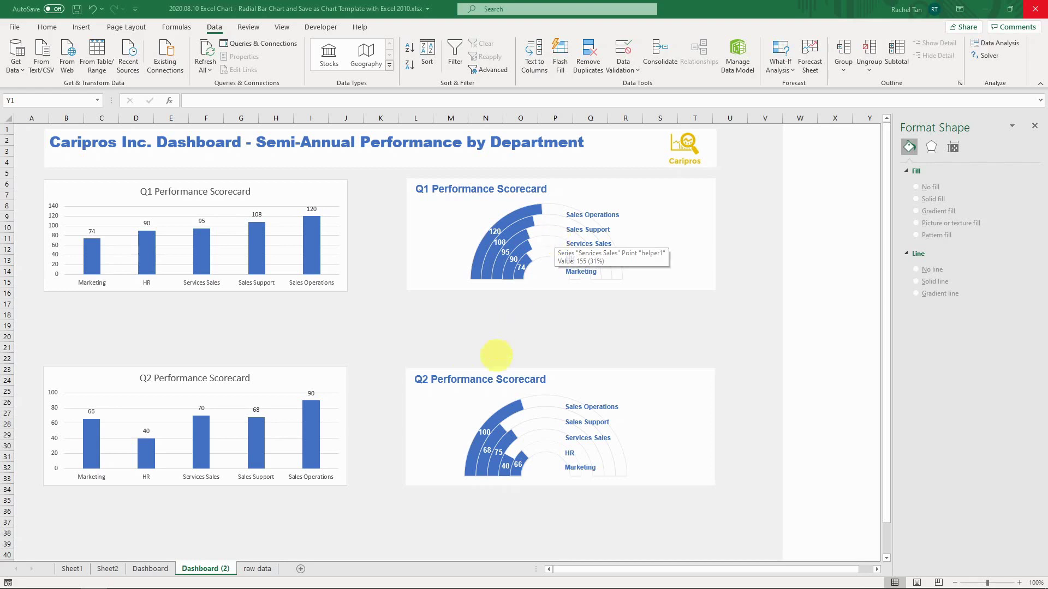
Compare the radial bar charts on the Dashboard sheet with the semicircular ones on the Dashboard (2) sheet.
click(149, 570)
click(148, 570)
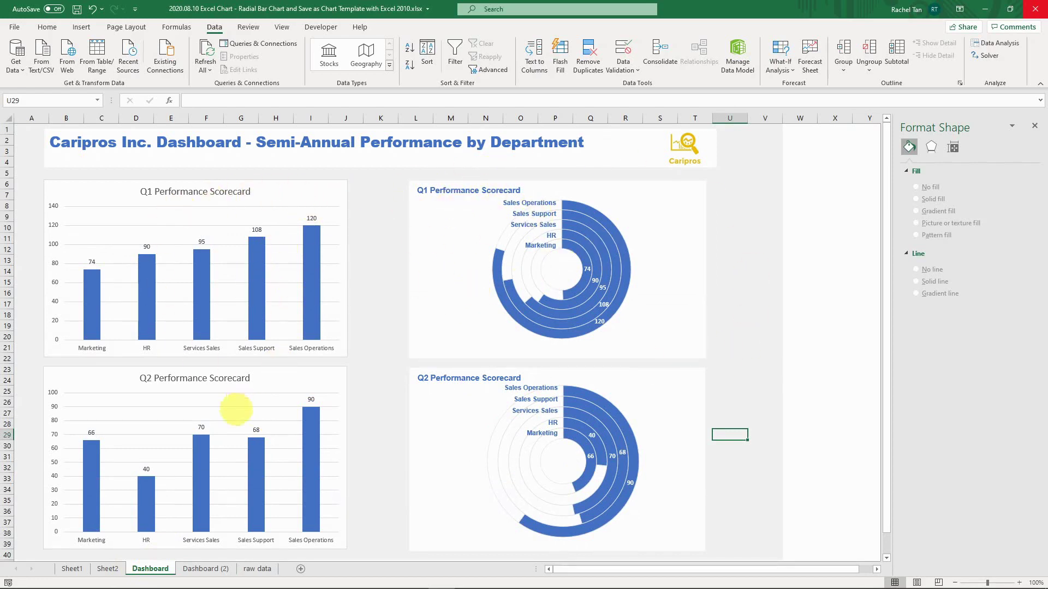
click(203, 569)
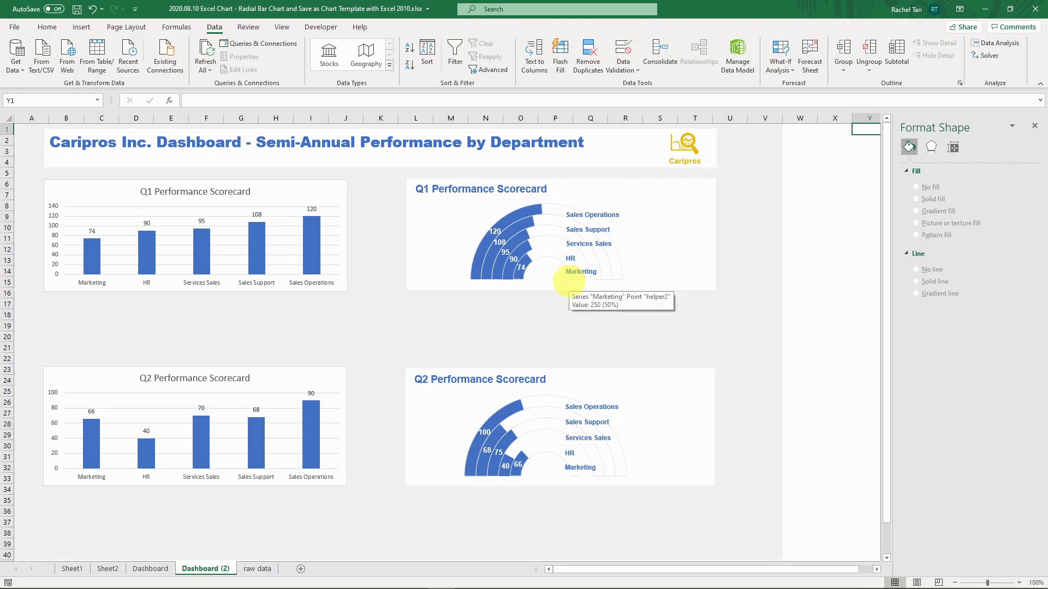
click(149, 569)
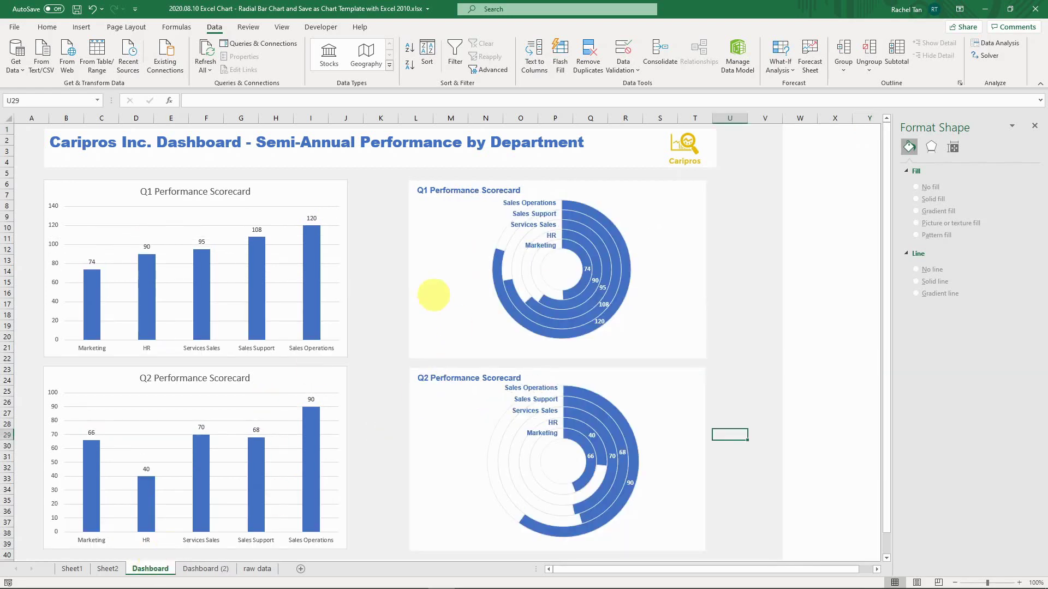
click(210, 569)
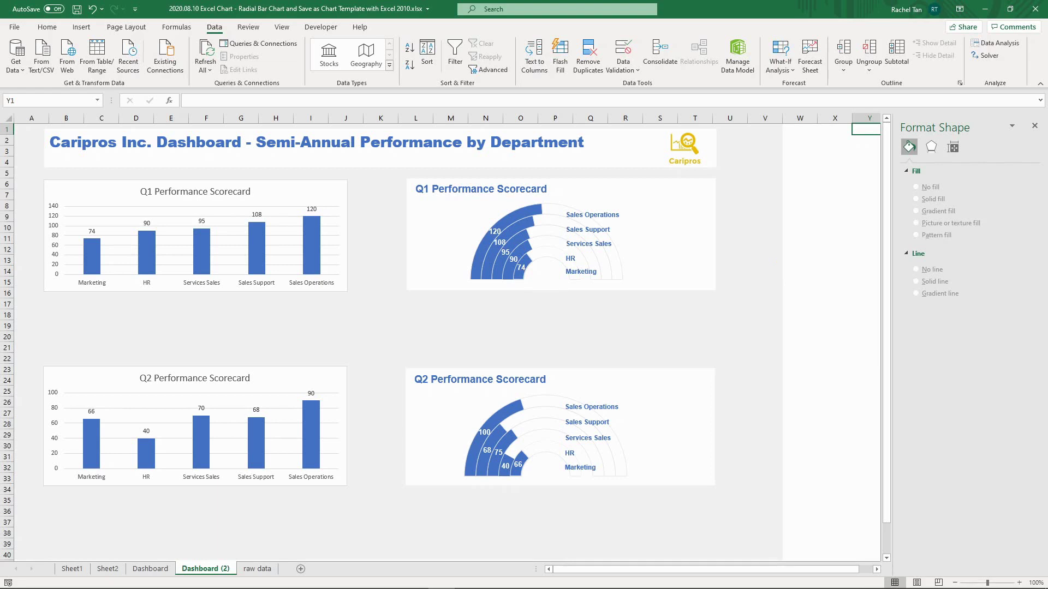
Go to the raw data sheet and check the source range of the Q1 Performance Scorecard column chart.
key(ctrl+Page_Down)
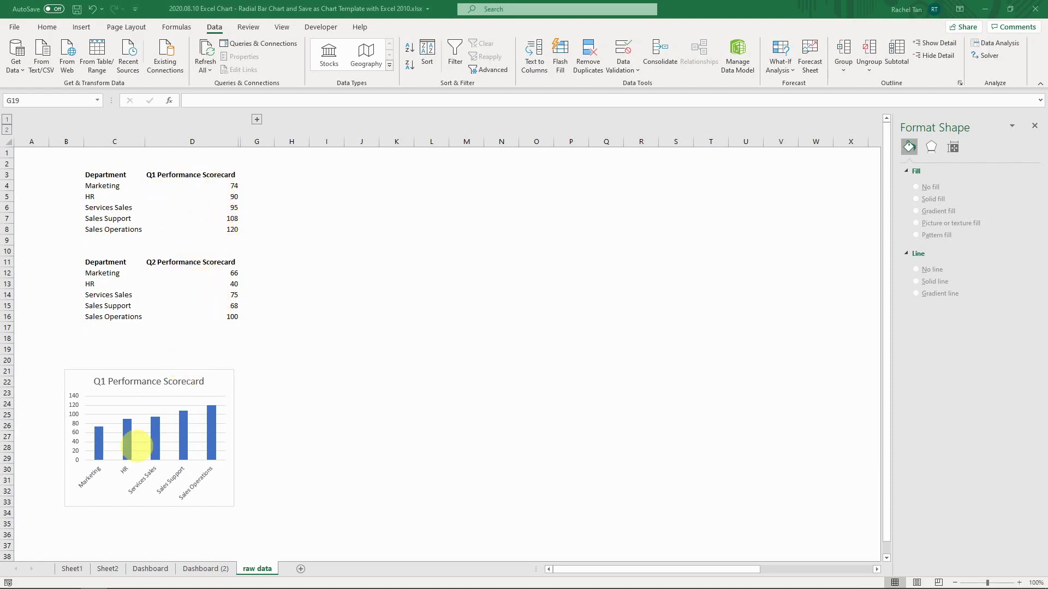
click(238, 380)
click(224, 384)
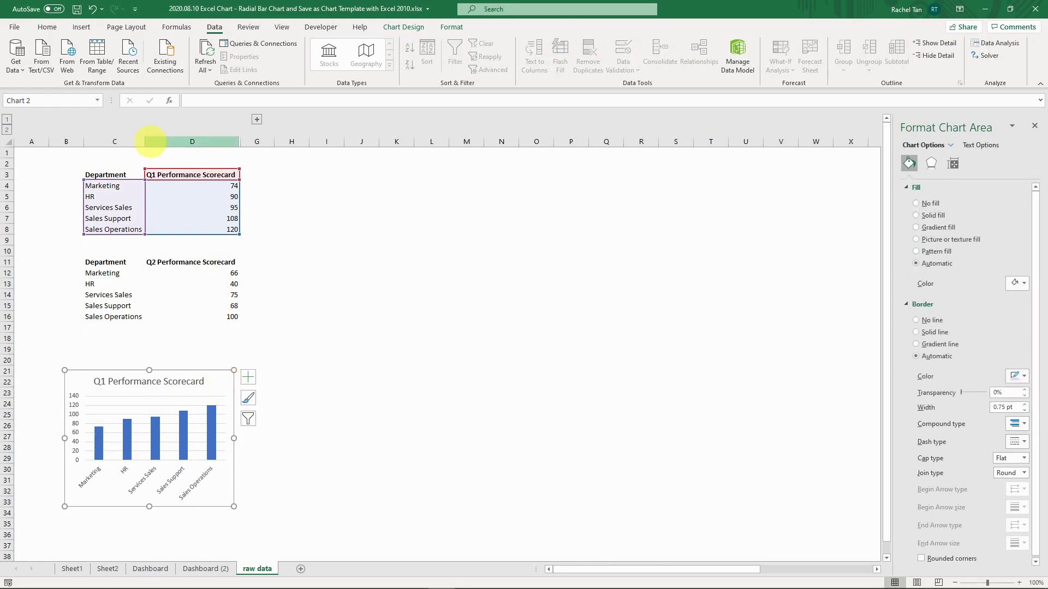
click(263, 228)
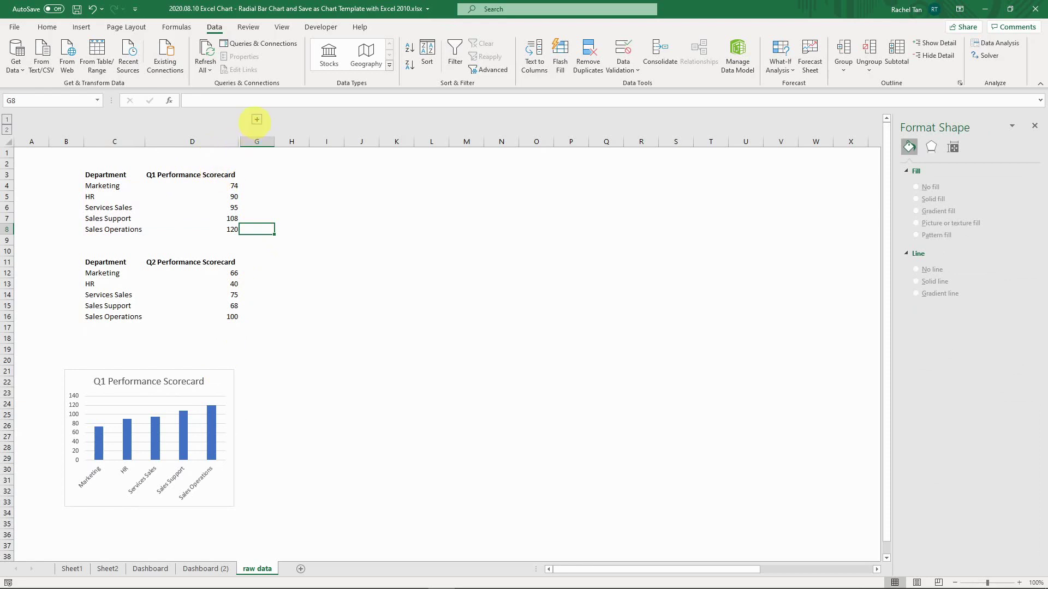
Expand the grouped helper columns and examine the Q1 table's helper2 values and helper1 formula.
click(257, 119)
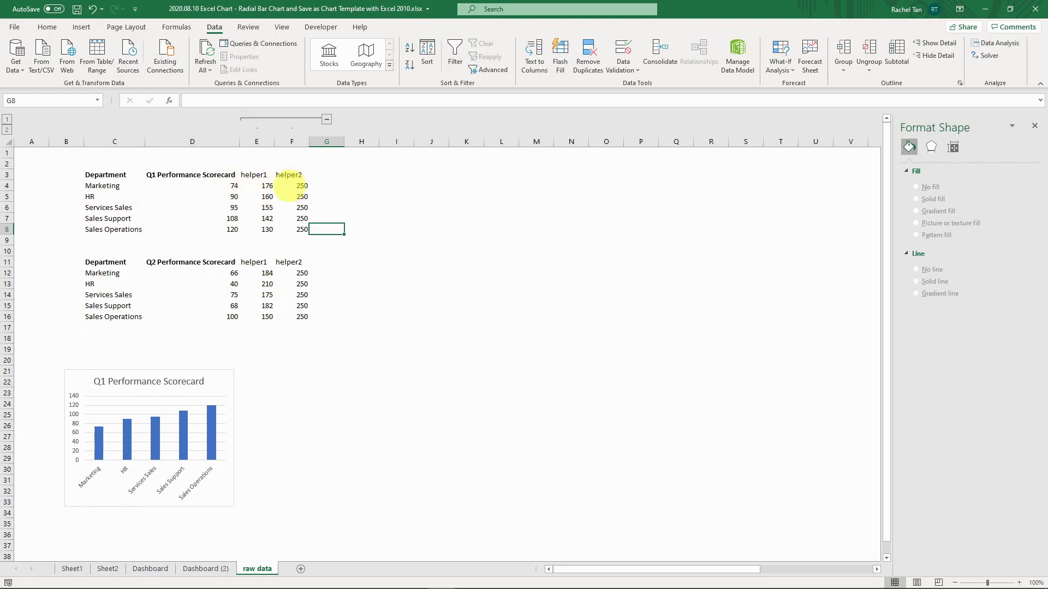
click(256, 175)
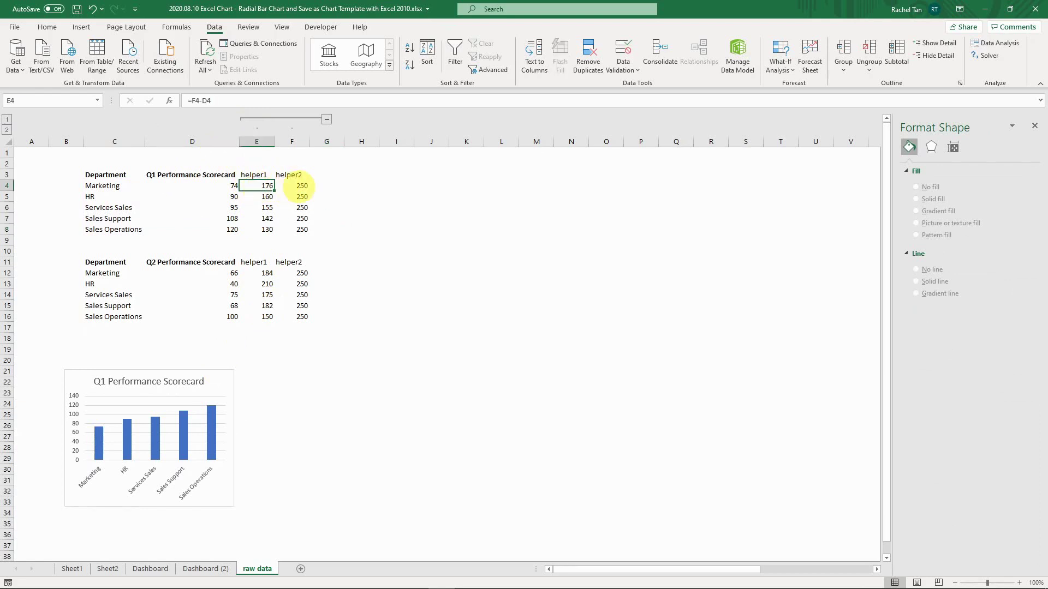
click(290, 175)
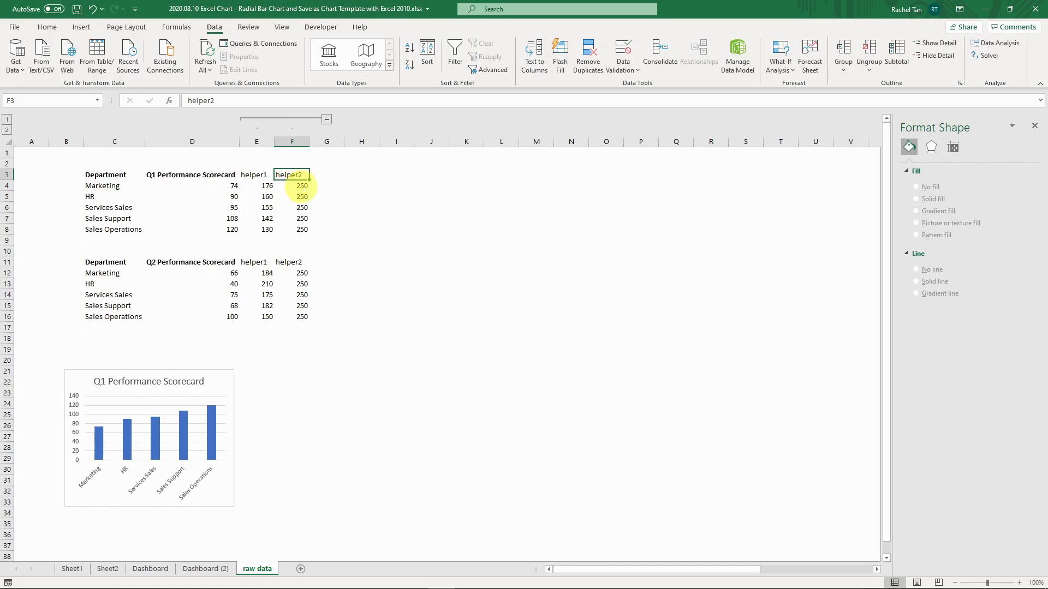
click(295, 186)
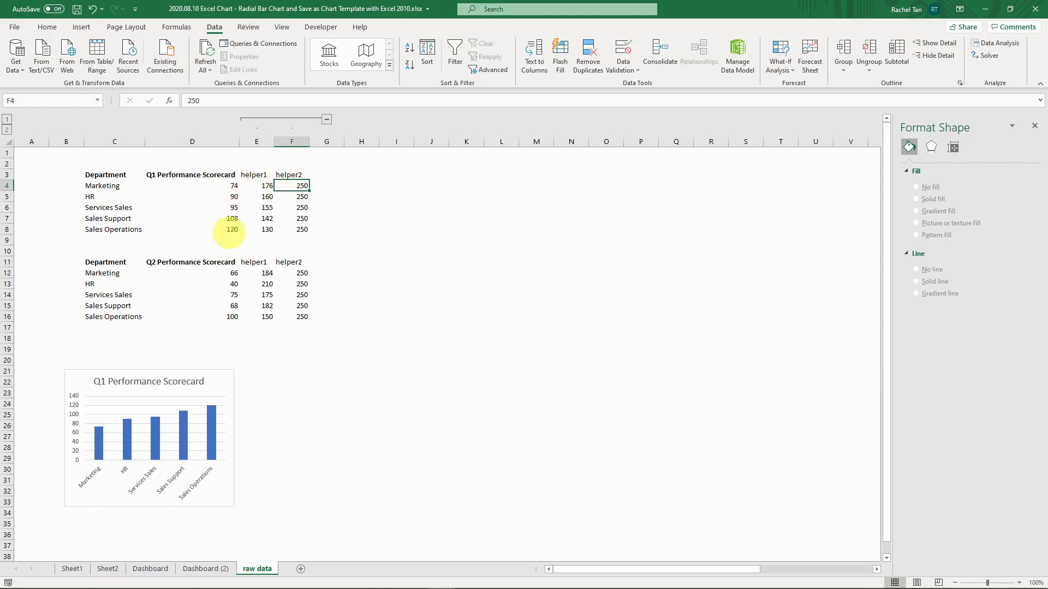
click(222, 189)
click(223, 231)
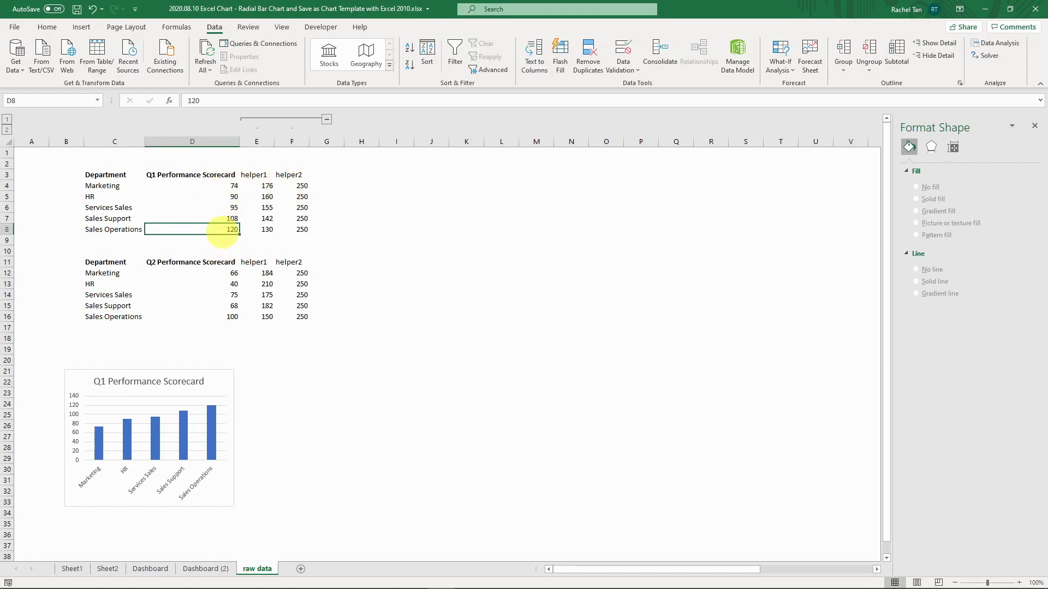
click(299, 185)
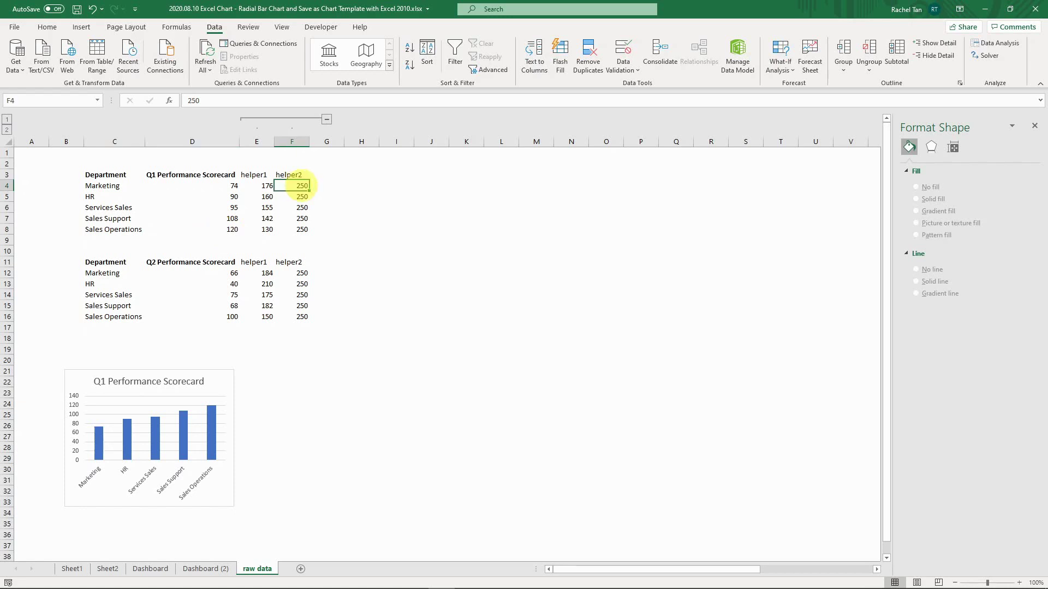
drag(299, 186, 299, 229)
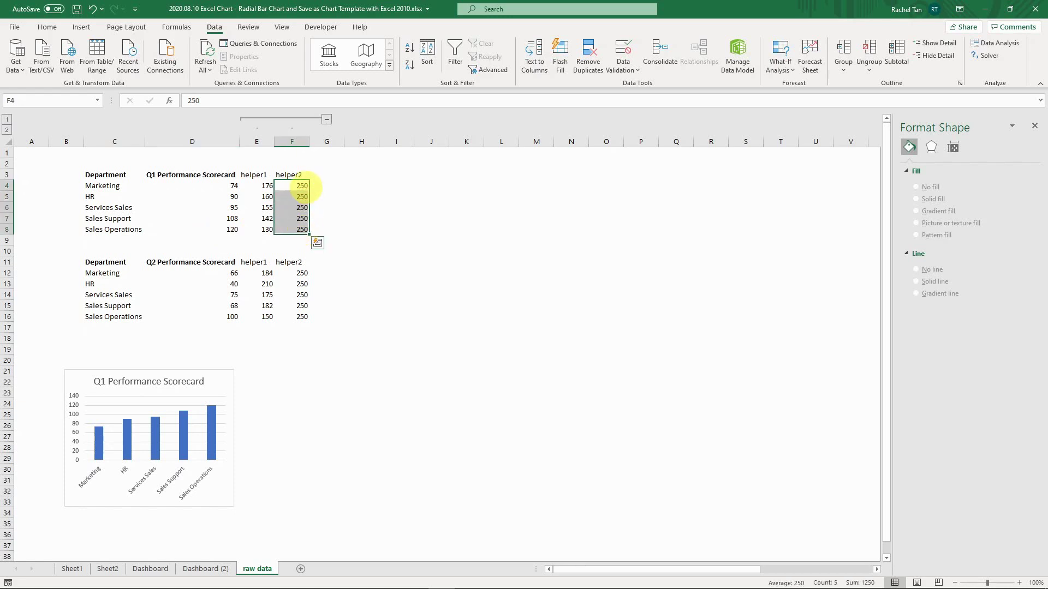
click(264, 186)
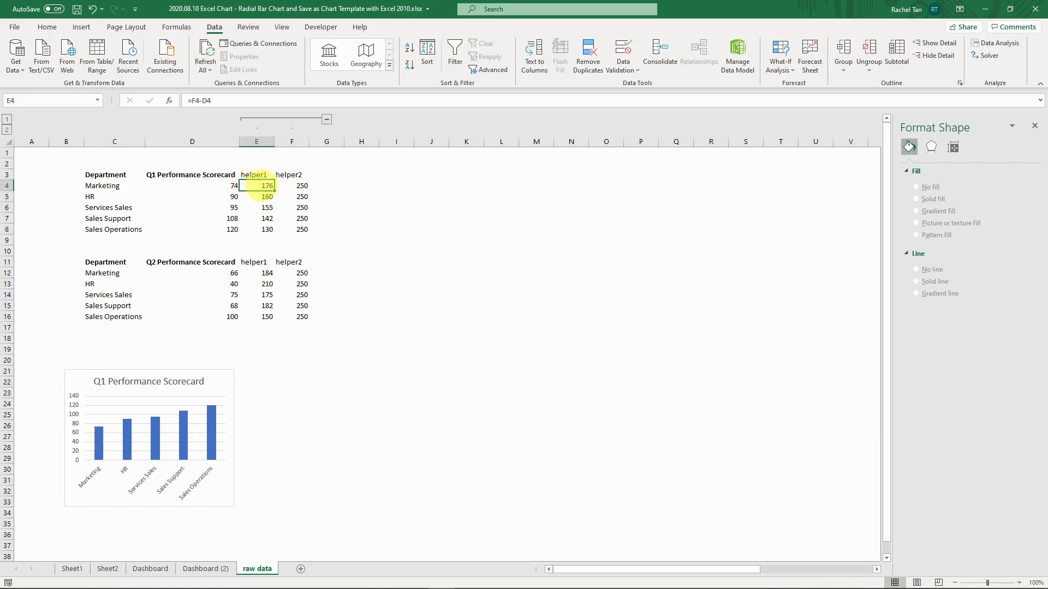
double_click(262, 187)
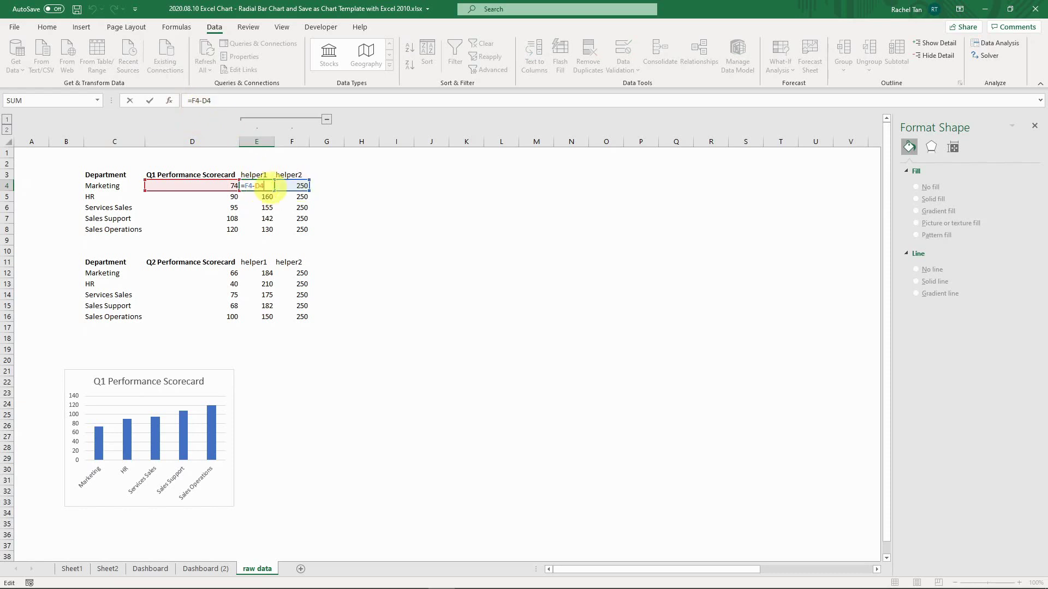
key(Escape)
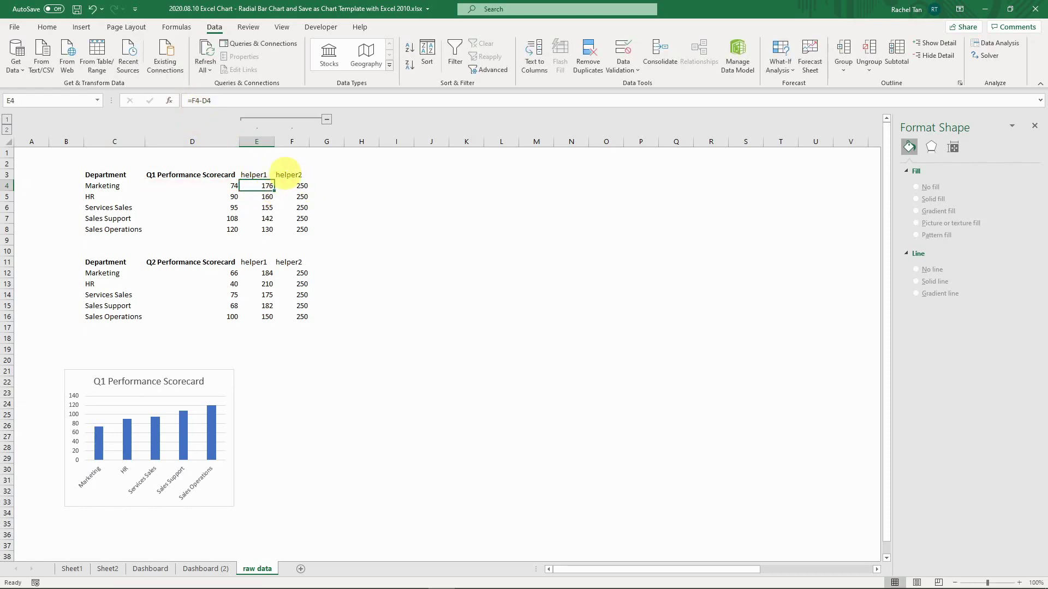
Enter the formula =F4-D4 in E4 and fill it down the Q1 table's helper1 column through E8.
text(=)
click(287, 186)
text(-)
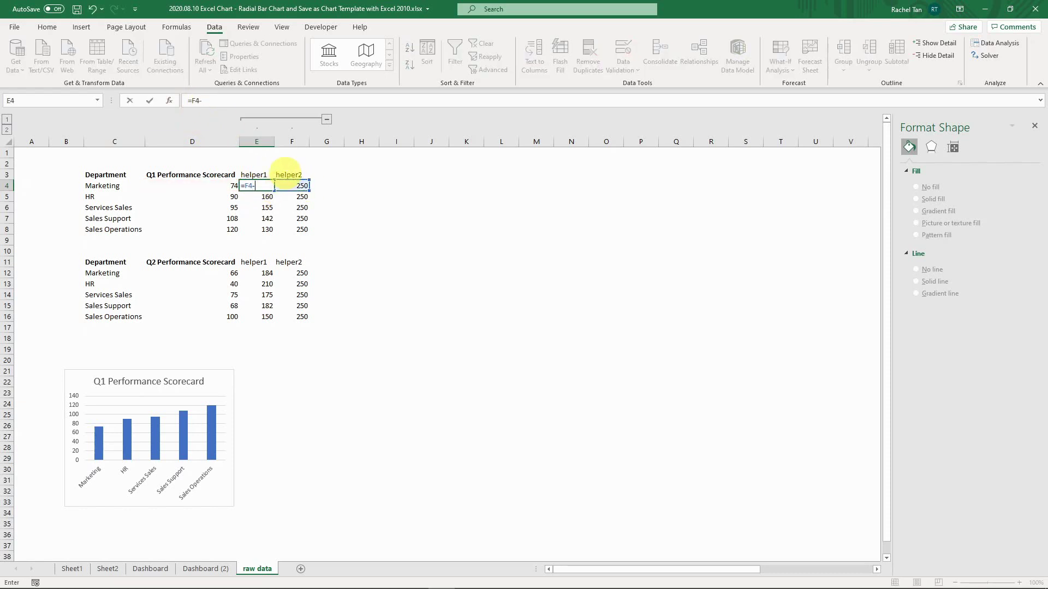
key(Left)
key(Return)
key(Up)
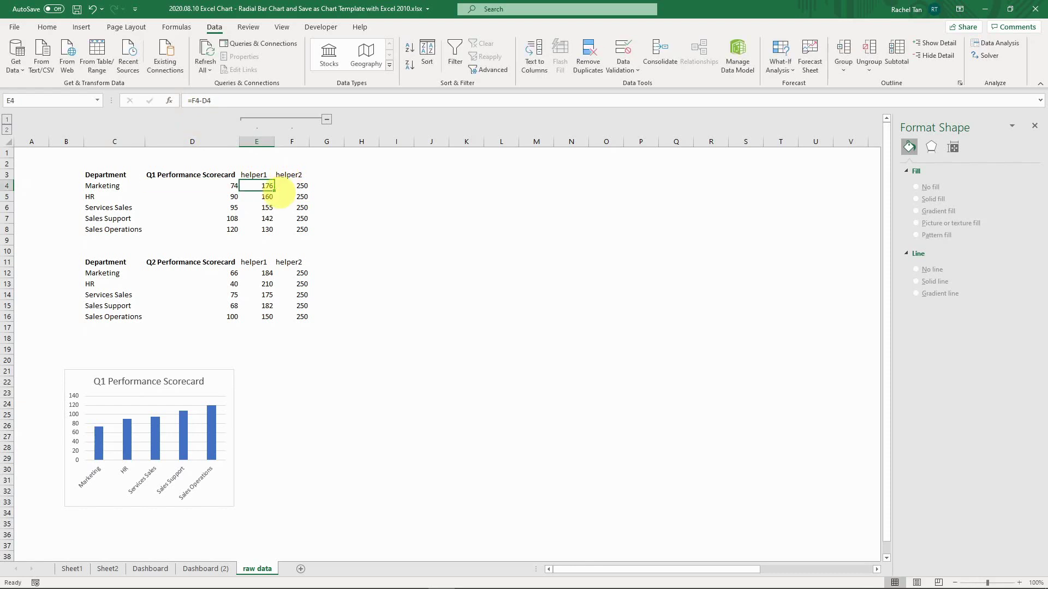
drag(274, 190, 273, 232)
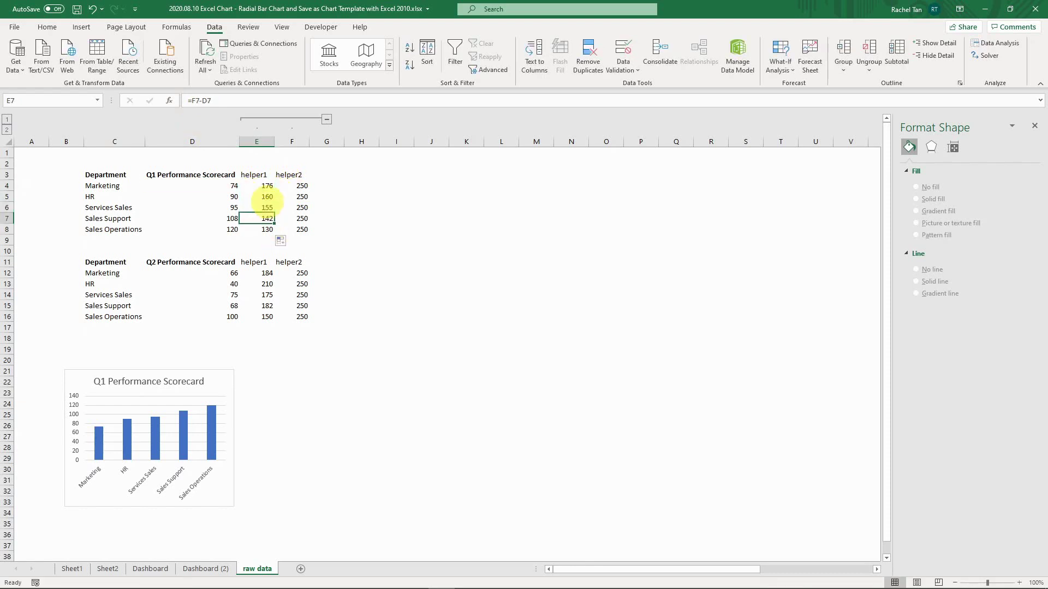
Copy the Q1 helper columns, headers included, into the Q2 table starting at E11.
drag(270, 174, 298, 229)
key(ctrl+c)
click(254, 262)
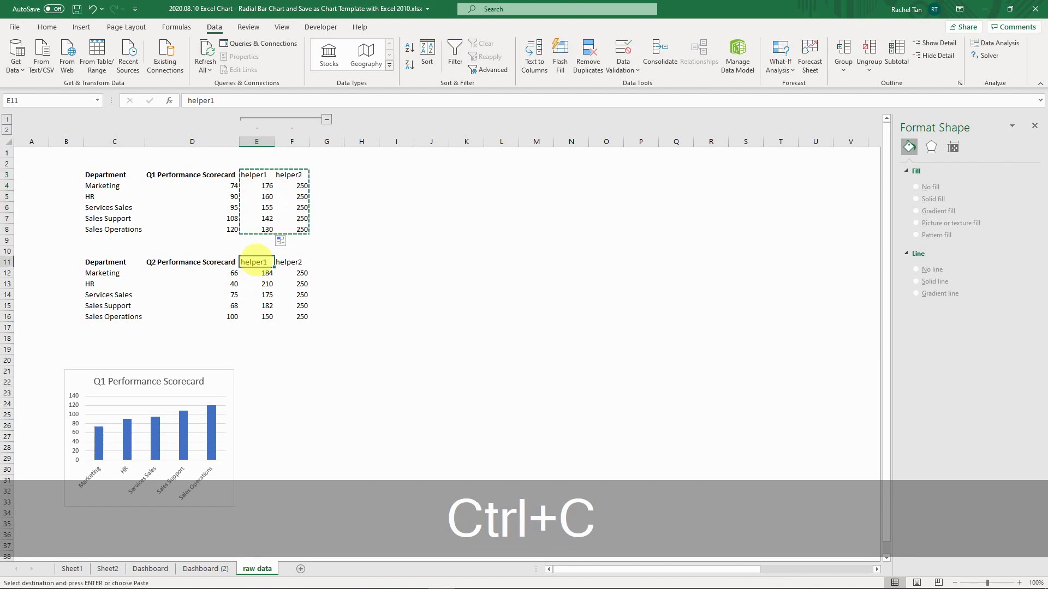
key(ctrl+v)
key(Escape)
click(257, 295)
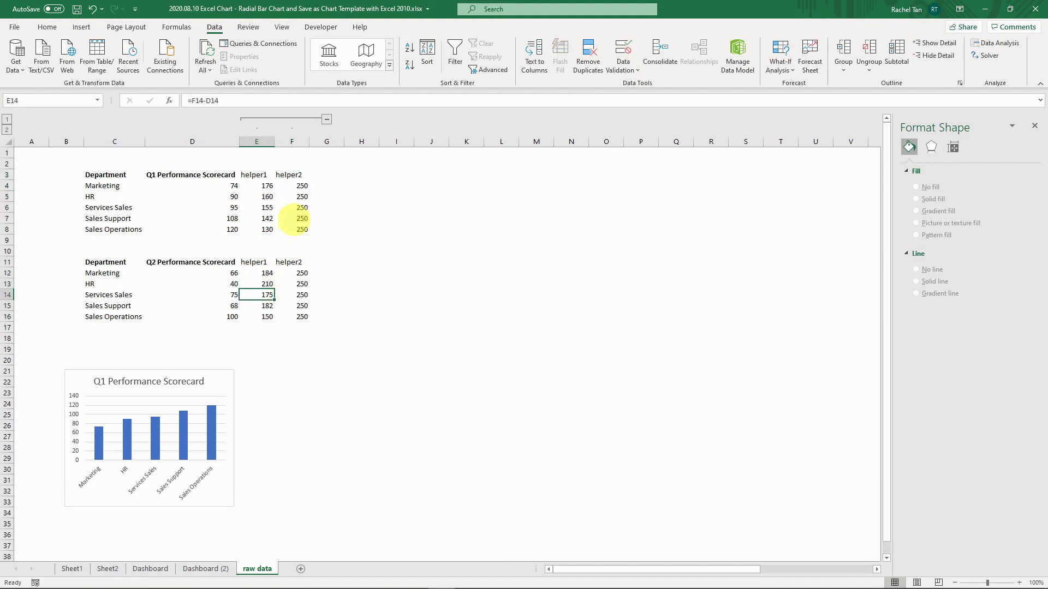
Review the helper2 column values in the Q1 table.
click(302, 185)
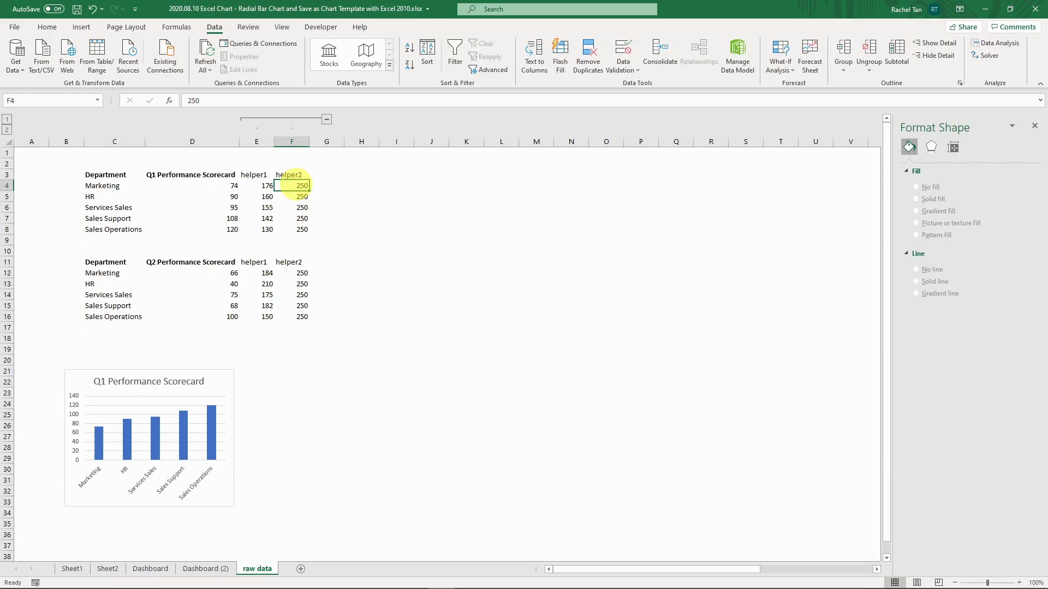
drag(296, 185, 293, 232)
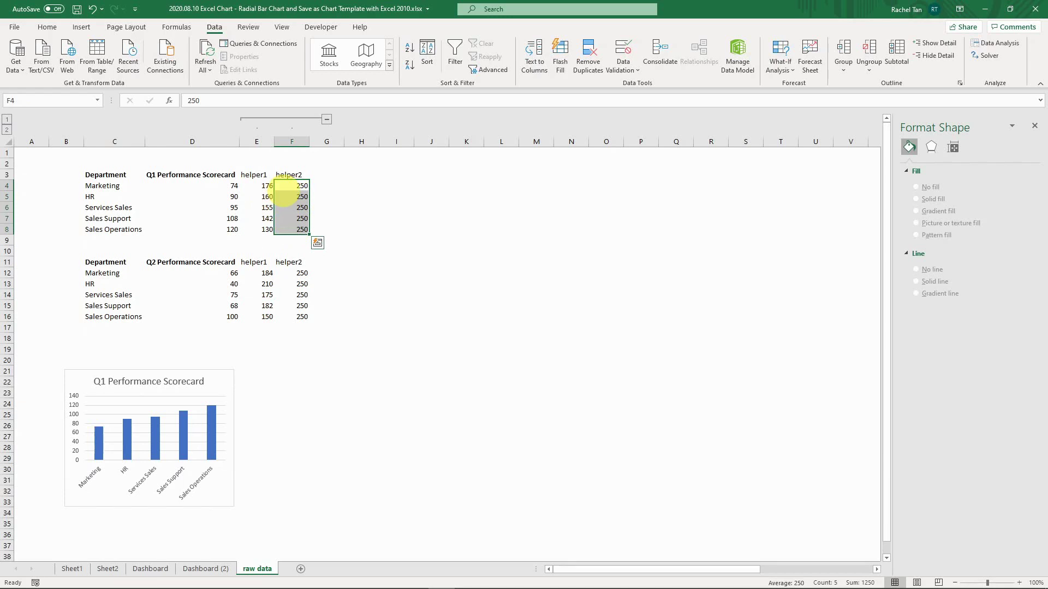
click(287, 174)
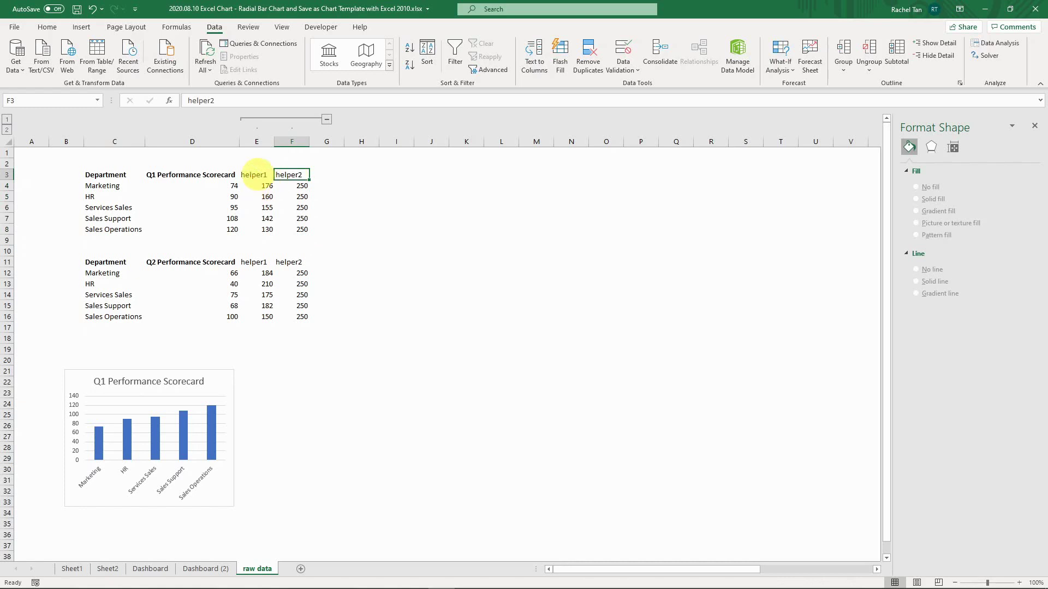
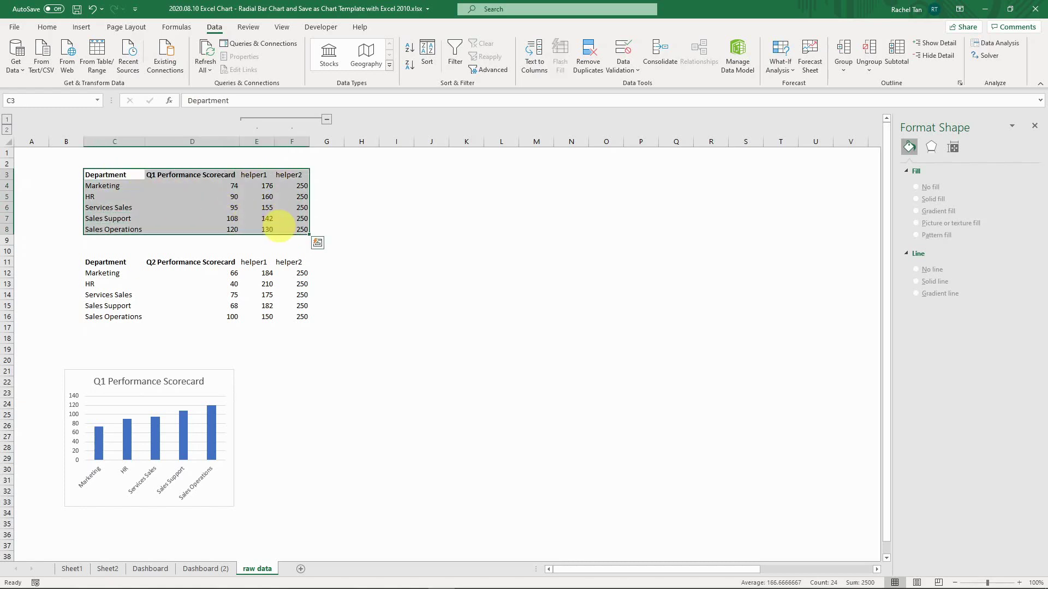
Insert a doughnut chart from the Q1 table and its helper columns (C3:F8), with each department as a ring.
click(81, 26)
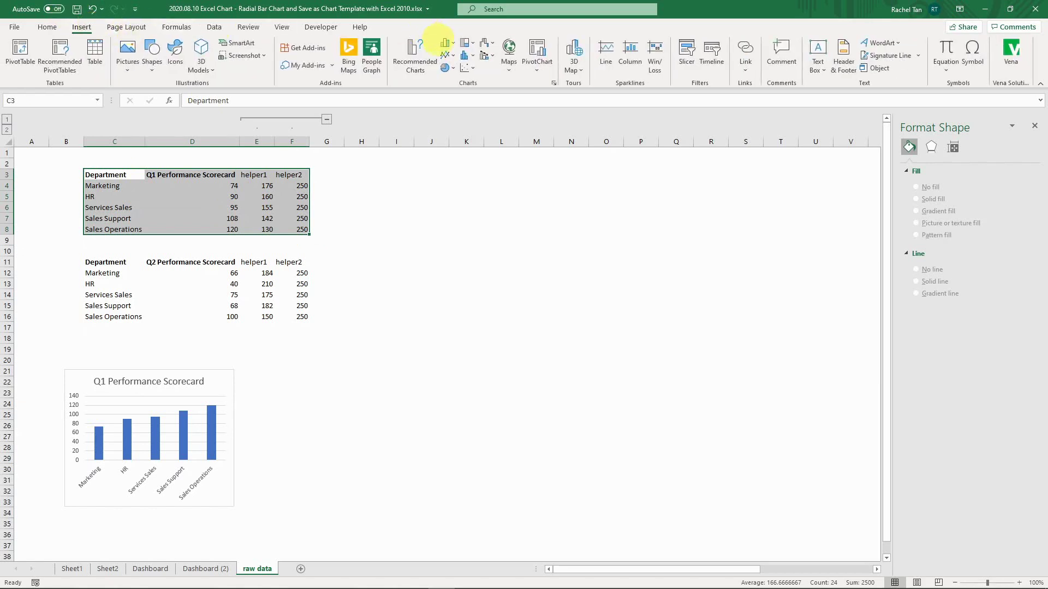
click(414, 58)
click(440, 156)
drag(456, 140, 439, 104)
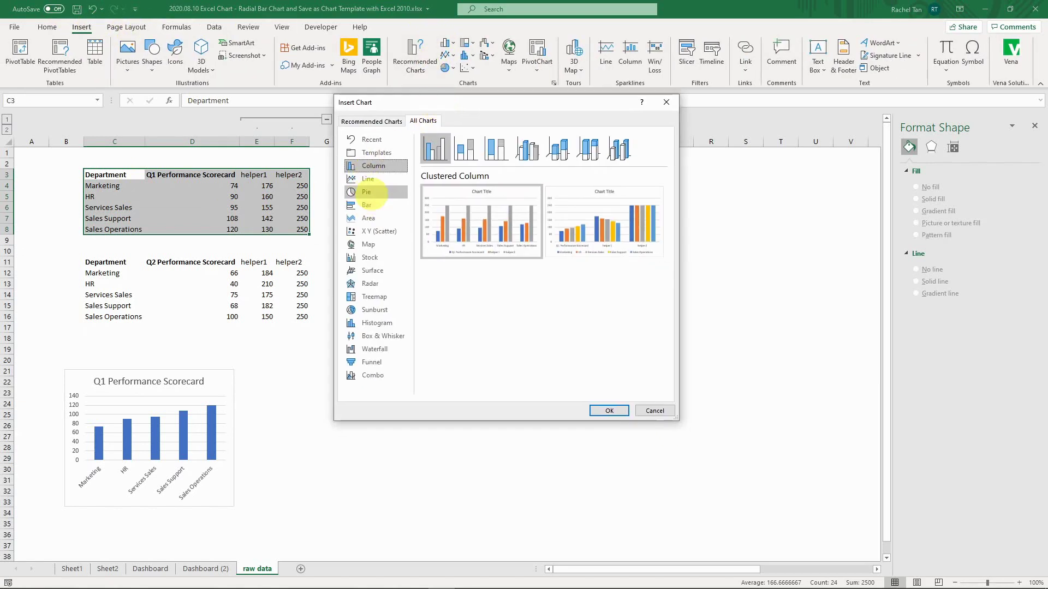
click(366, 192)
click(557, 148)
mouse_move(608, 209)
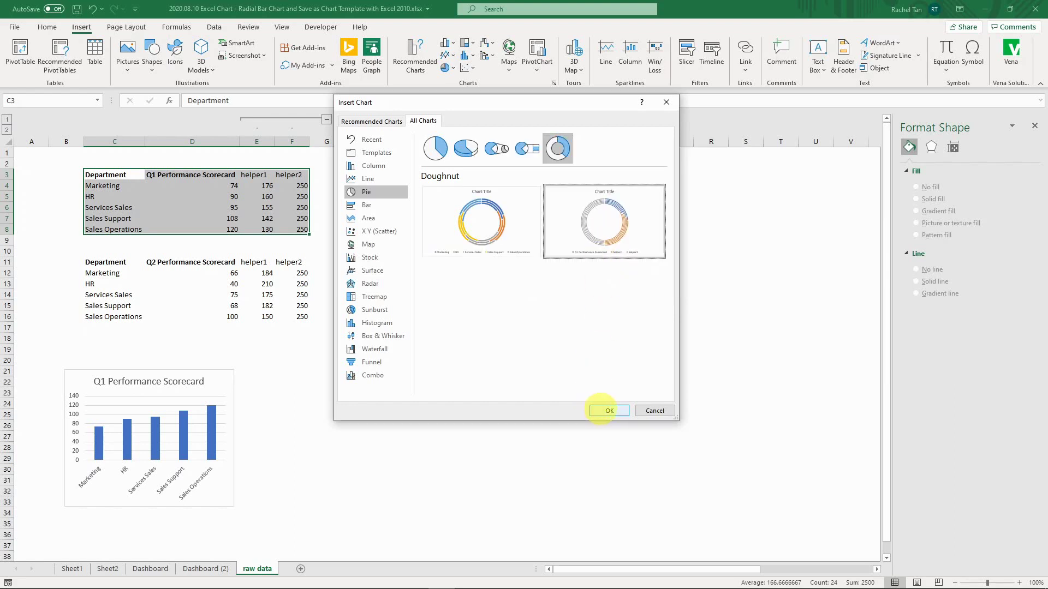
click(603, 410)
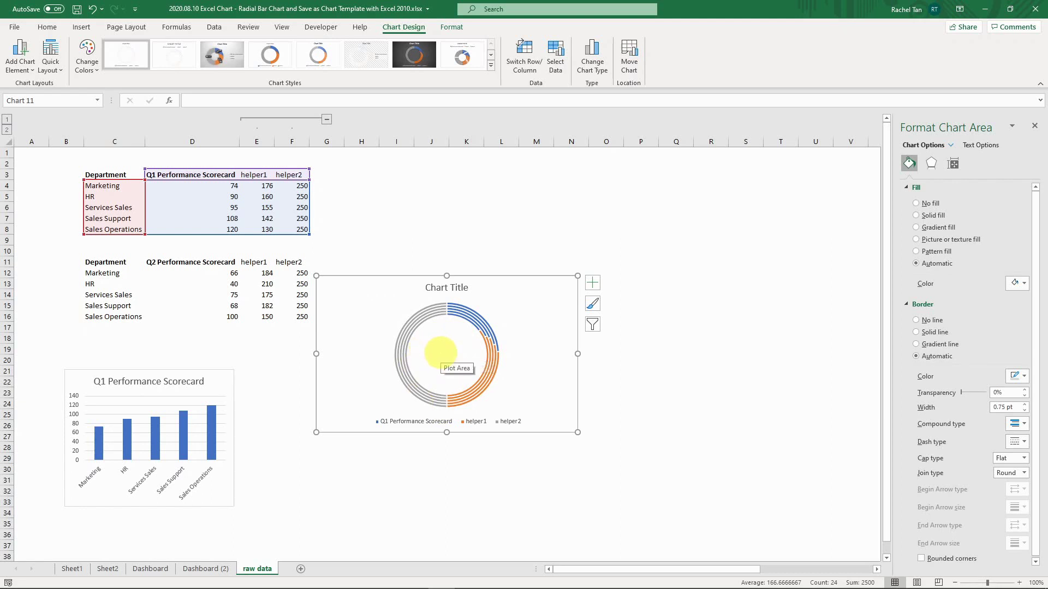
Place the doughnut chart beside the Q1 table and enlarge it to end around row 22.
drag(489, 276, 497, 186)
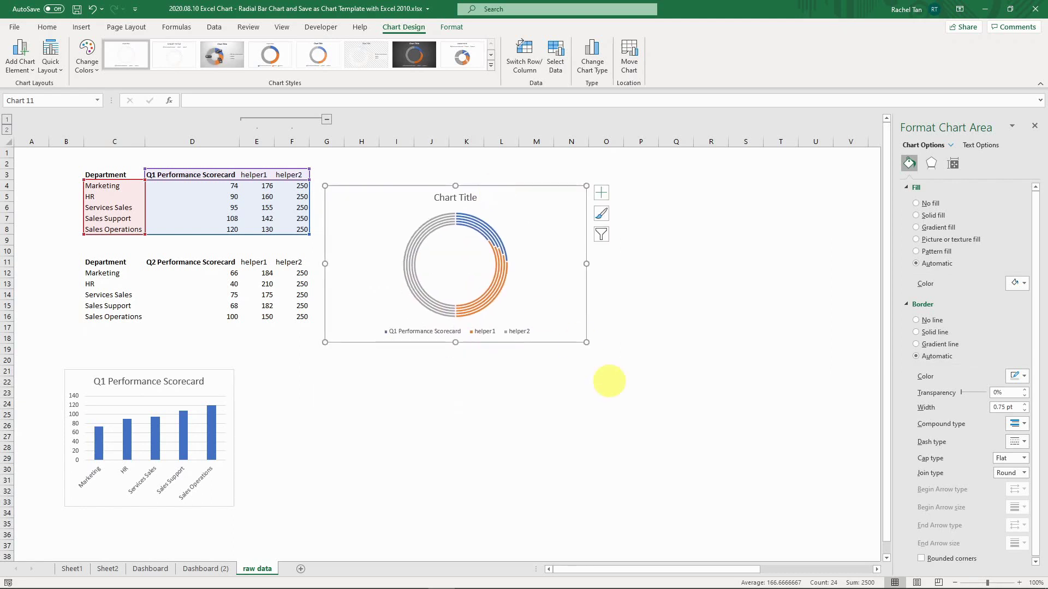
drag(585, 342, 645, 383)
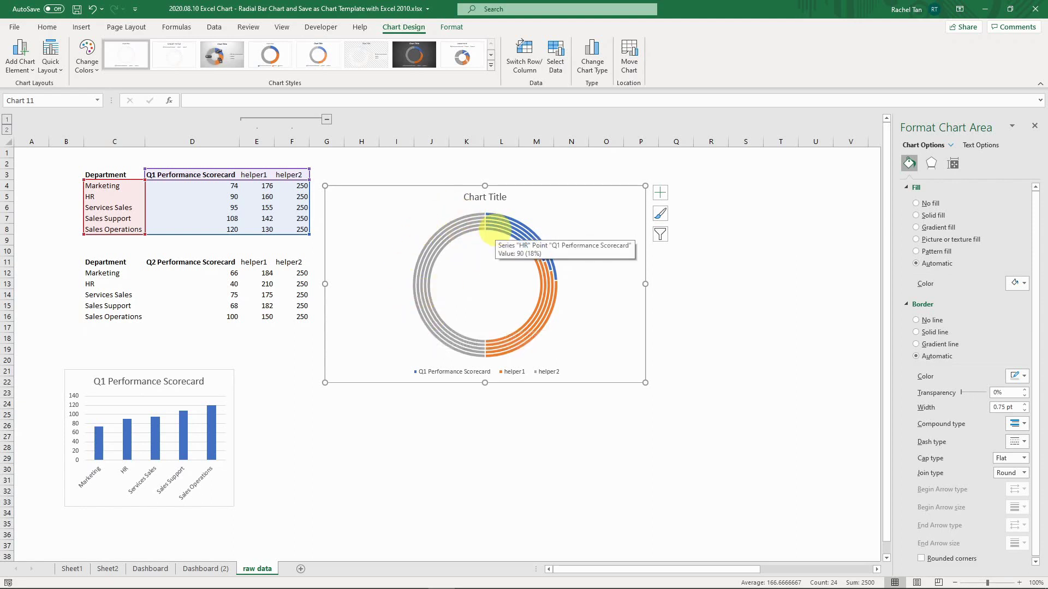
Set the doughnut series' angle of first slice to 270° and the doughnut hole size to 30%.
click(495, 229)
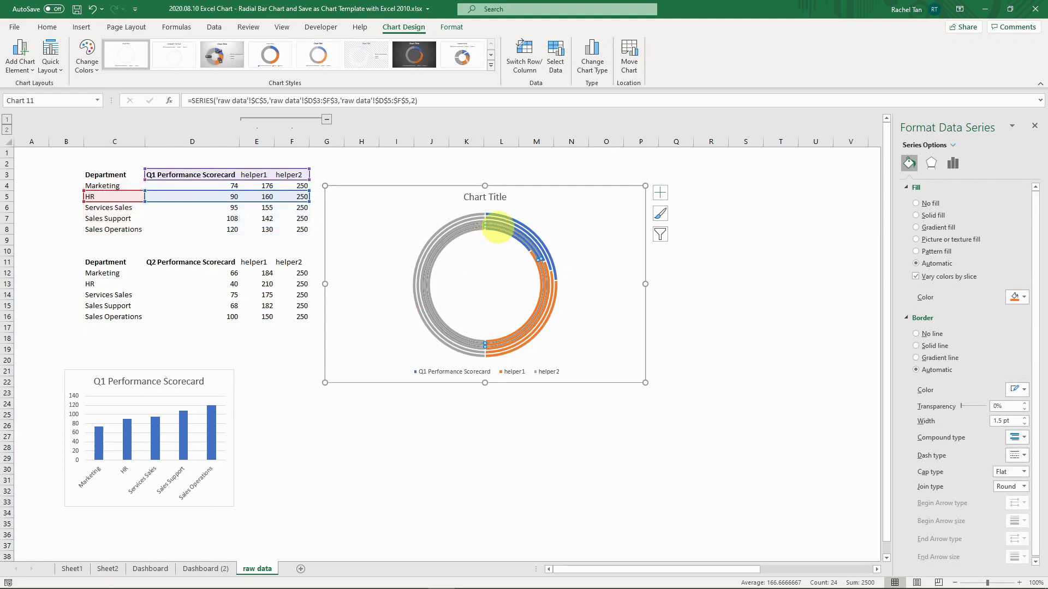
right_click(497, 227)
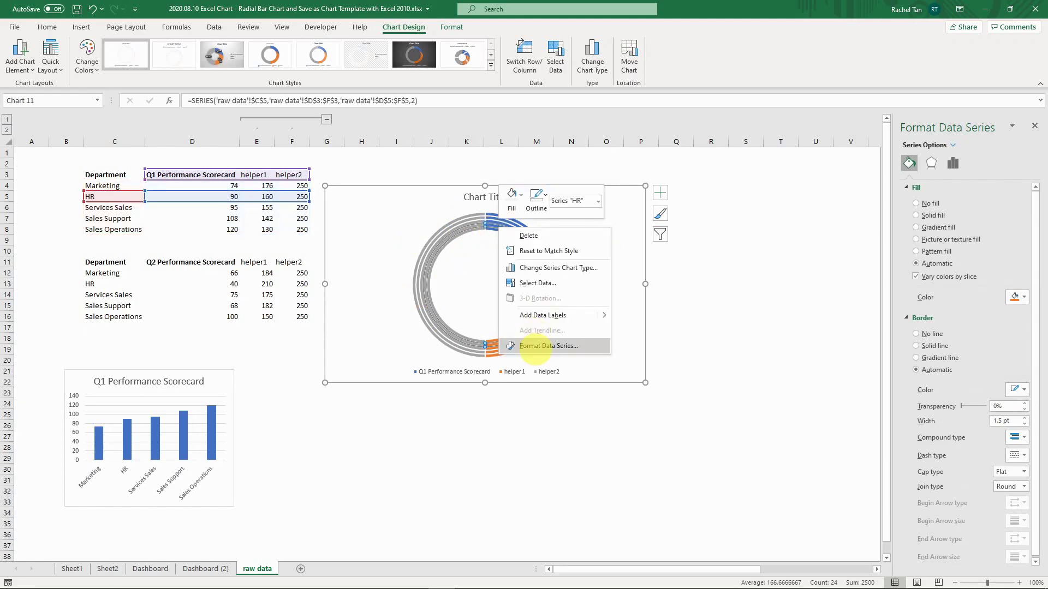
click(536, 345)
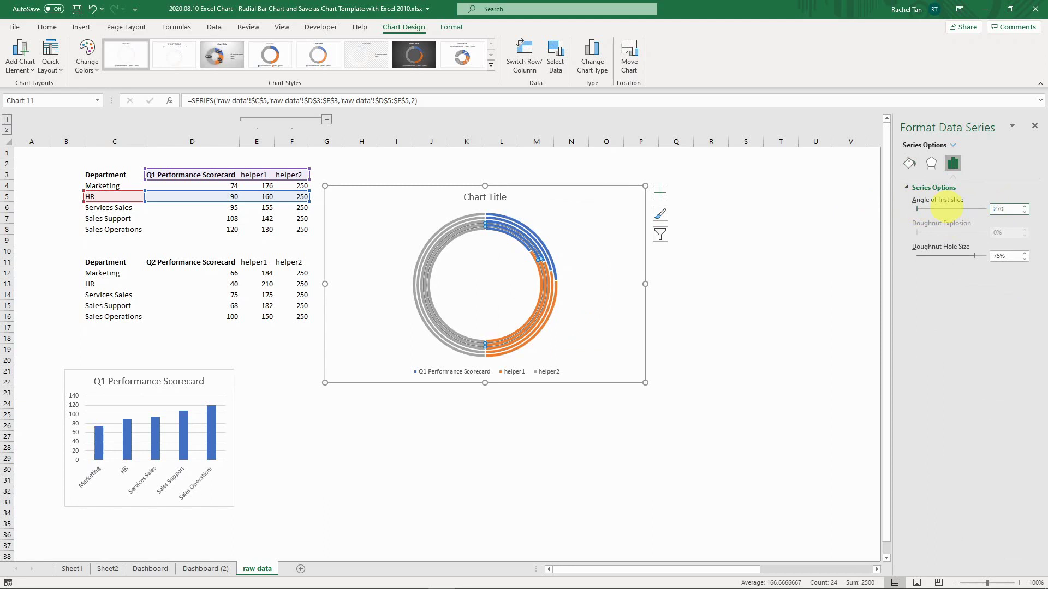
key(Return)
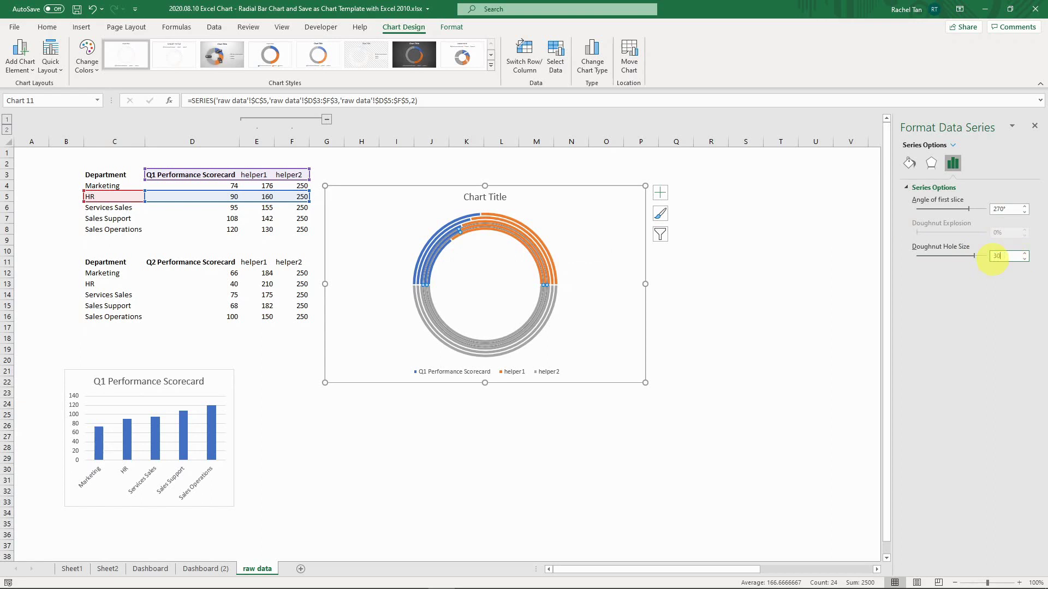
key(Return)
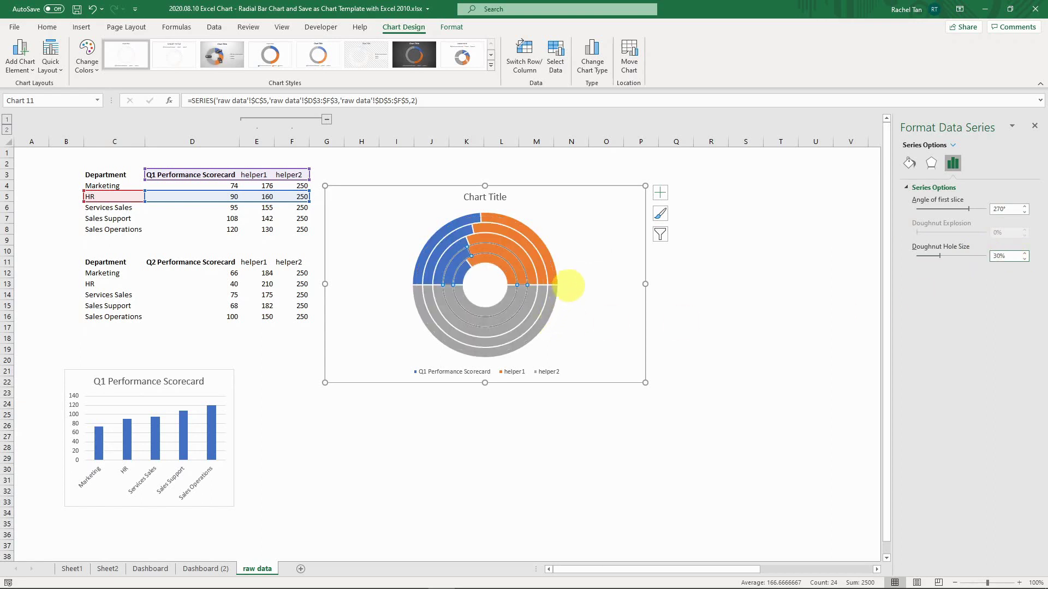
Delete the doughnut chart's legend, and reposition the slightly widened chart to span about rows 3 to 20.
click(580, 270)
click(524, 373)
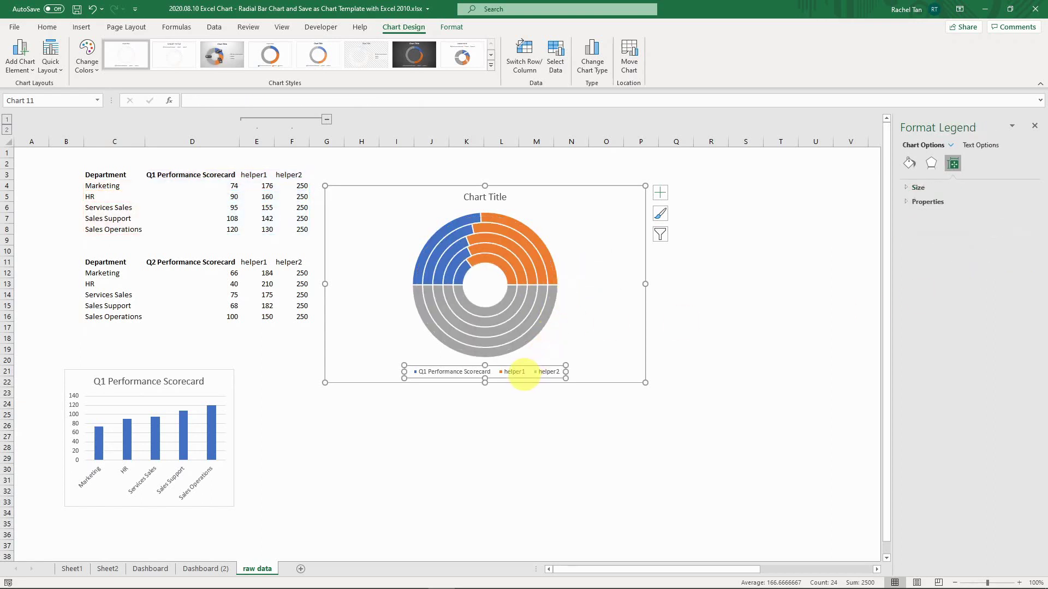
key(Delete)
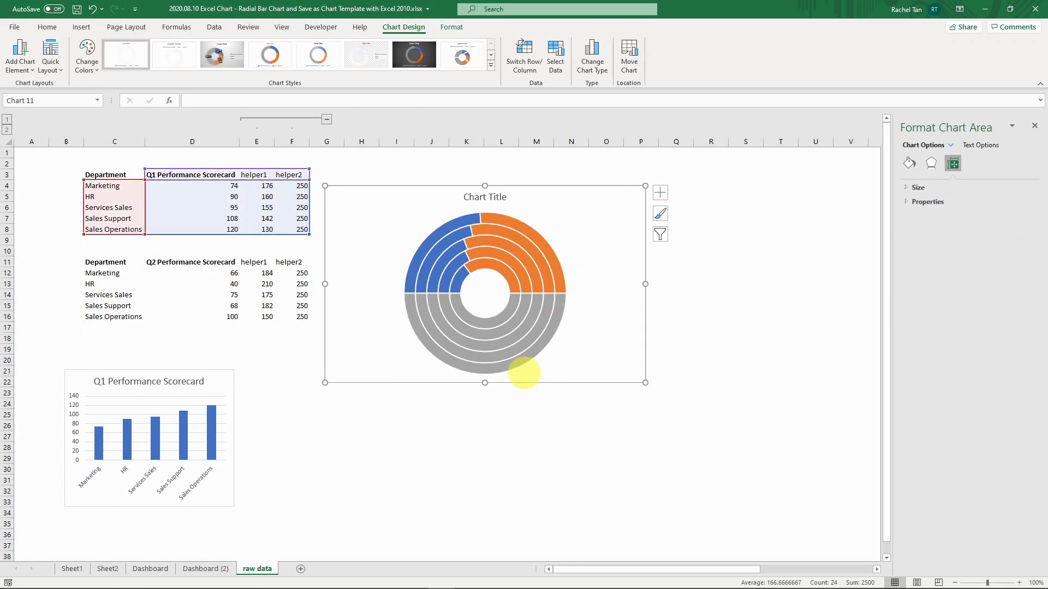
drag(535, 185, 540, 166)
drag(650, 365, 663, 364)
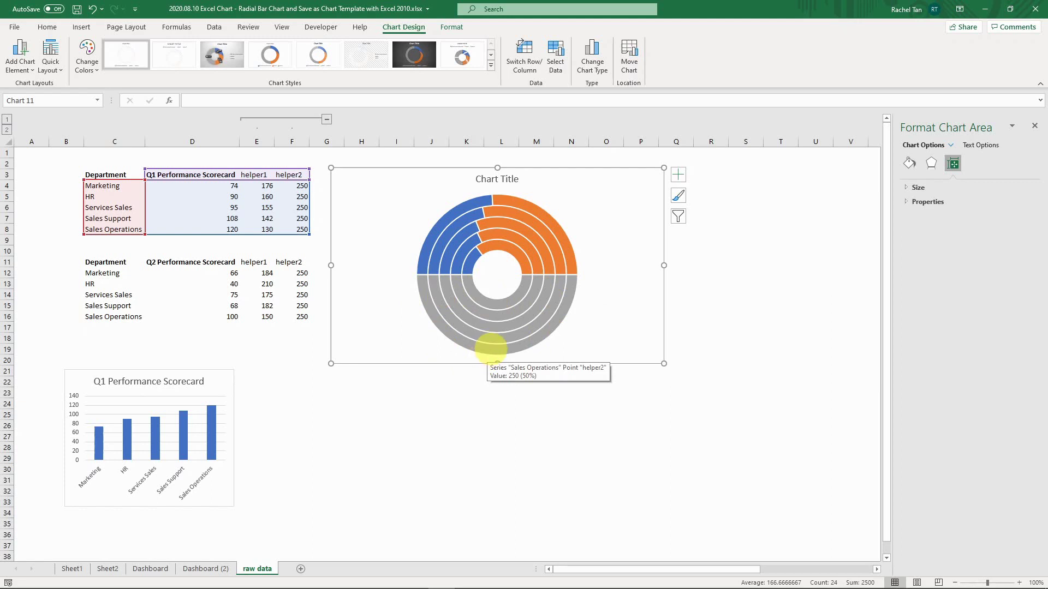
Set the helper2 slice of the Sales Support ring to No Fill.
click(491, 348)
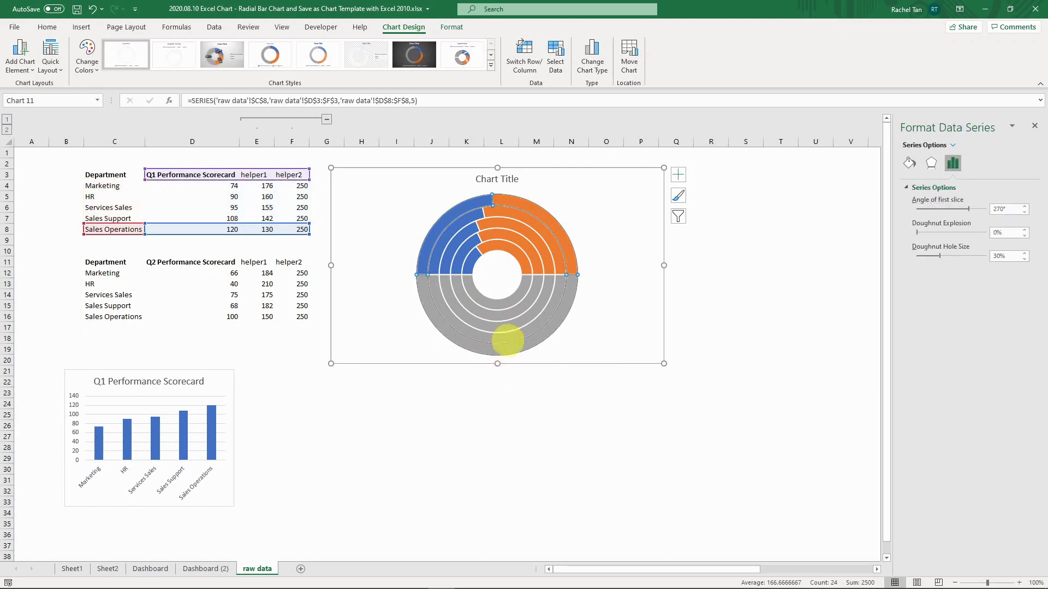
click(591, 301)
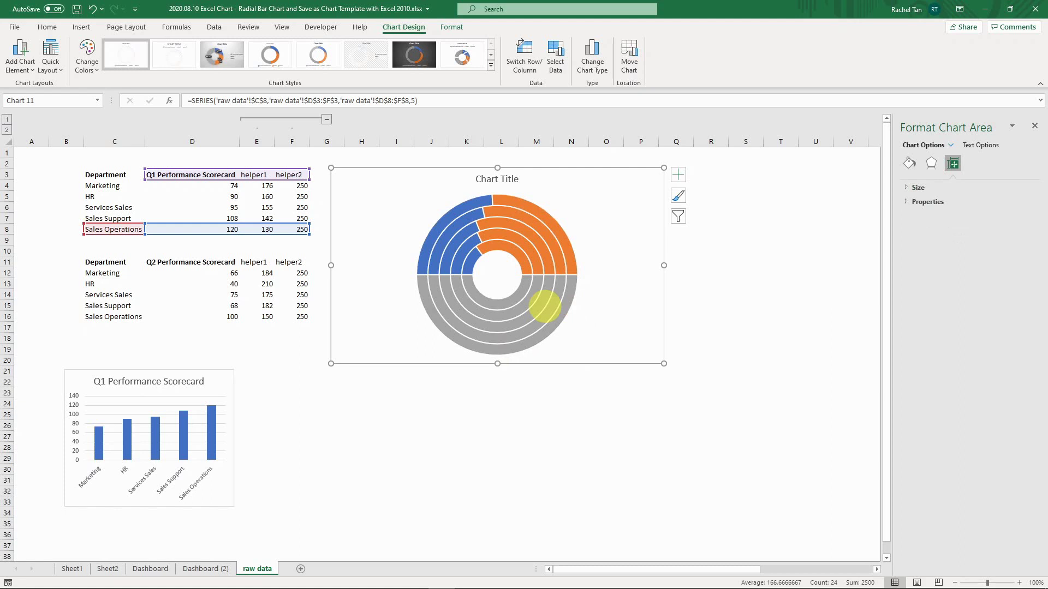
click(545, 311)
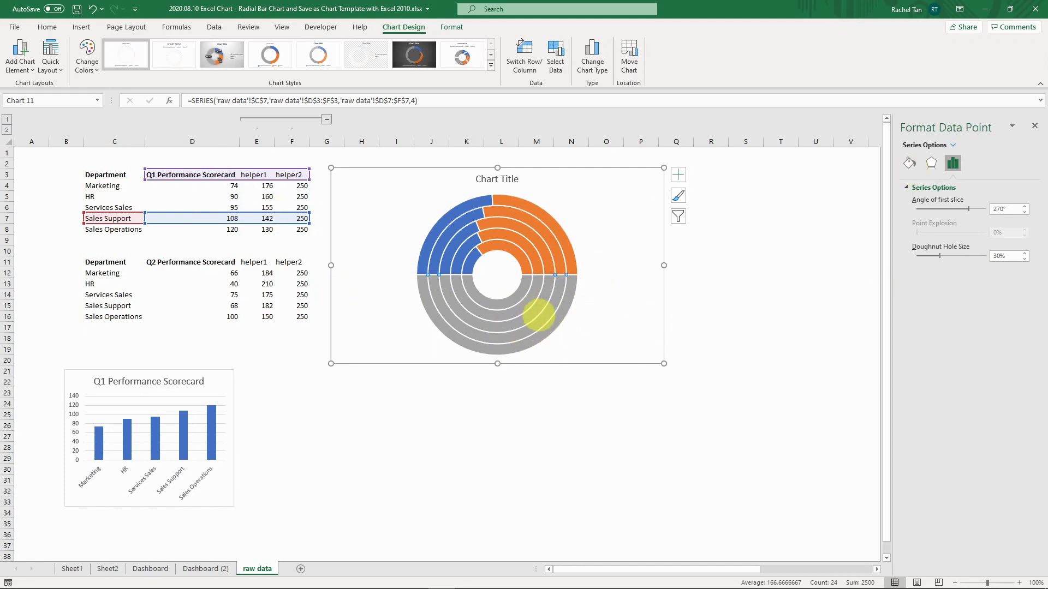
right_click(543, 316)
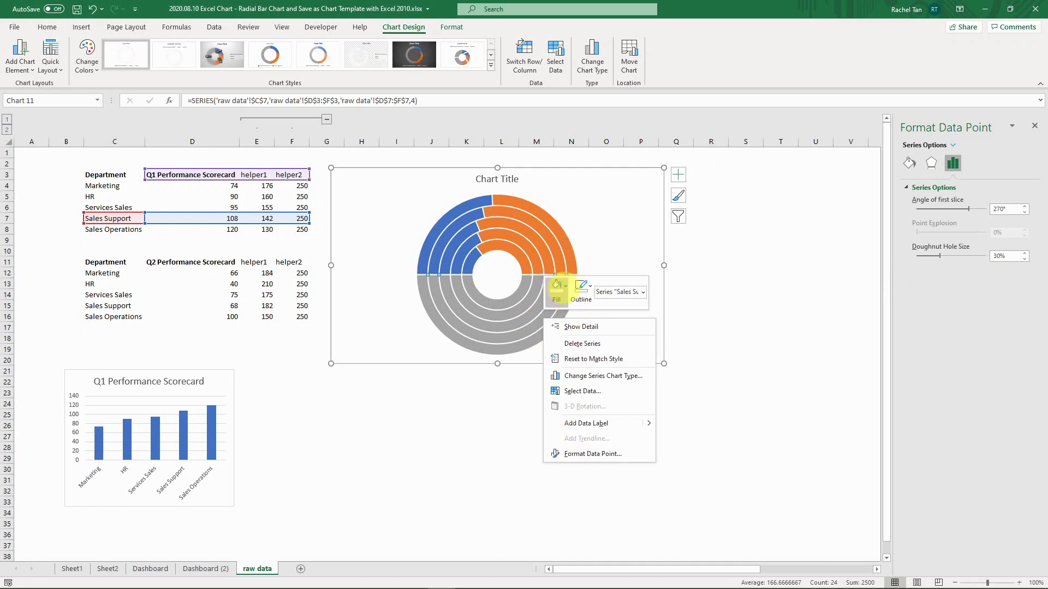
click(556, 285)
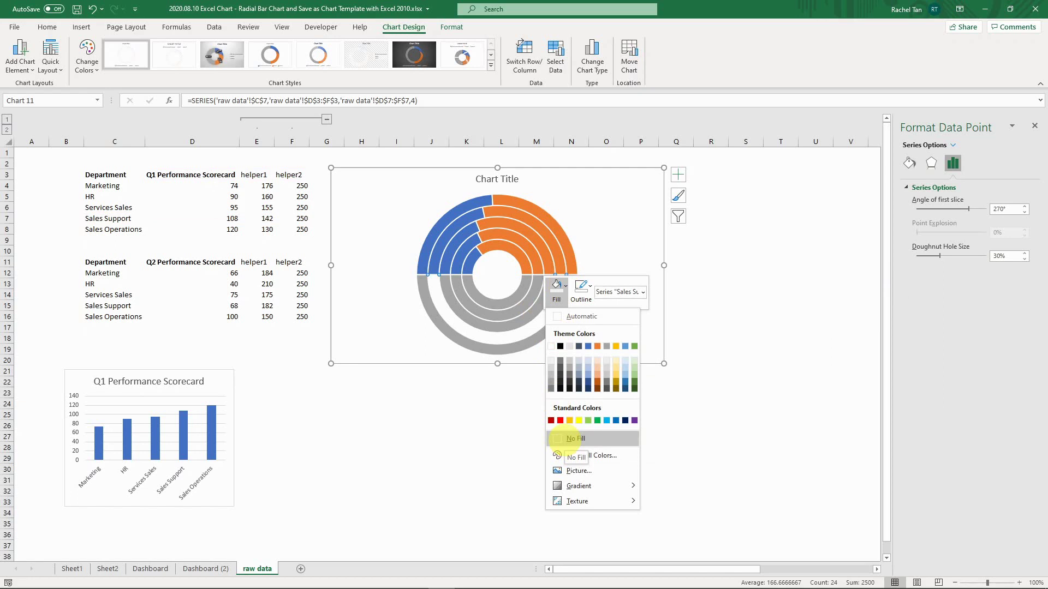
click(565, 440)
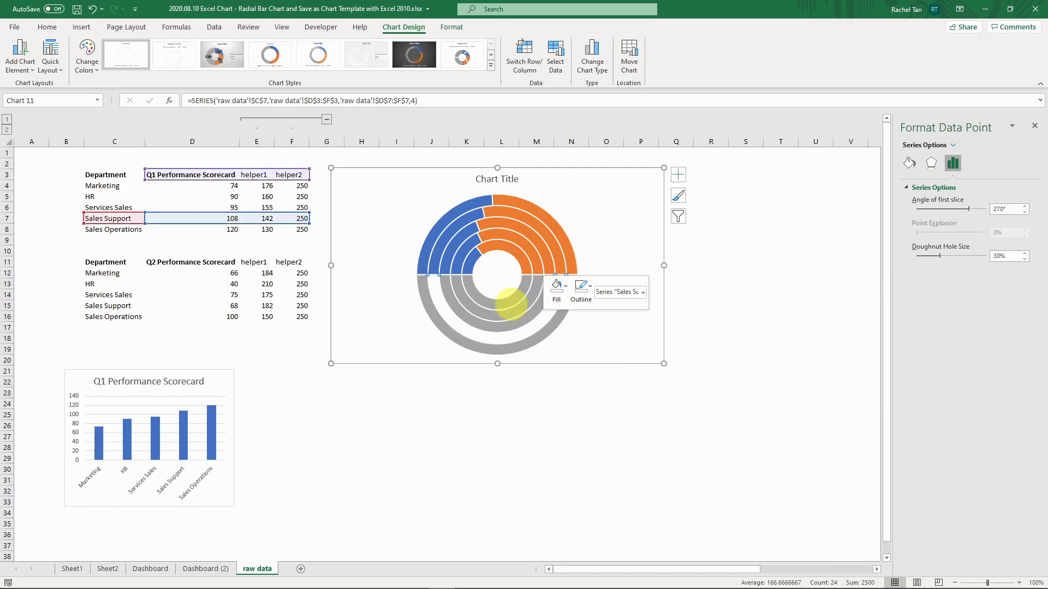
Set the helper2 slices of the remaining department rings to No Fill.
click(513, 324)
click(513, 323)
click(513, 324)
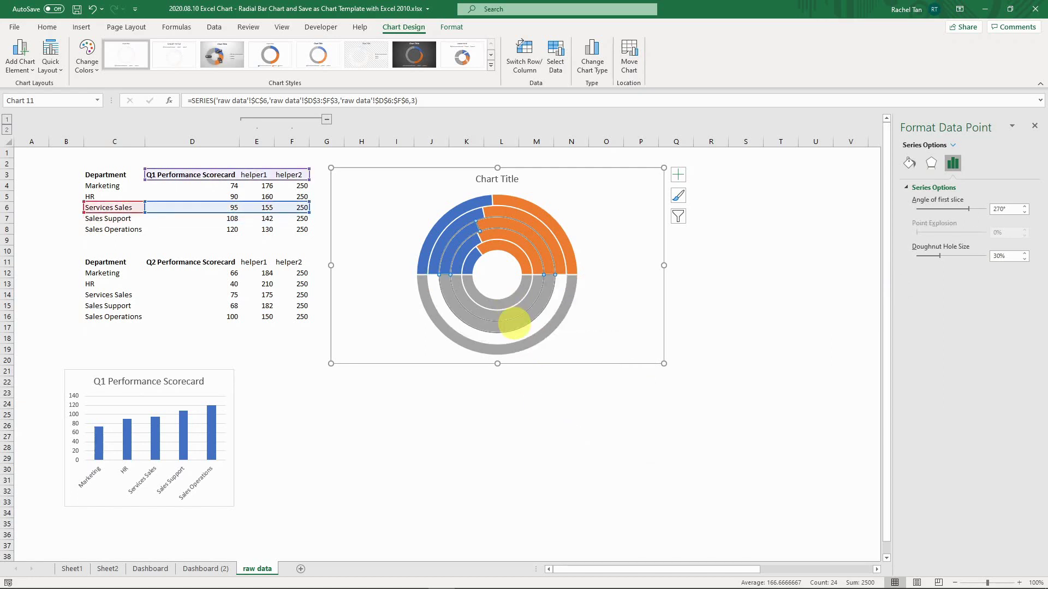
right_click(513, 323)
click(562, 218)
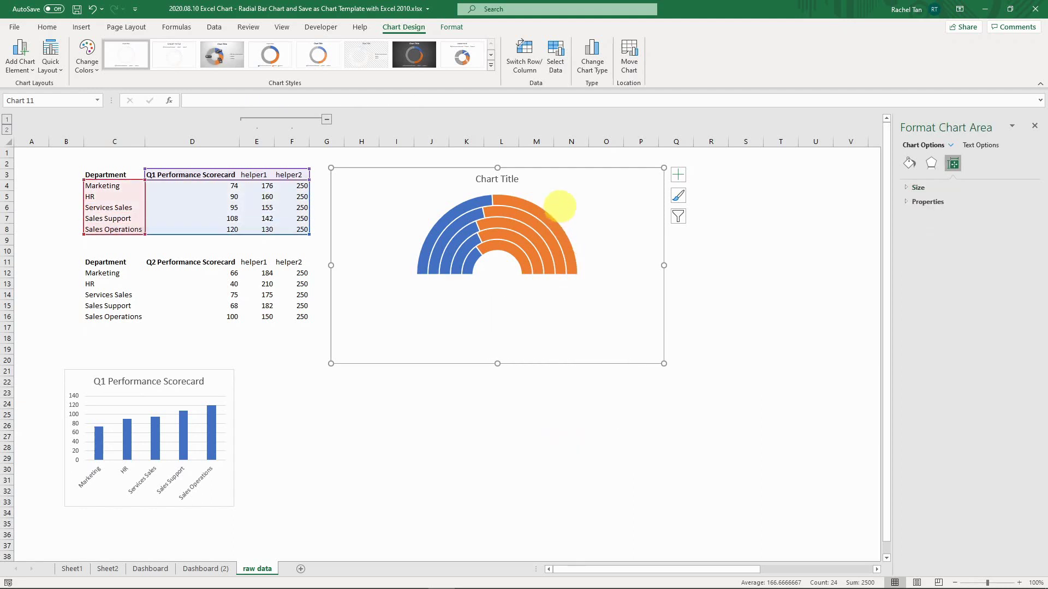
Enlarge the plot area slightly within the chart.
click(574, 204)
mouse_move(577, 194)
mouse_down()
mouse_move(593, 179)
mouse_move(584, 187)
mouse_up()
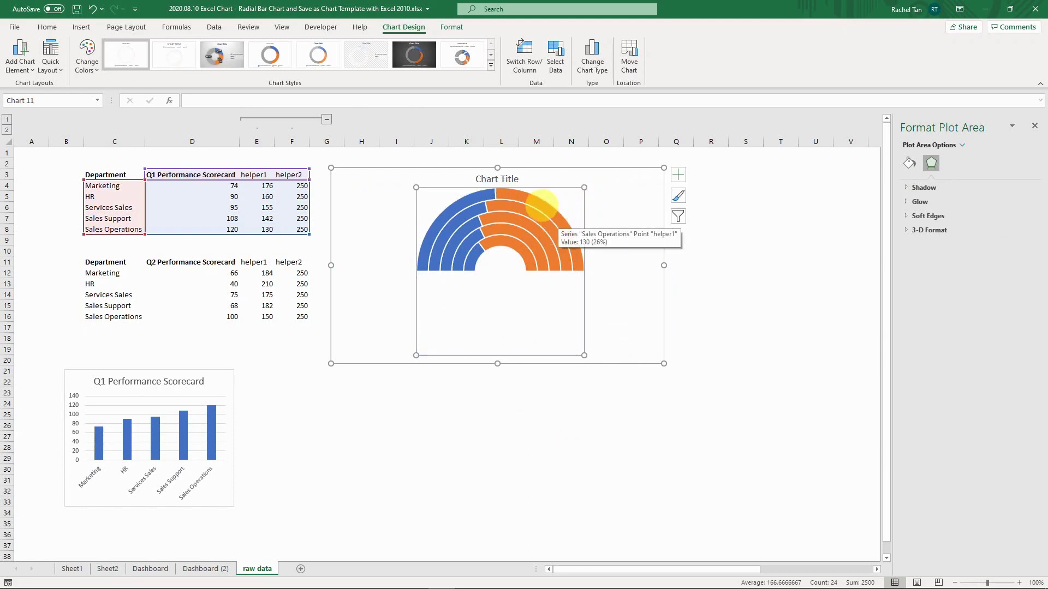
click(612, 222)
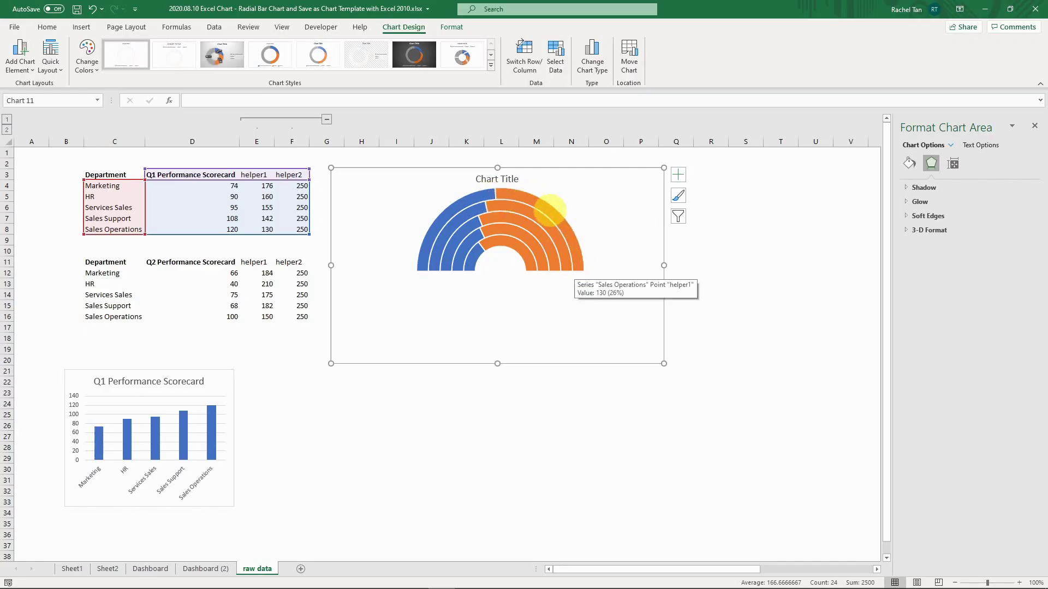
Set the helper1 slice of the outermost Sales Operations ring to No Fill.
click(550, 209)
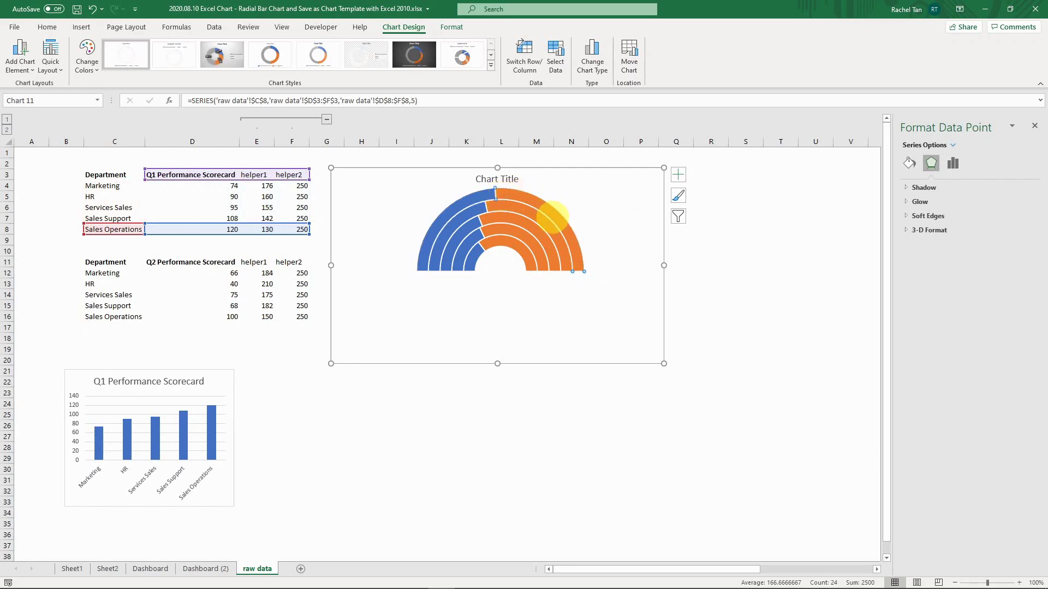
right_click(552, 216)
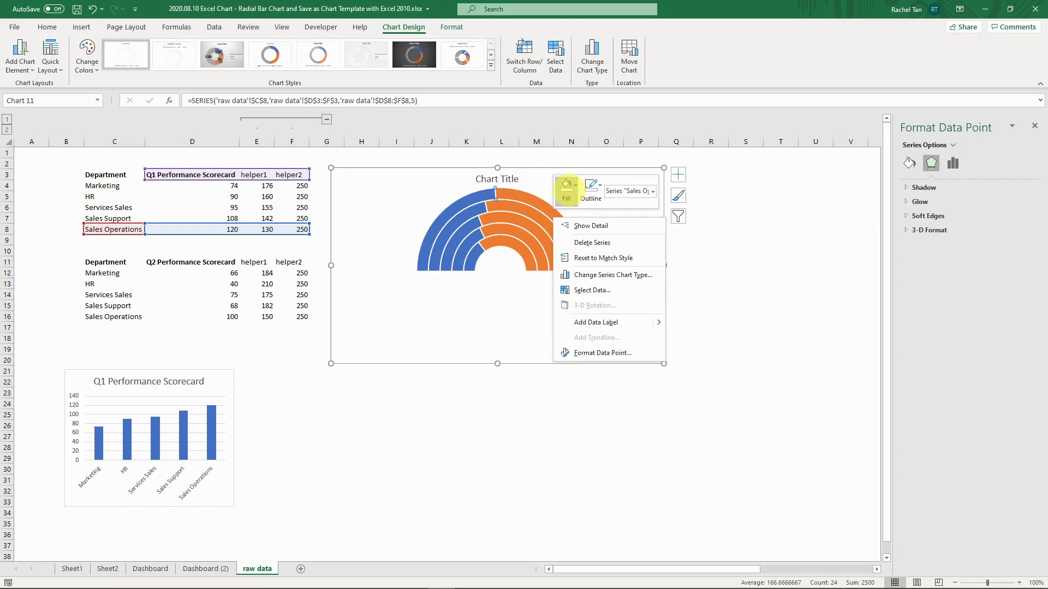
click(565, 186)
click(585, 337)
Give the Sales Operations helper1 slice a ½ pt light gray outline.
click(591, 187)
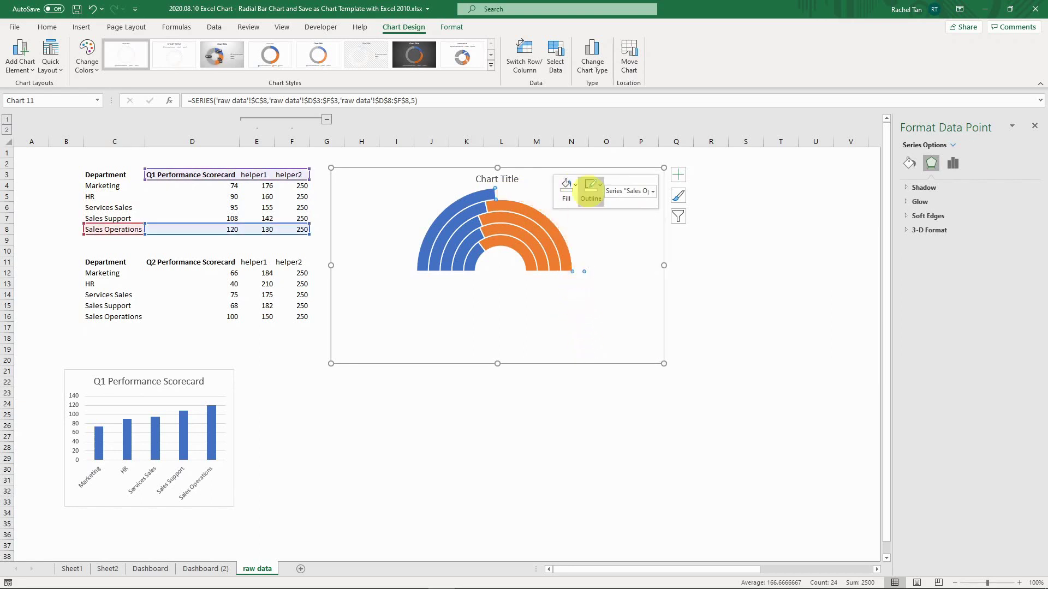
mouse_move(628, 369)
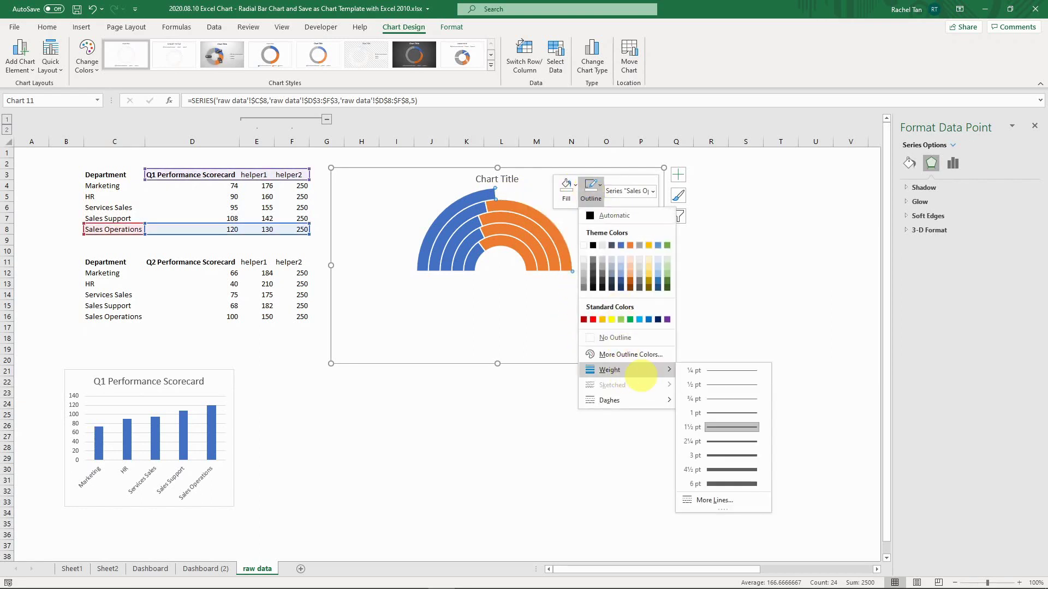
click(704, 384)
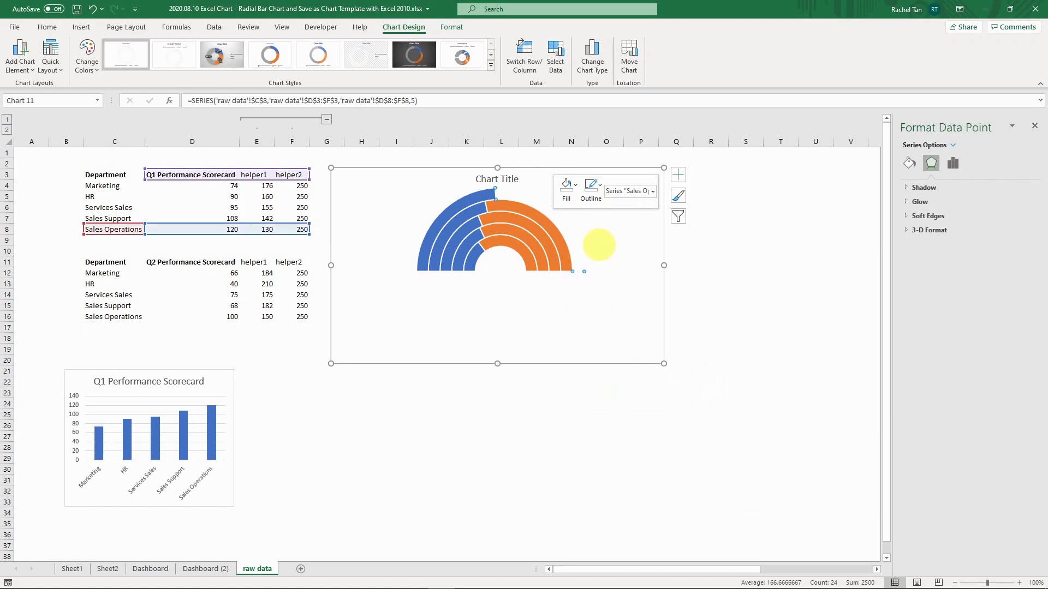
click(582, 187)
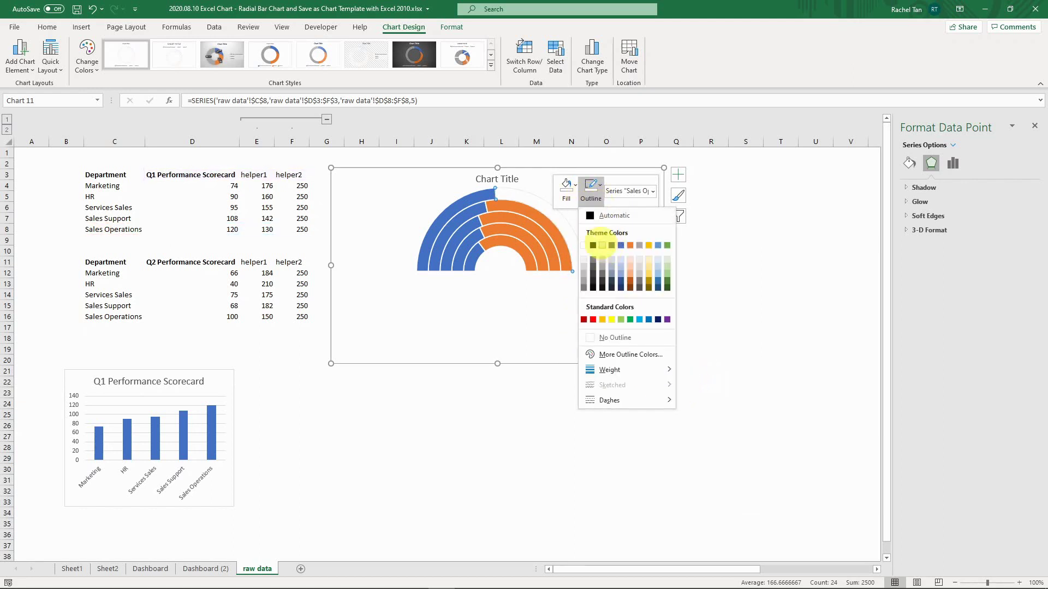
click(600, 245)
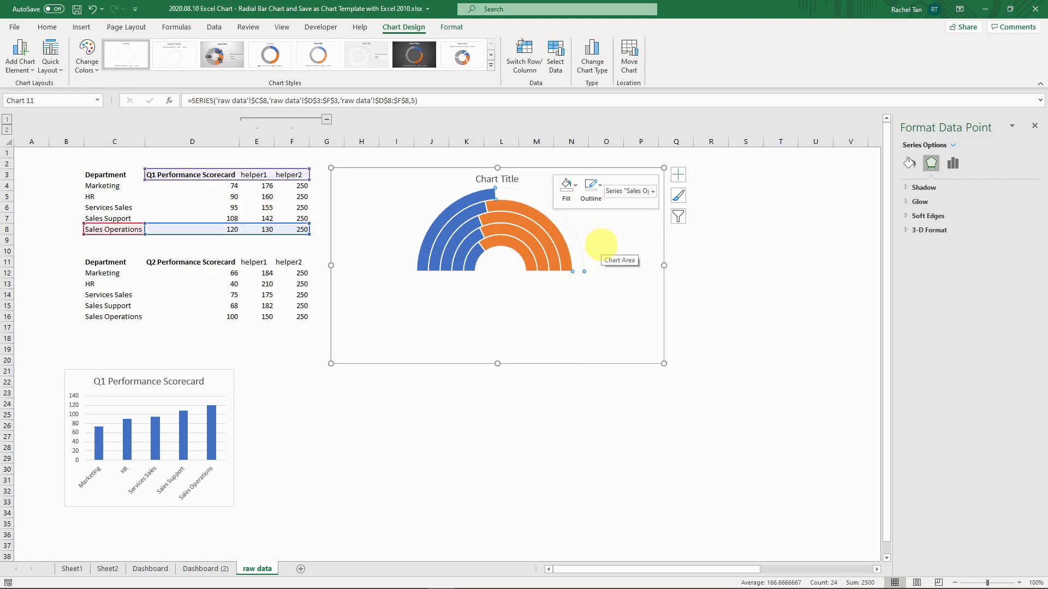
Give the helper1 slices of the remaining four rings No Fill and the same thin light gray outline.
click(553, 231)
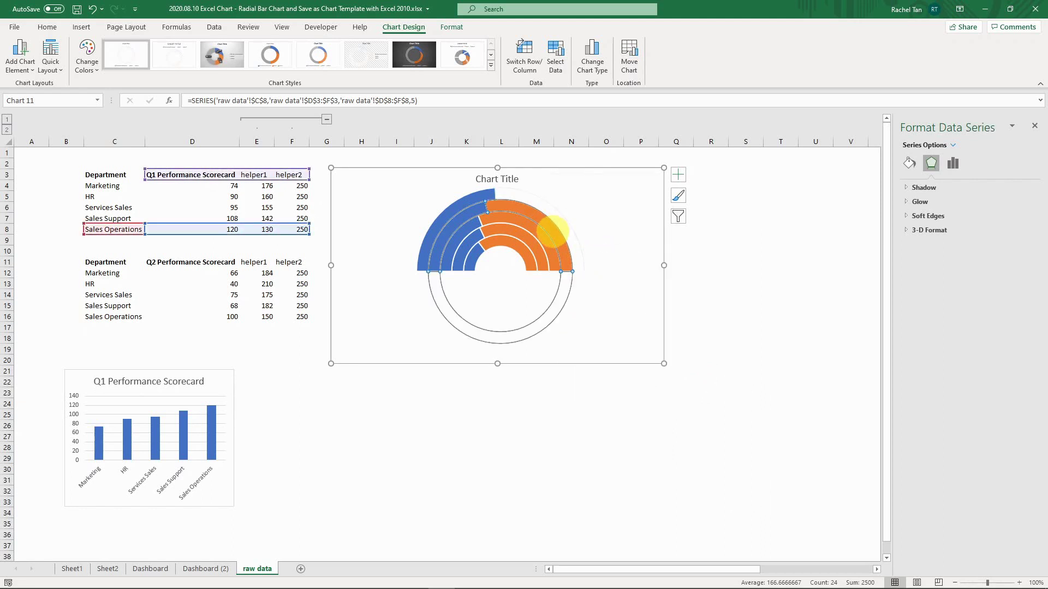
click(553, 231)
right_click(554, 231)
click(578, 199)
click(594, 199)
click(568, 198)
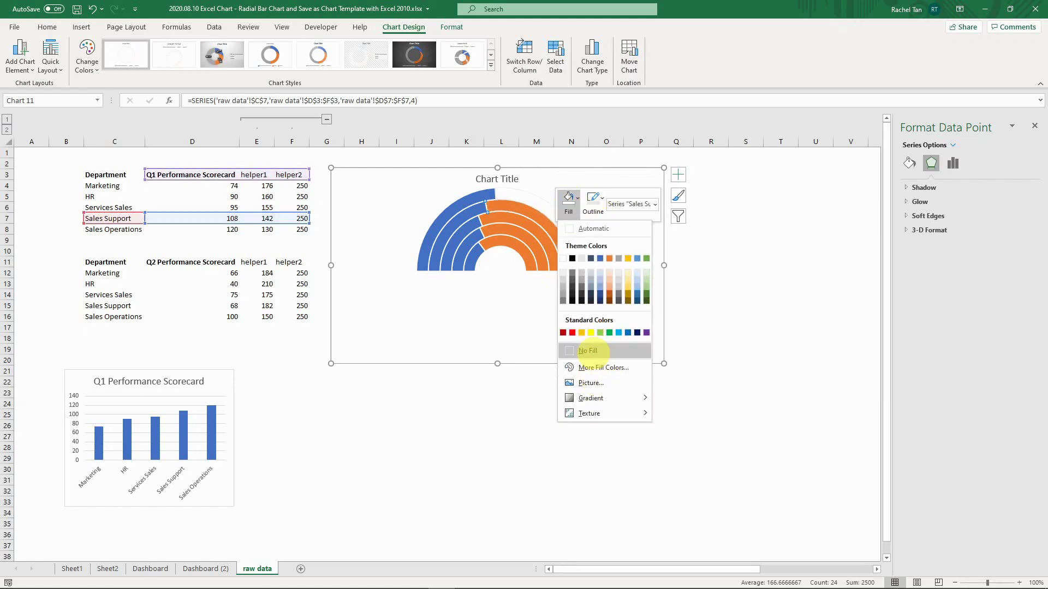
click(587, 351)
click(637, 252)
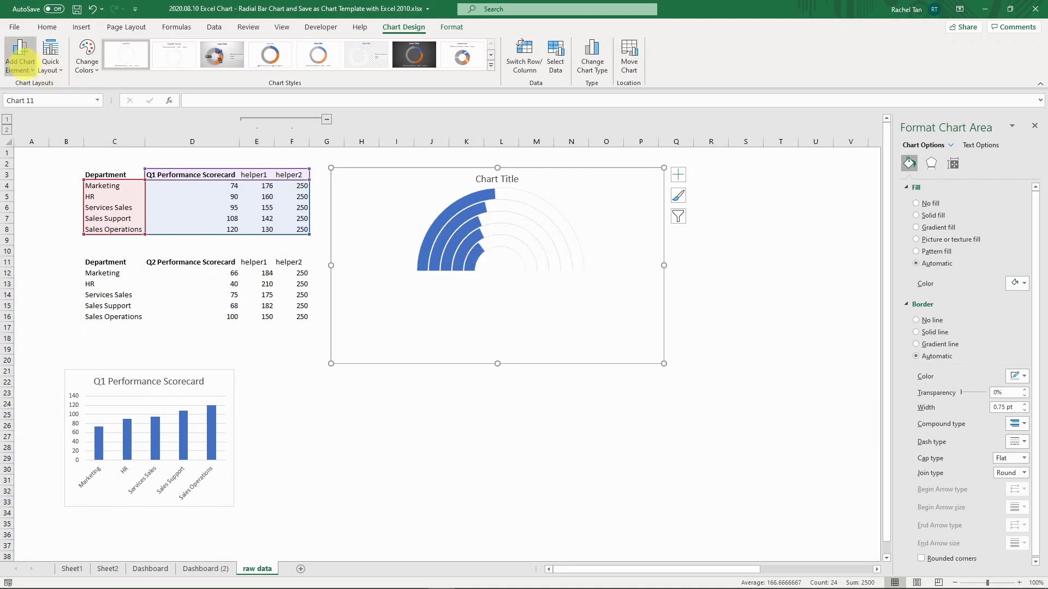
Show data labels on all rings of the chart.
click(20, 61)
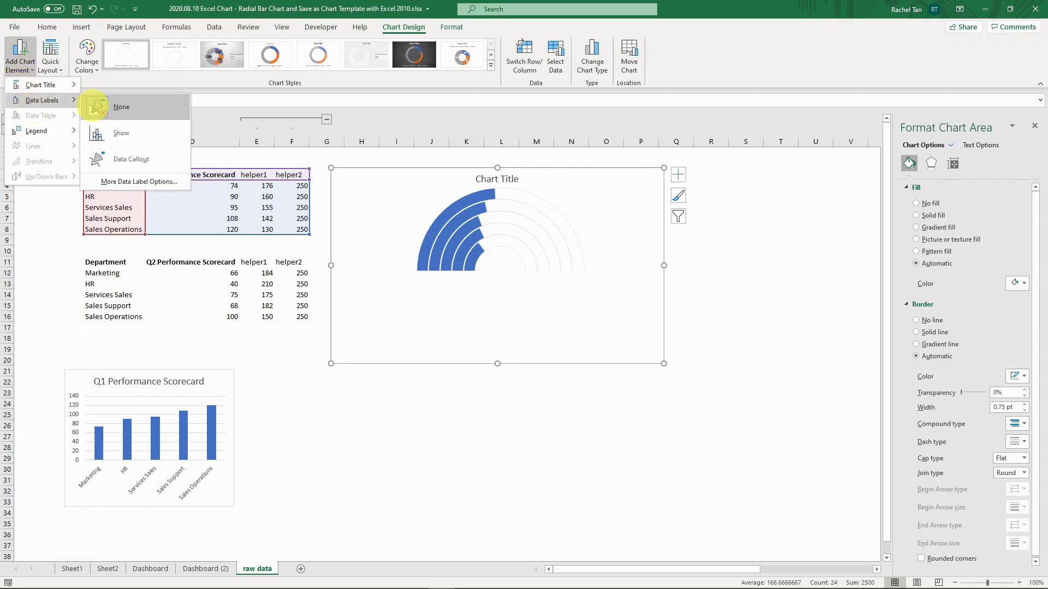
click(116, 136)
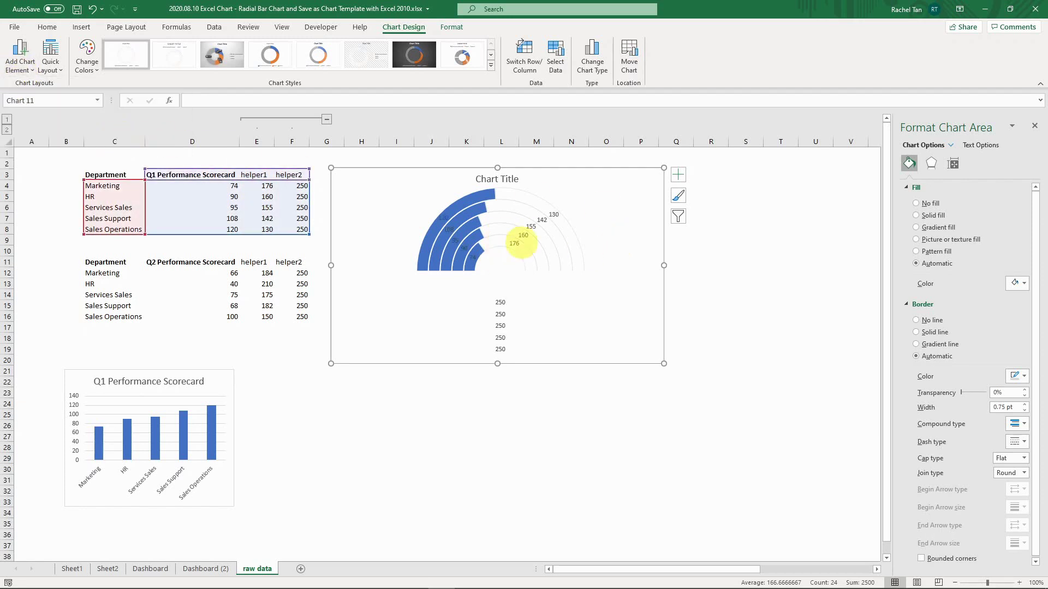
Format the outermost ring's Sales Operations score label as bold white text at font size 10.
click(450, 238)
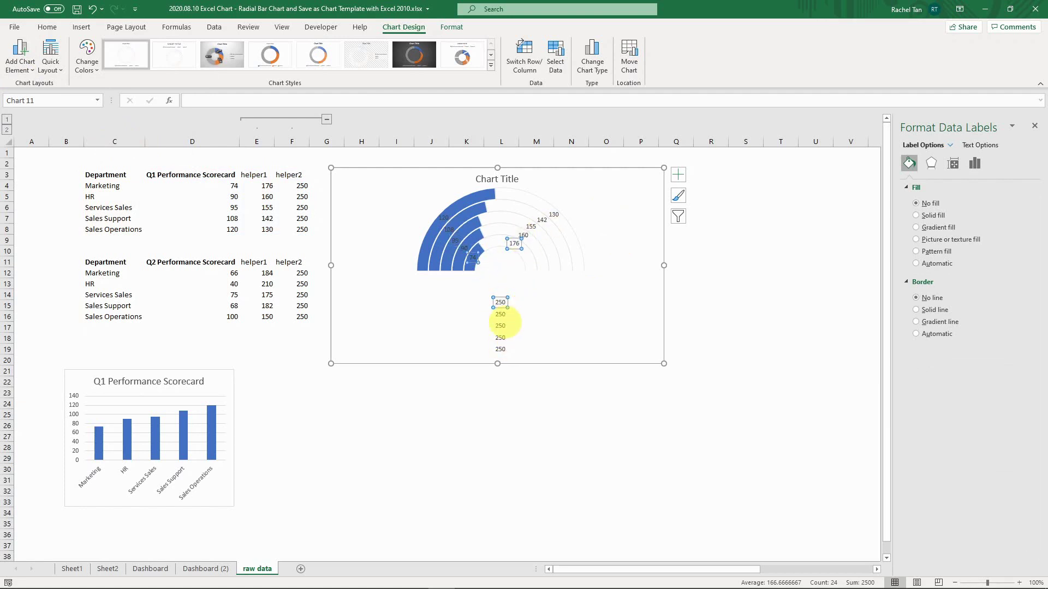
key(Right)
key(Right)
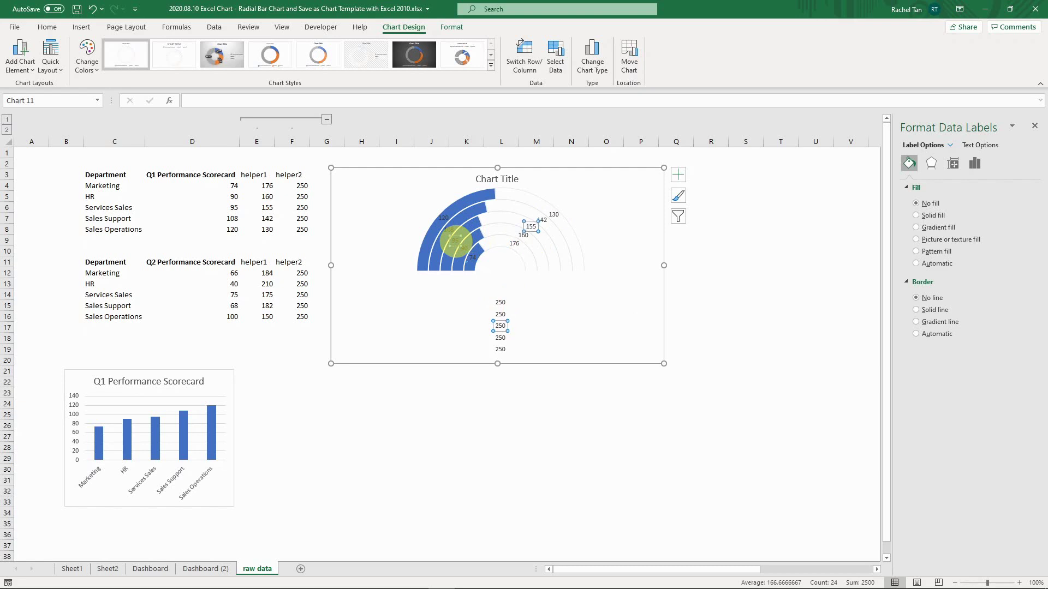
key(Right)
key(Right)
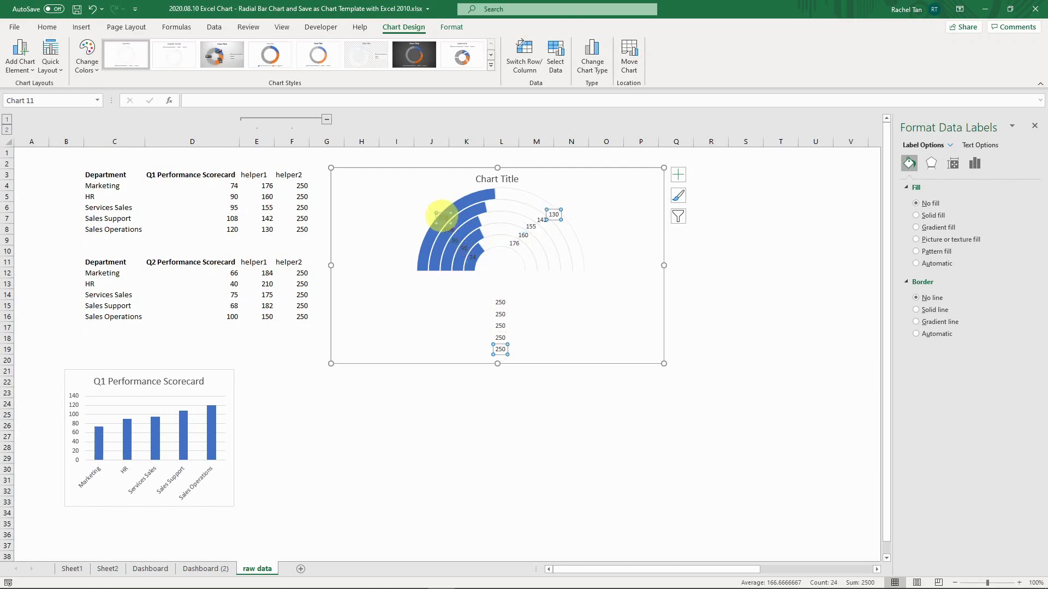
click(445, 216)
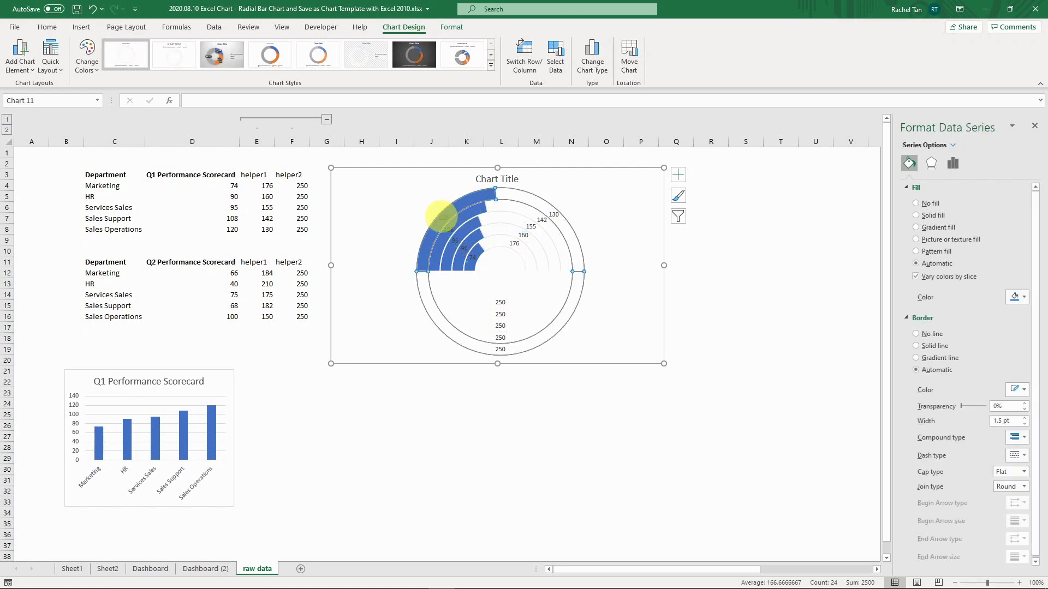
click(444, 217)
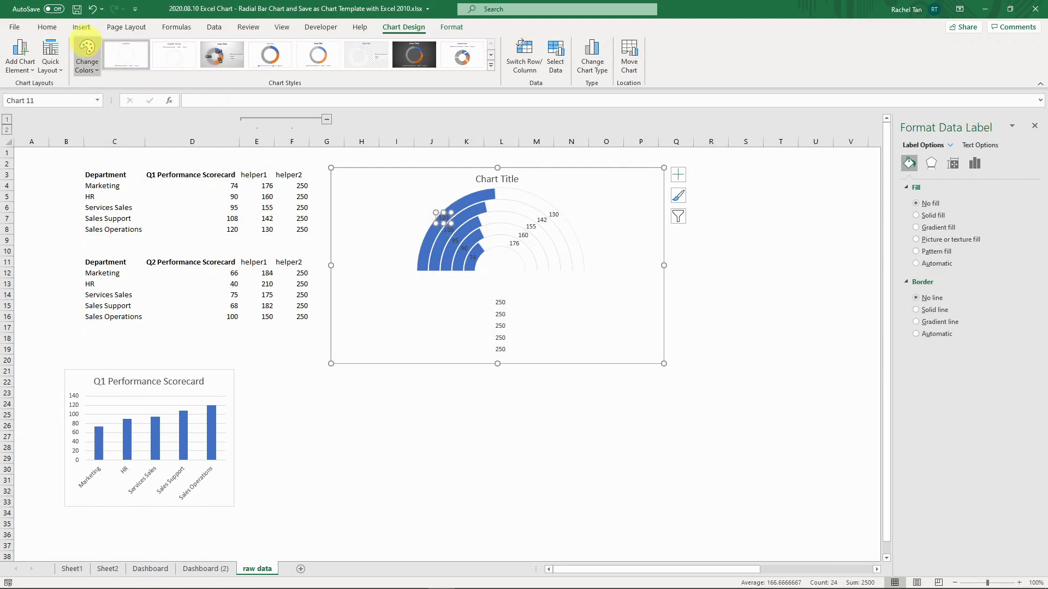
click(80, 27)
click(48, 27)
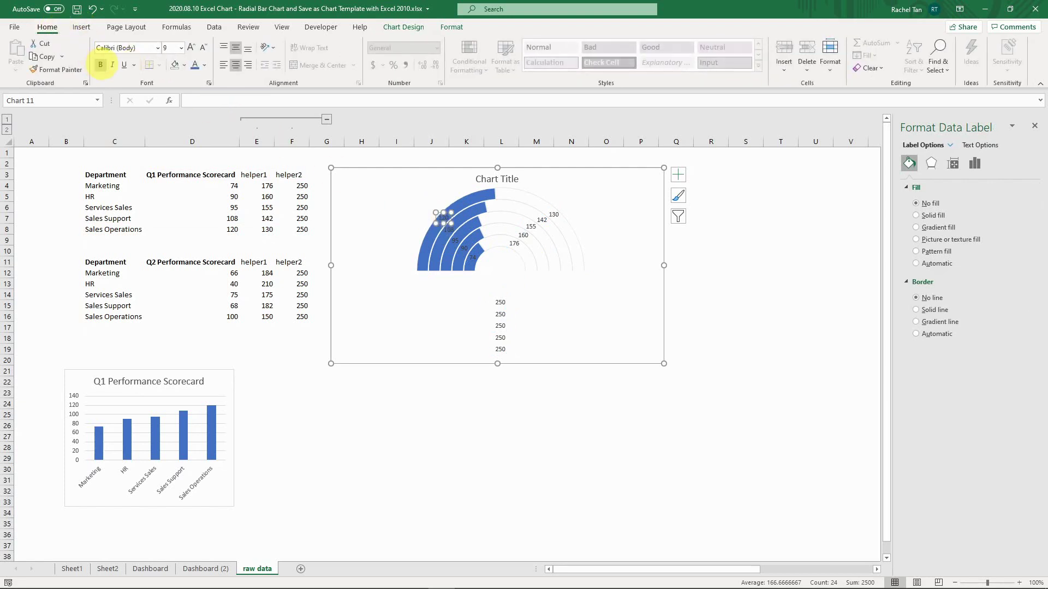
click(205, 65)
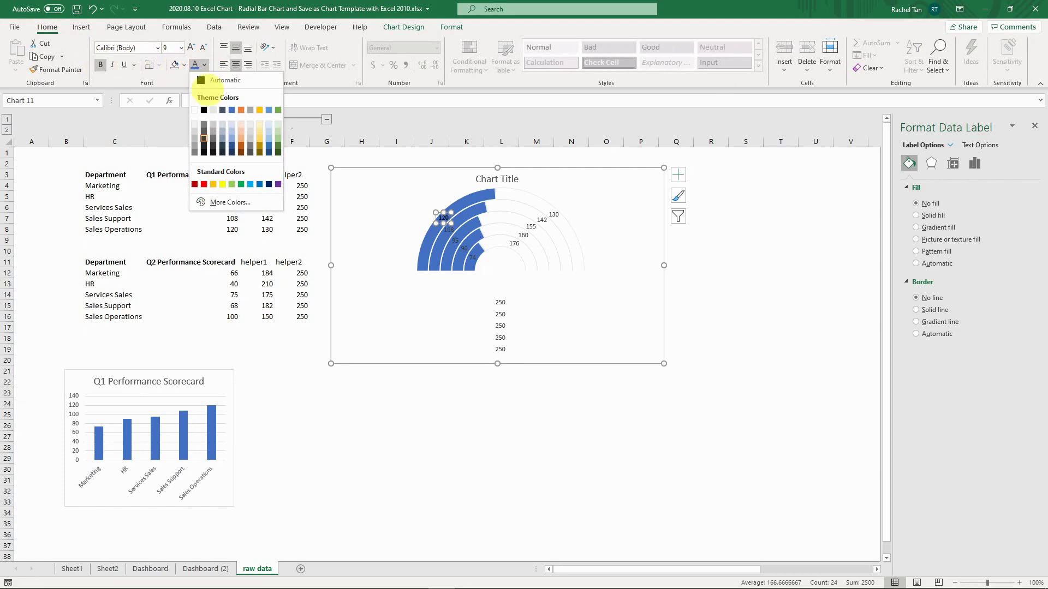
click(195, 96)
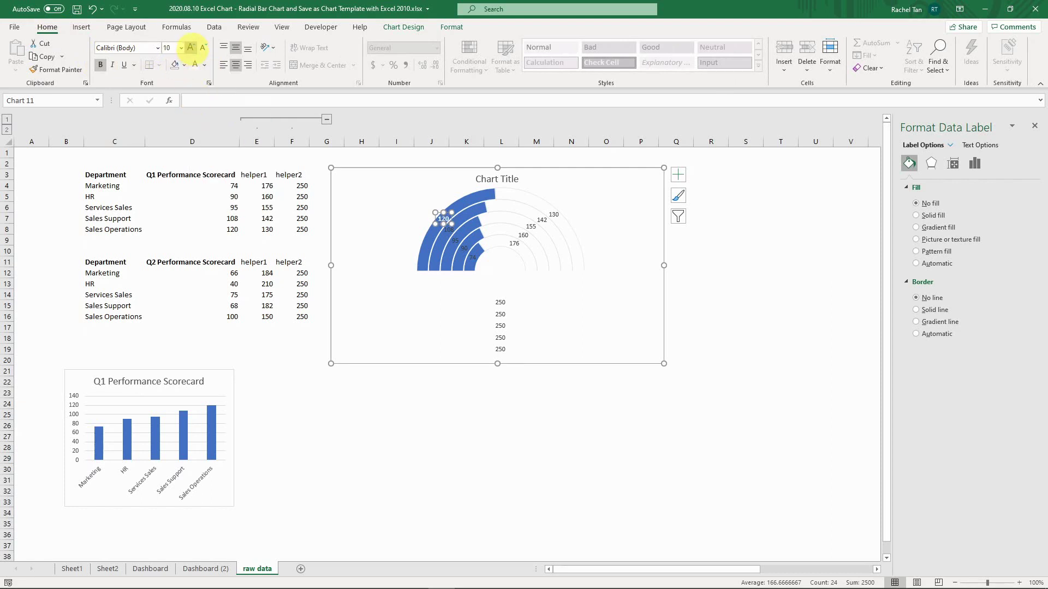
Turn the helper data labels white to hide them, and make the remaining score labels bold white.
click(553, 214)
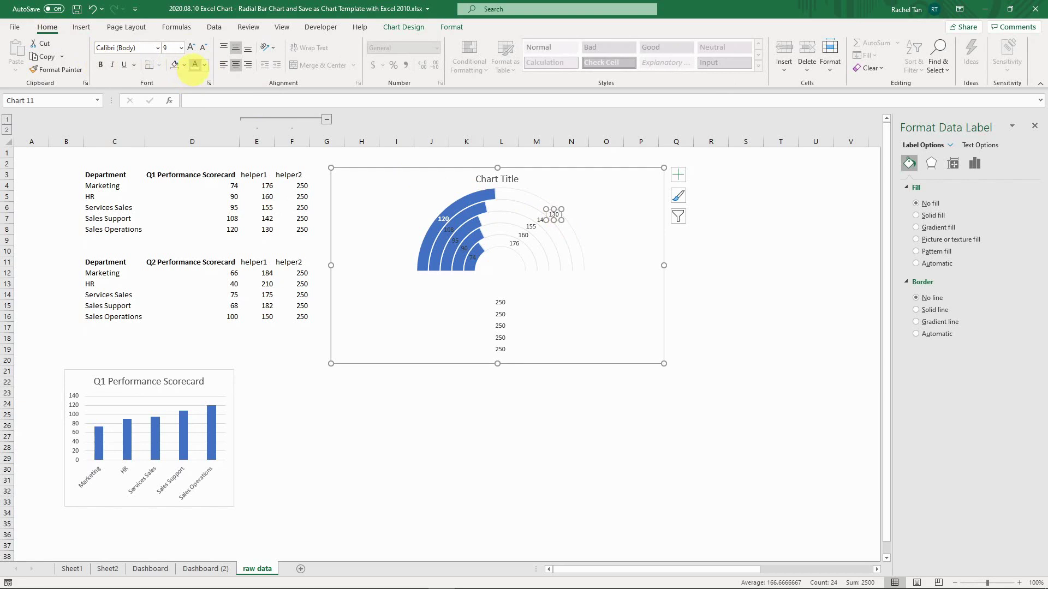
click(195, 64)
click(541, 220)
click(530, 225)
key(F4)
key(Escape)
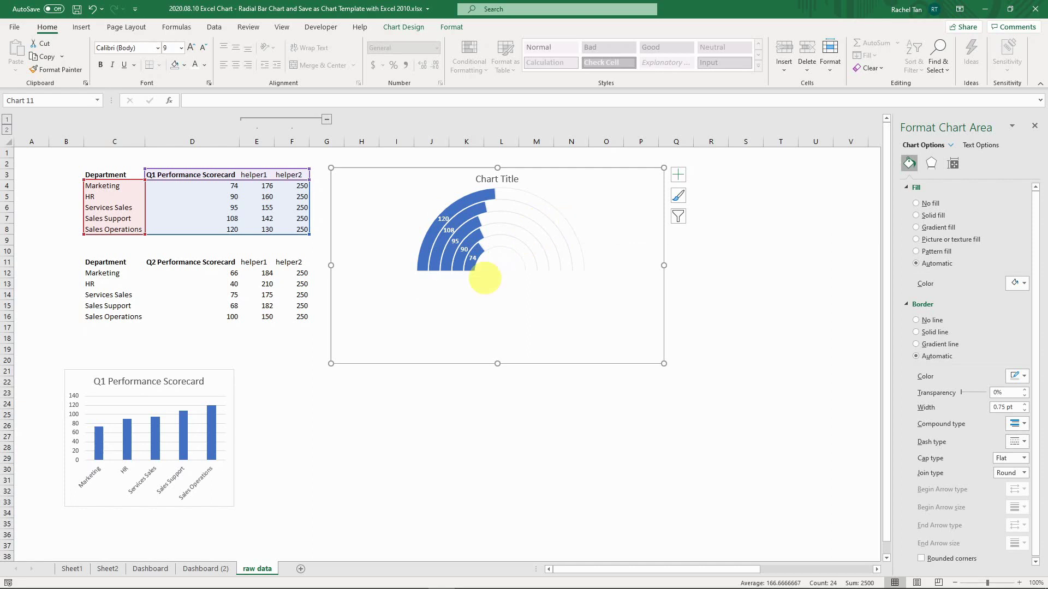
Copy the grouped department-name text boxes from the Q1 radial chart on the Dashboard (2) sheet.
click(206, 569)
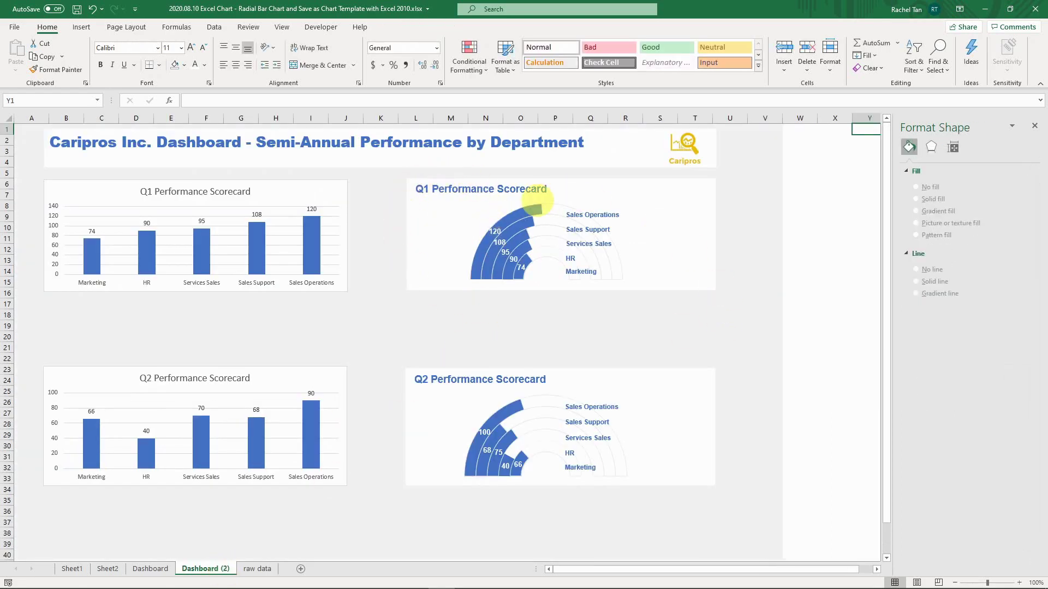
click(598, 213)
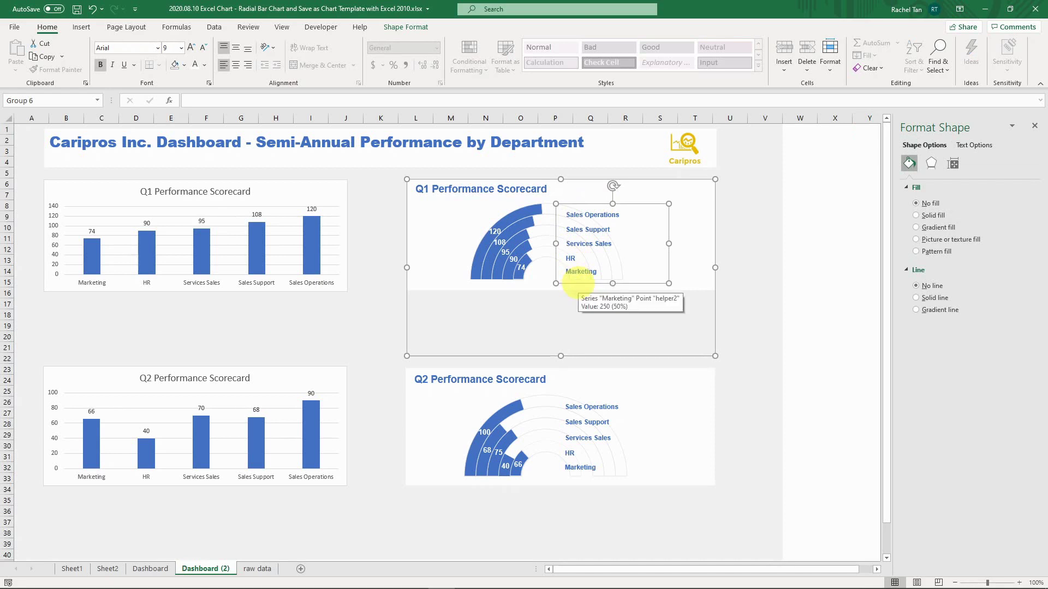
click(594, 214)
click(585, 230)
click(585, 243)
click(575, 258)
click(579, 272)
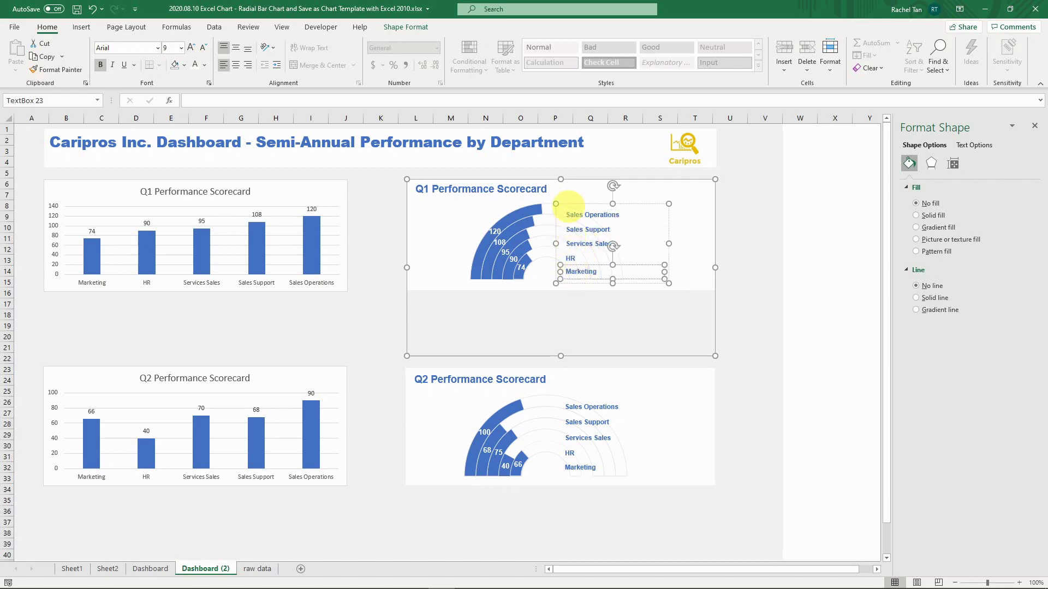
click(576, 199)
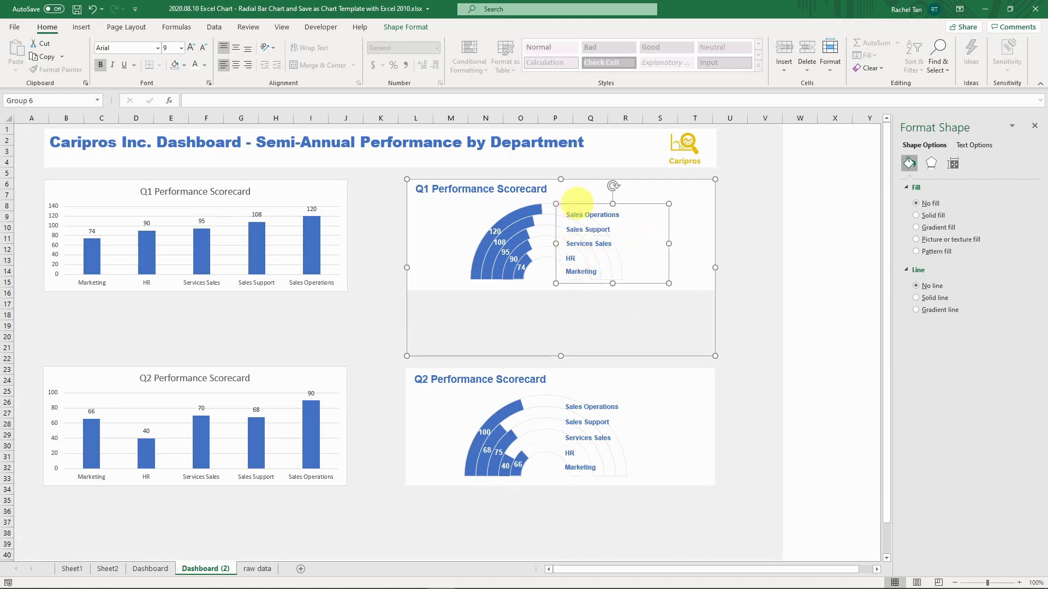
key(ctrl+c)
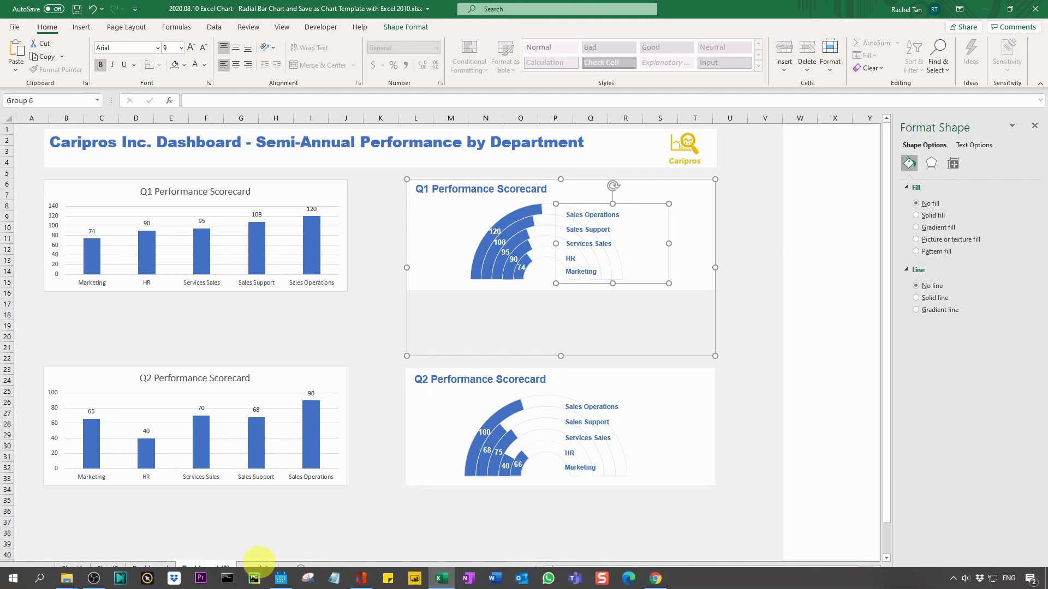
Paste the department labels into the raw data sheet's radial chart, then size and position them alongside the rings.
click(257, 569)
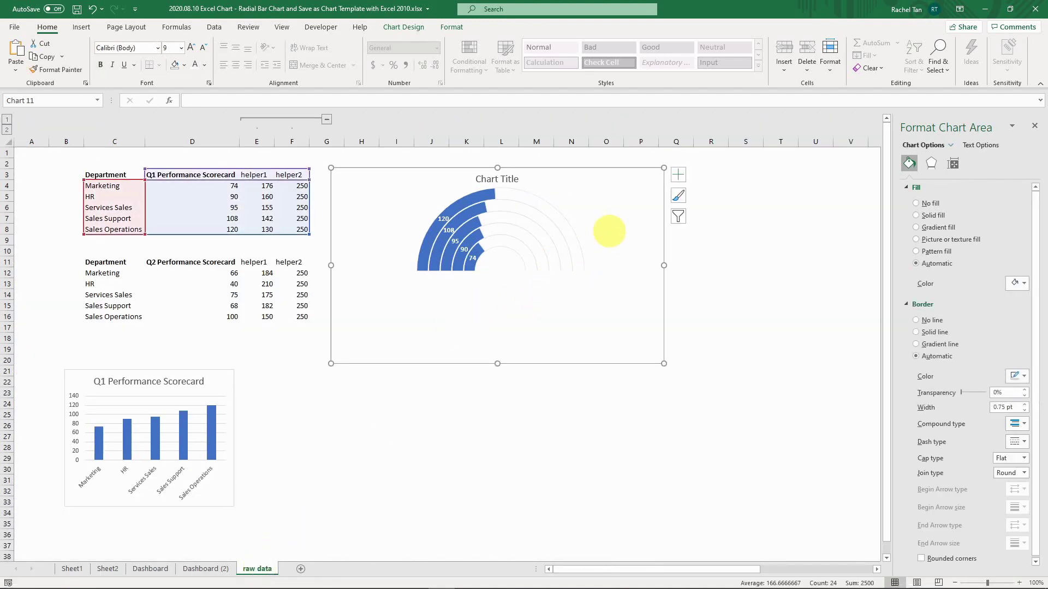
key(ctrl+v)
drag(440, 179, 621, 200)
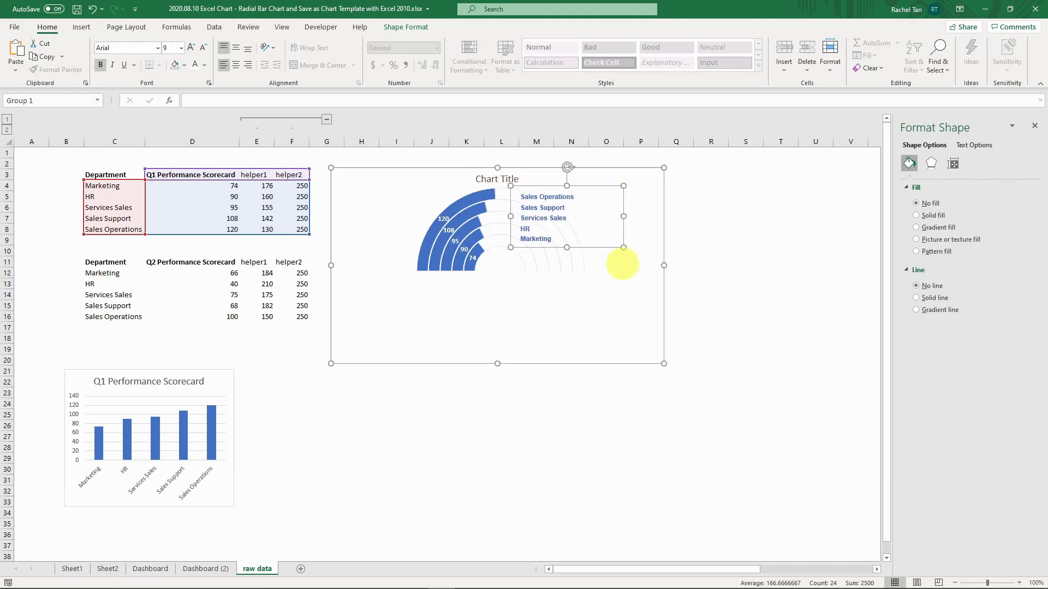
drag(623, 247, 629, 265)
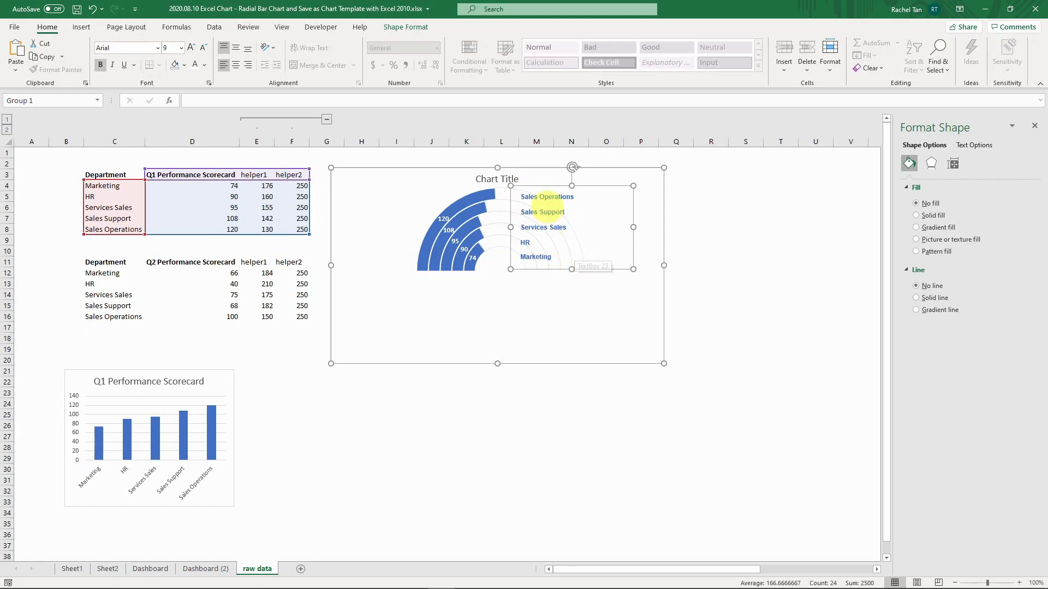
drag(545, 181, 551, 182)
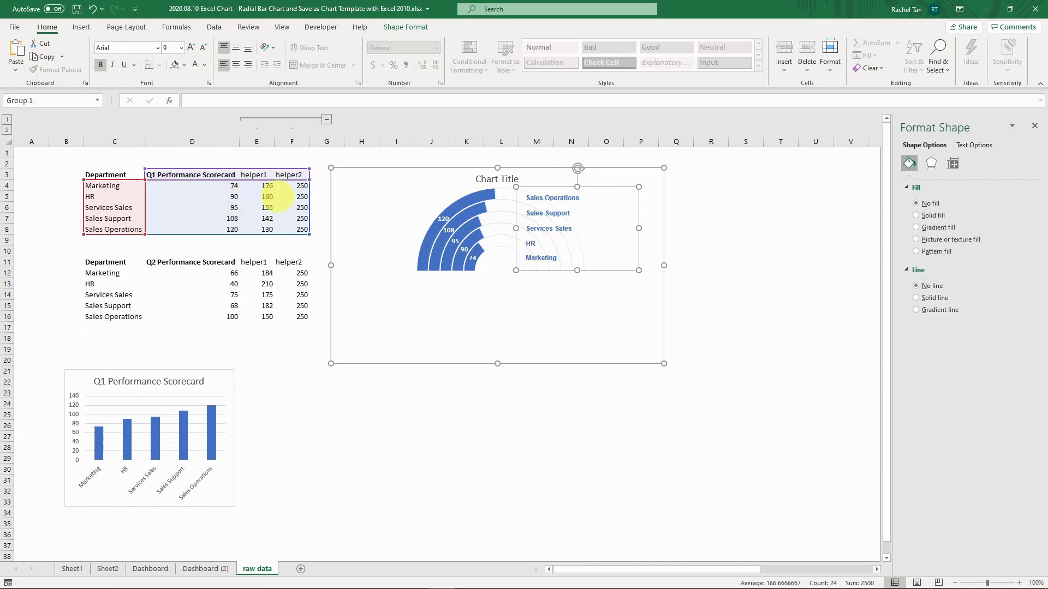
Set the Sales Support Q1 score in cell D7 to 115.
click(226, 188)
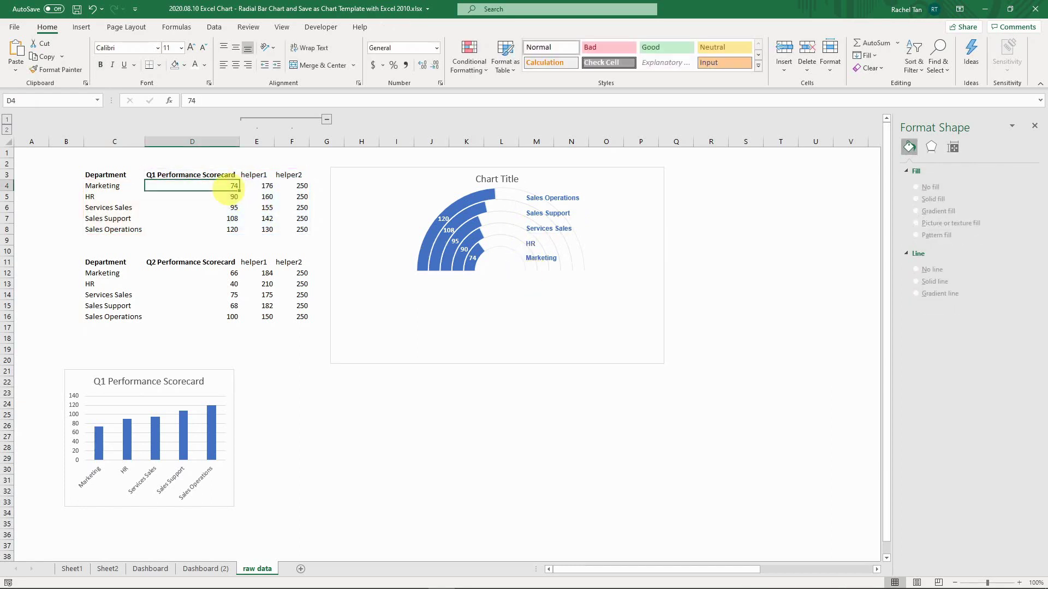
key(Down)
key(Down)
key(Down)
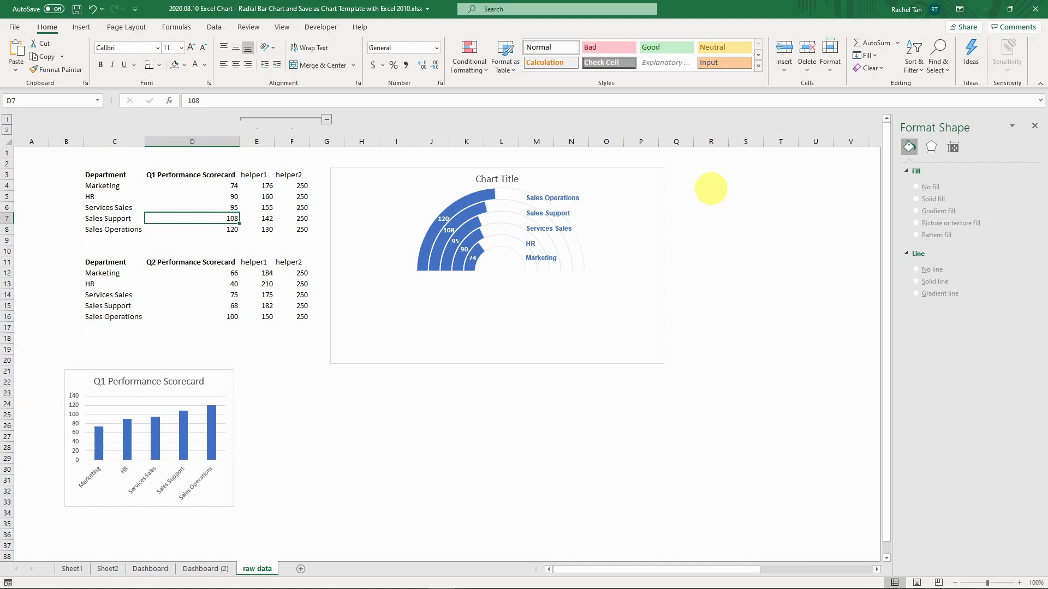
text(115)
key(Return)
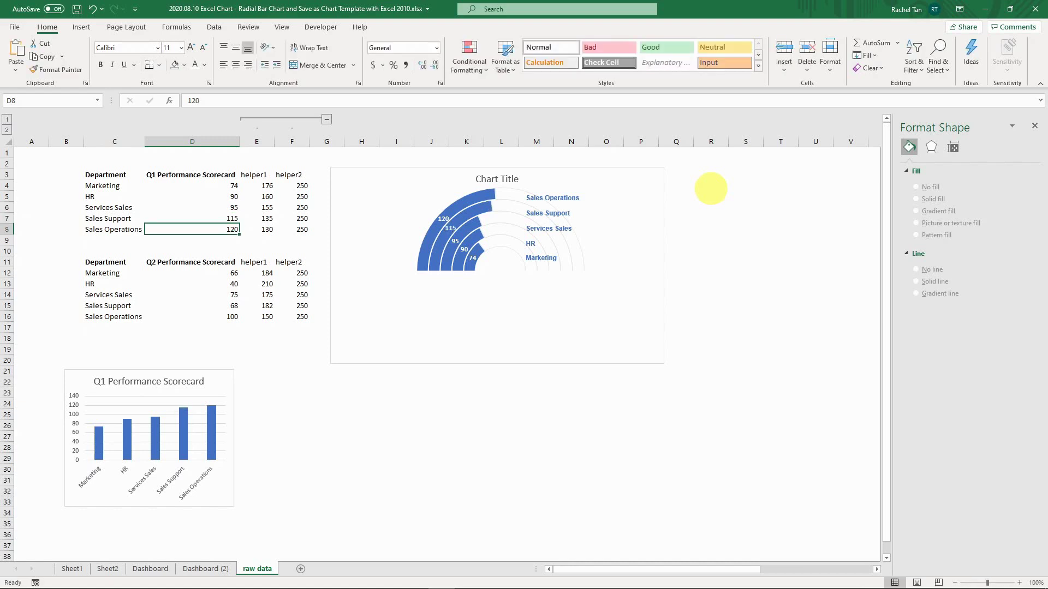
key(Up)
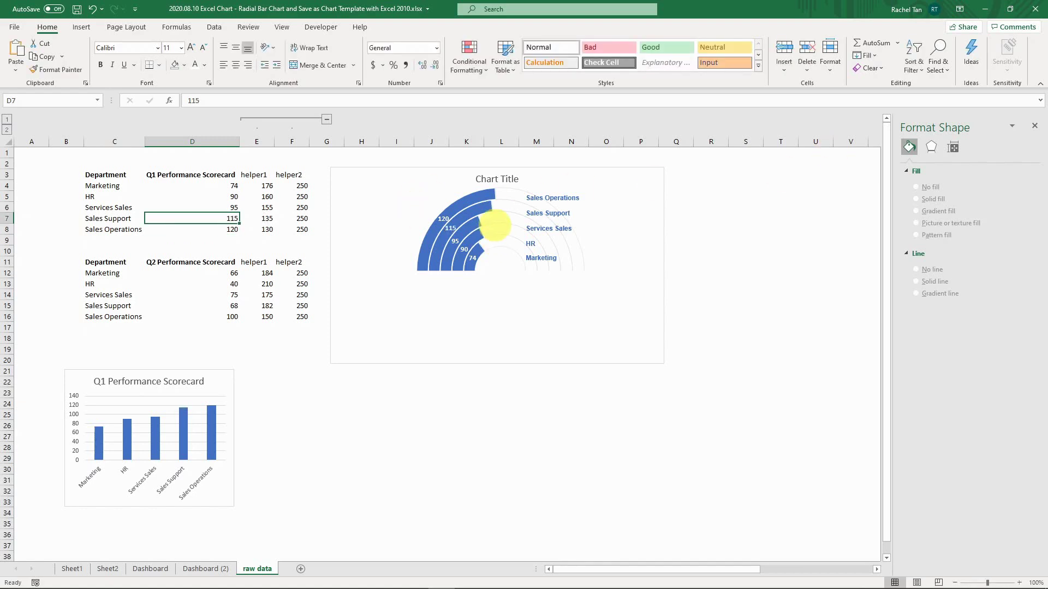
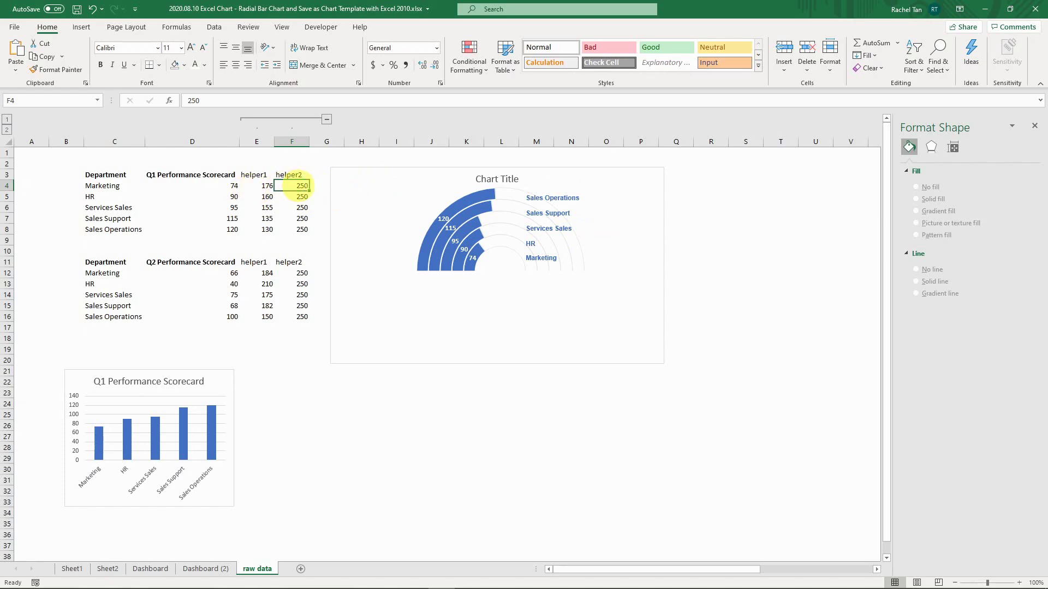
Set all Q1 helper2 values in F4:F8 to 150.
key(shift+Down)
key(shift+Down)
key(shift+Down)
key(shift+Down)
text(1)
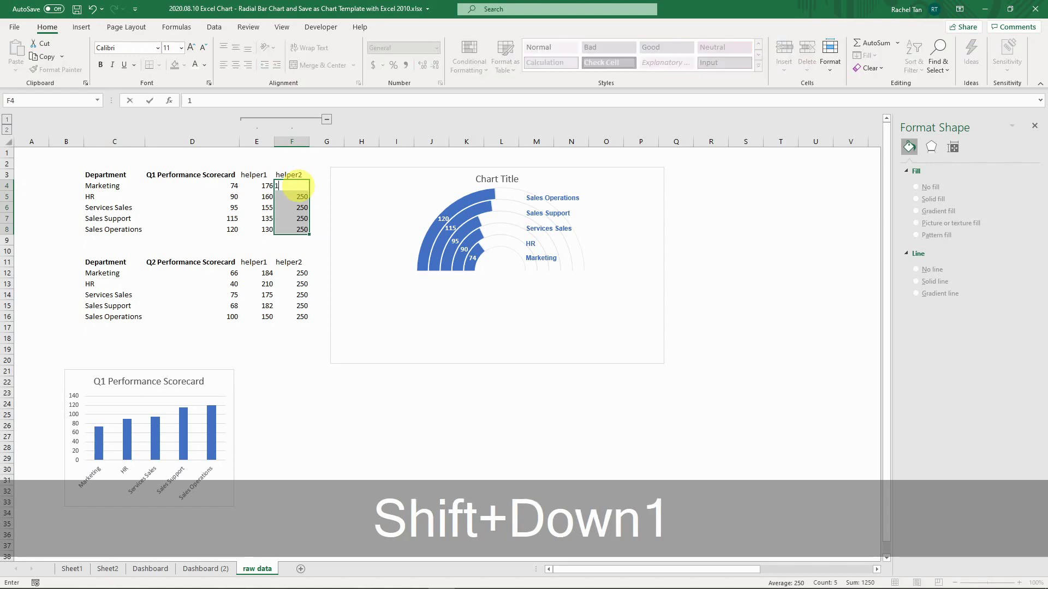
text(50)
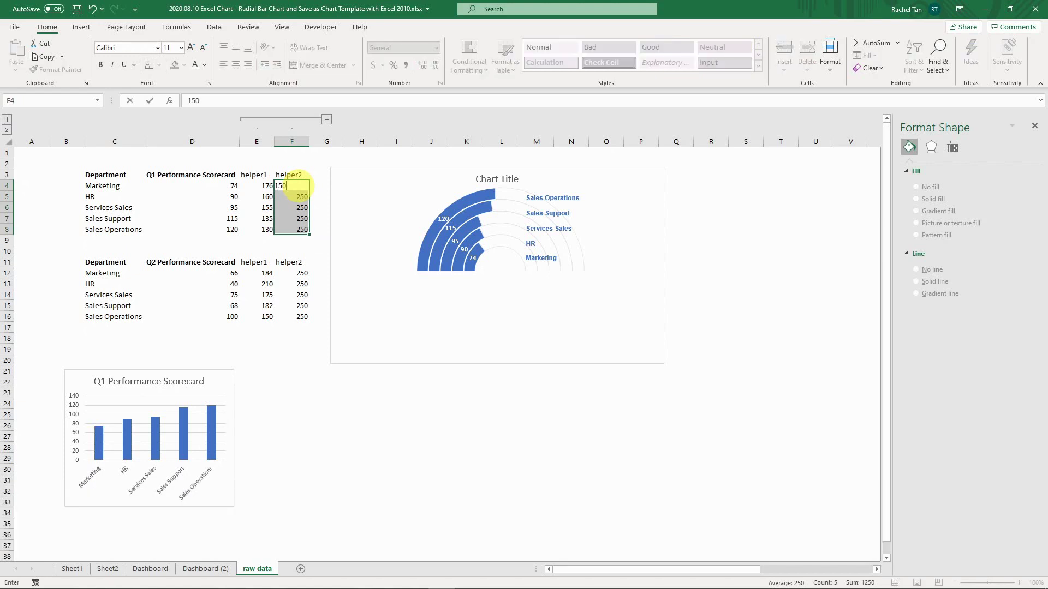
key(ctrl+Return)
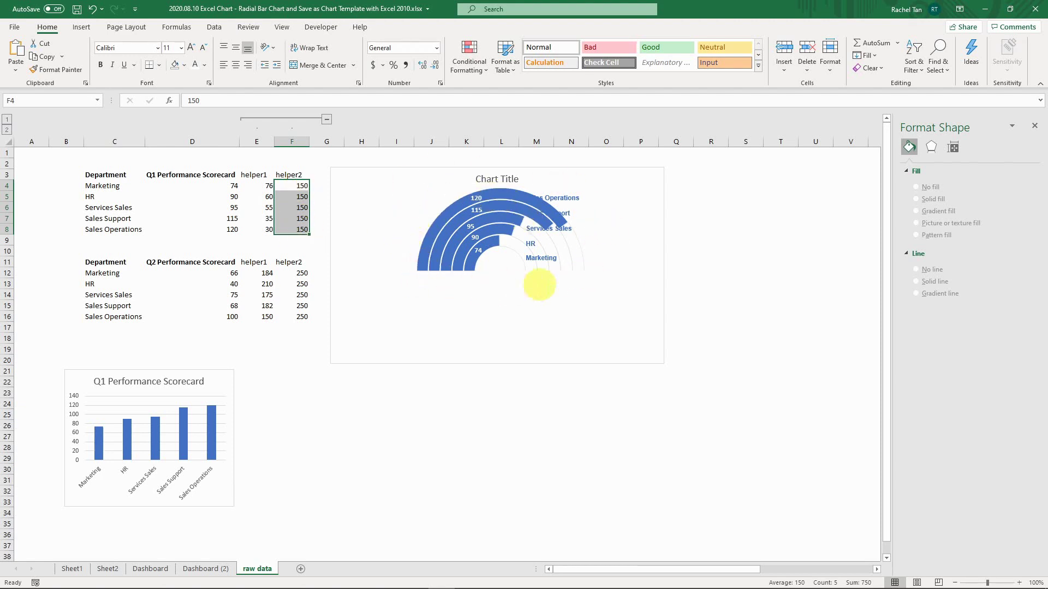
Move the department label group to the right of the arcs and narrow it to fit inside the chart.
click(567, 195)
click(596, 187)
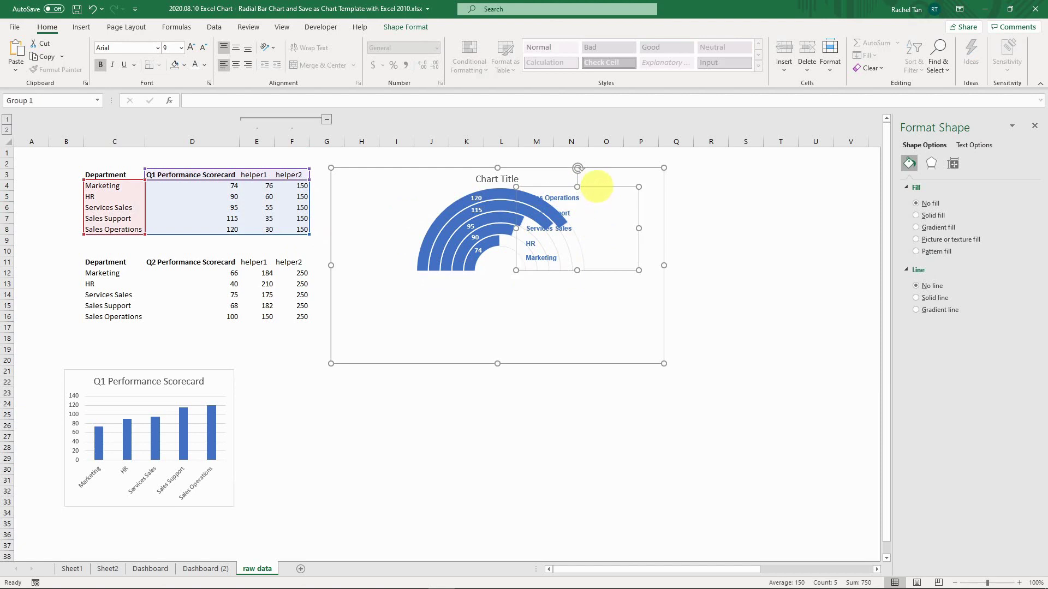
drag(596, 187, 621, 192)
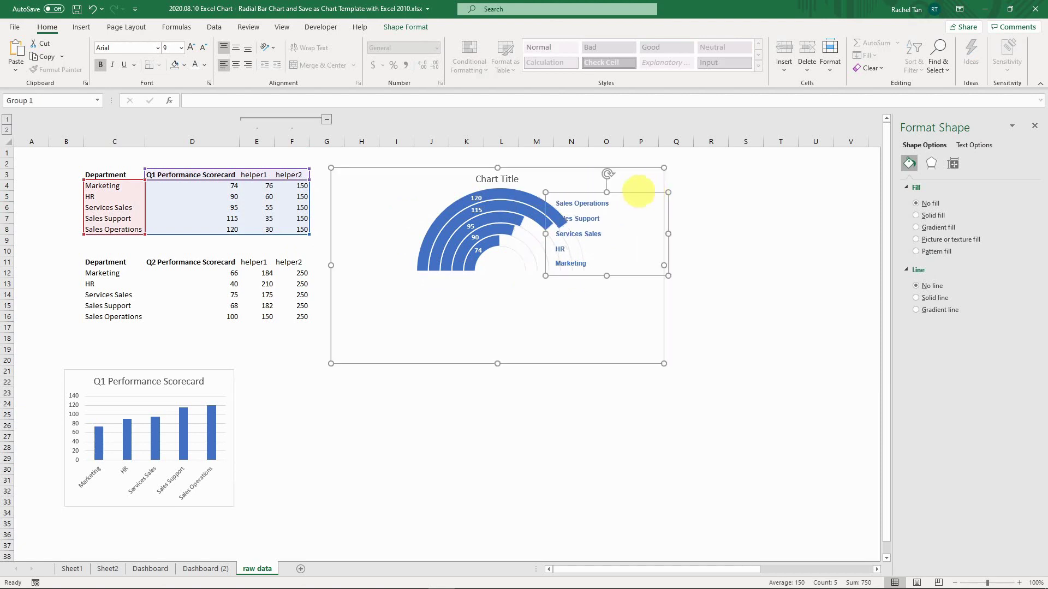
drag(668, 234, 596, 175)
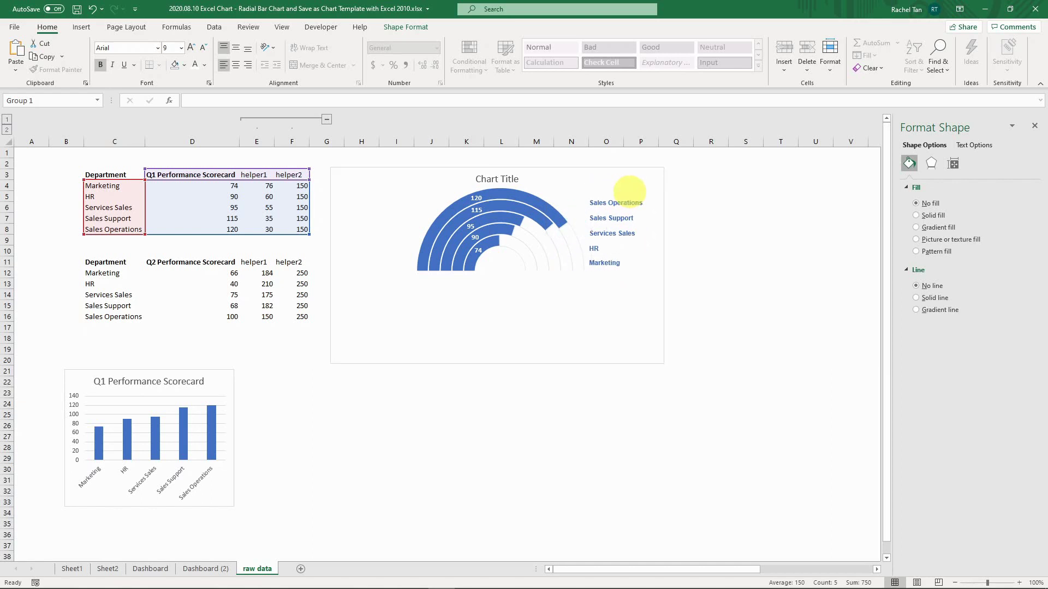
click(623, 206)
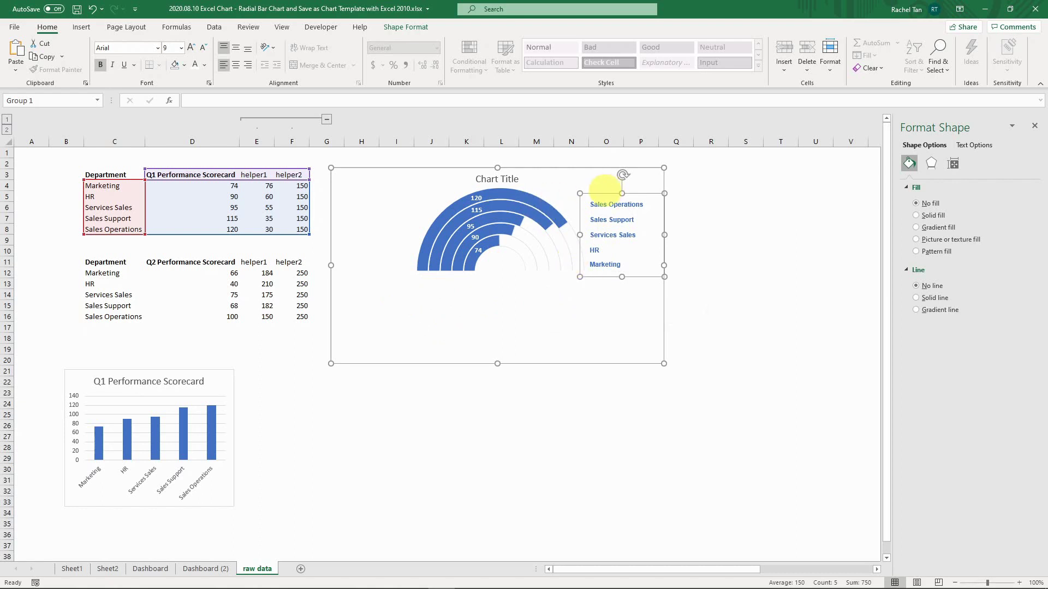
mouse_move(603, 188)
mouse_down()
mouse_move(537, 192)
mouse_move(594, 206)
mouse_up()
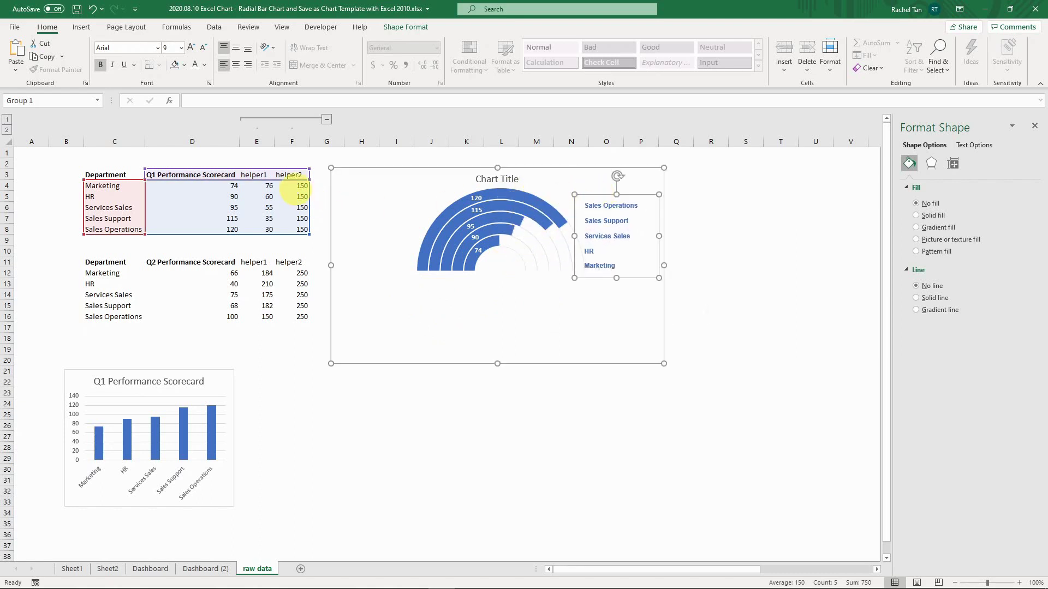
Set all Q1 helper2 values in F4:F8 to 300.
click(295, 186)
shift+click(301, 229)
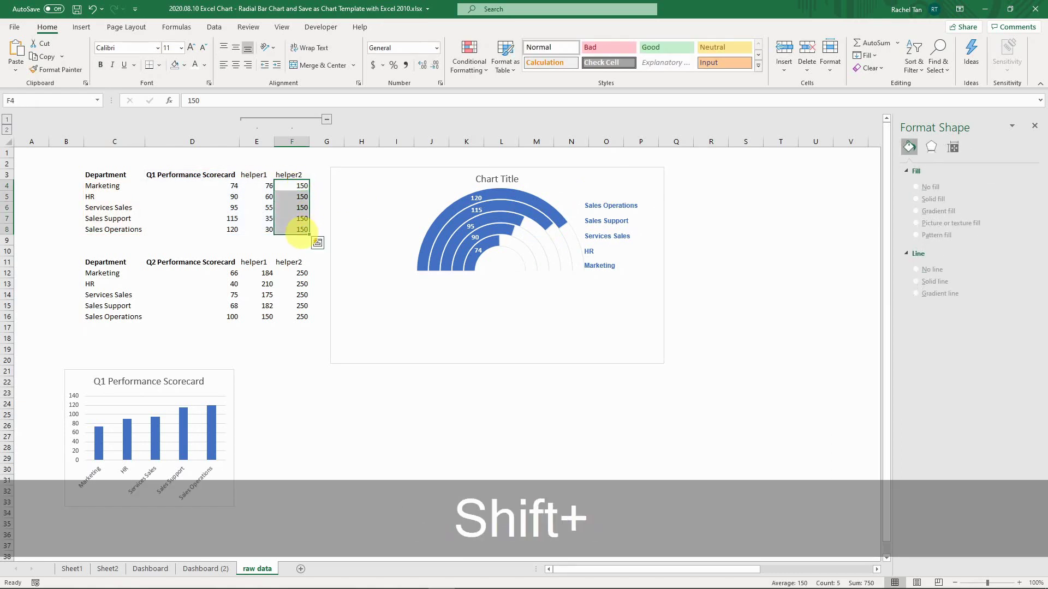
text(300)
key(ctrl+Return)
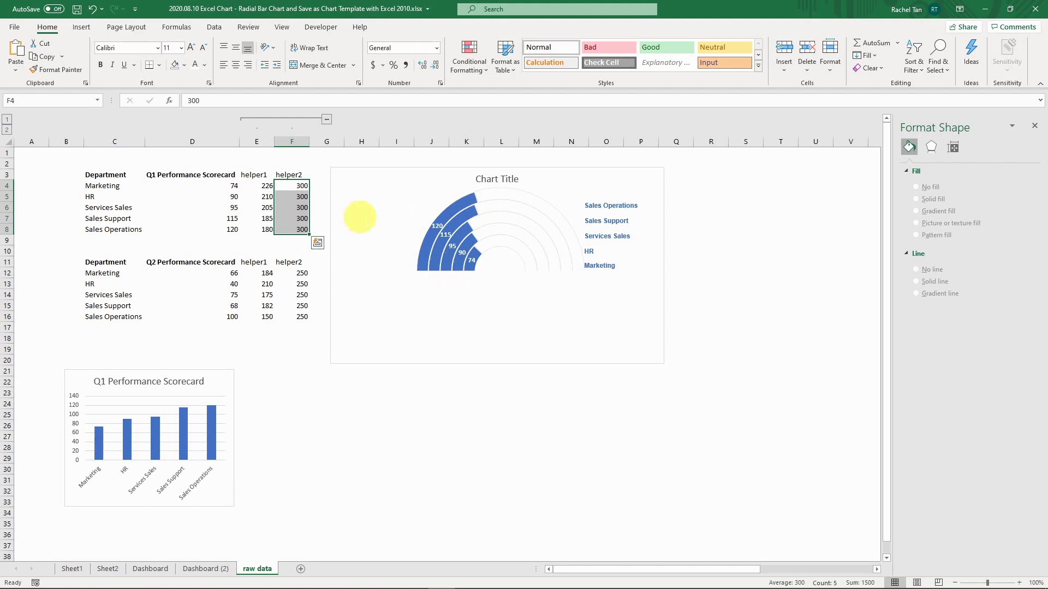
Set all Q1 helper2 values in F4:F8 to 200.
text(20)
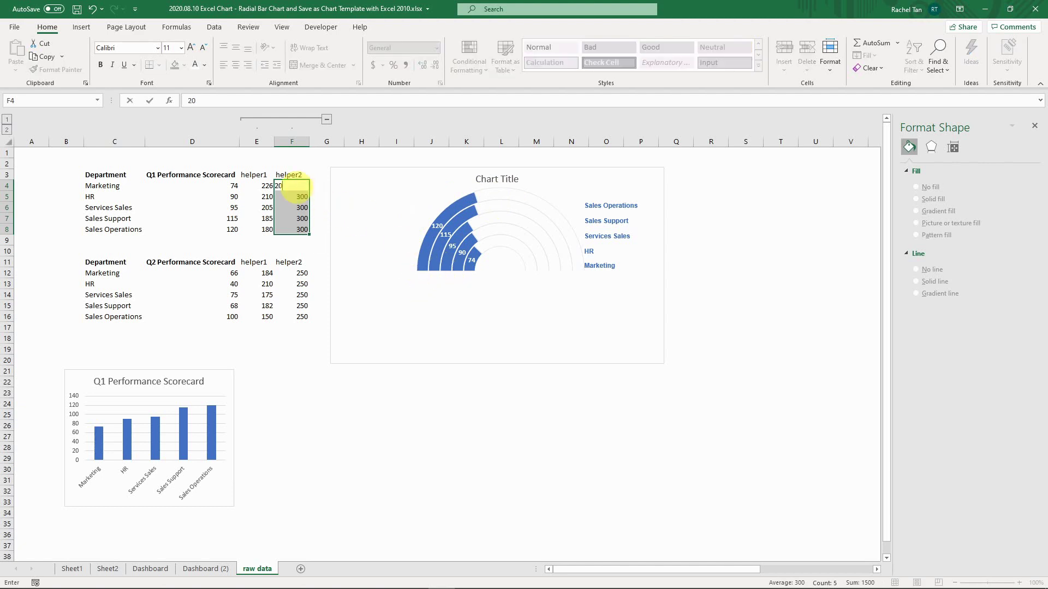
key(ctrl+Return)
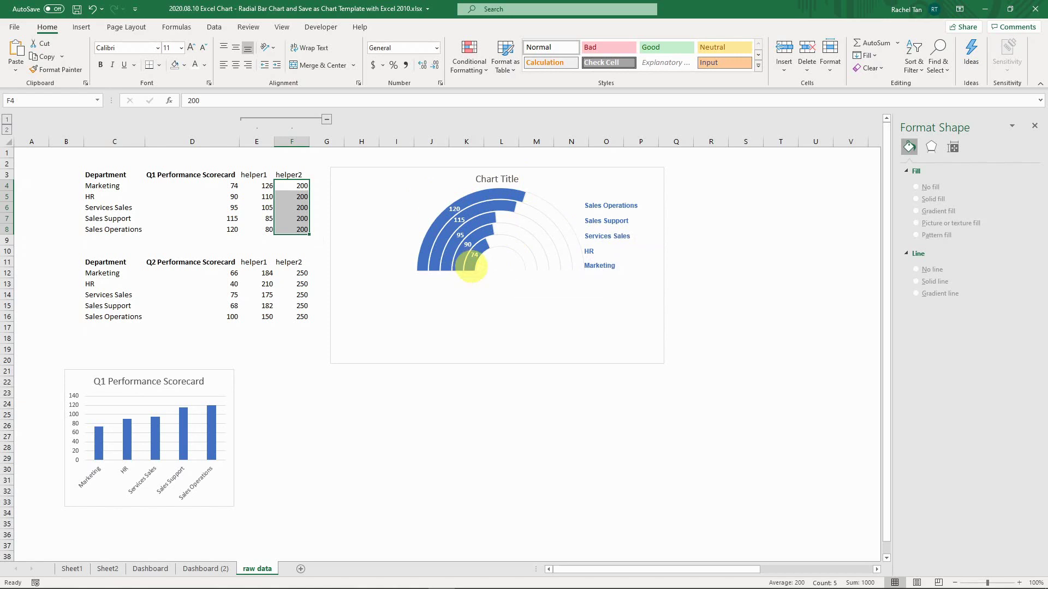
click(517, 179)
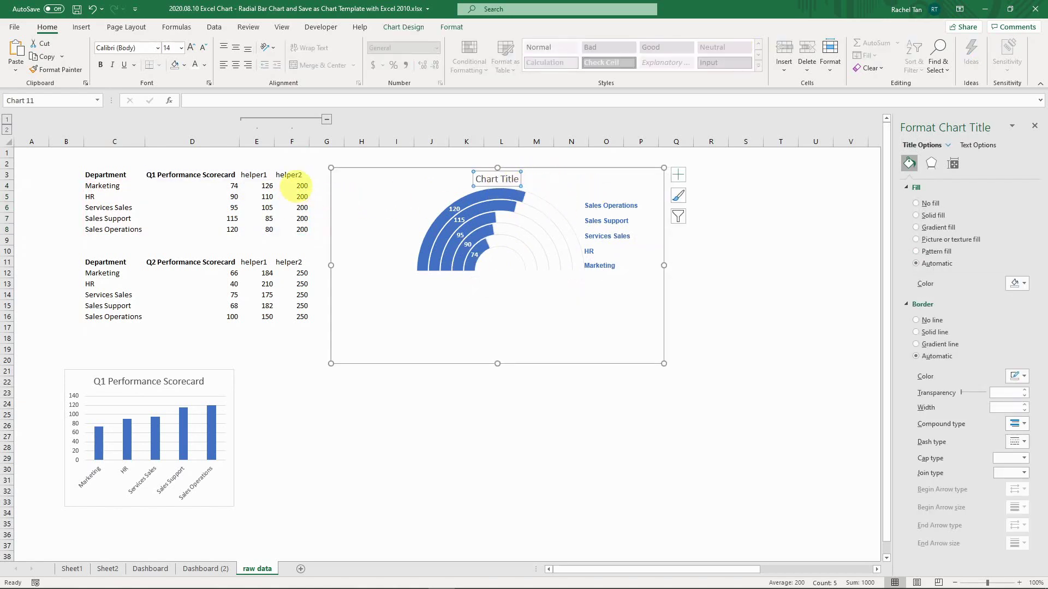
Set all Q1 helper2 values in F4:F8 to 250.
drag(299, 186, 294, 229)
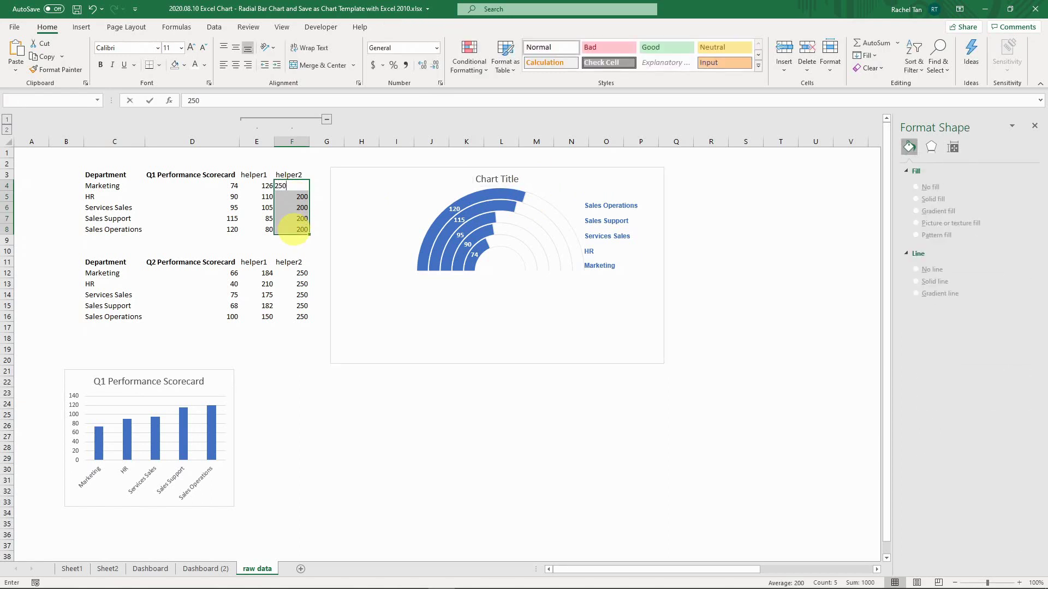
text(250)
key(ctrl+Return)
Move the radial chart's title to the chart's upper-left corner and format it in bold blue Arial.
click(498, 177)
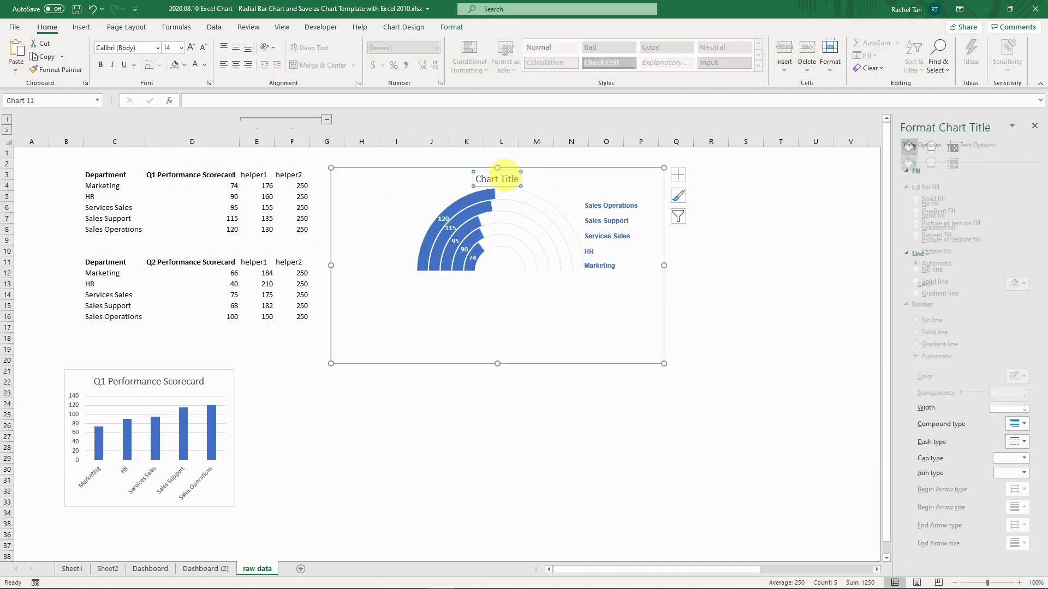
key(ctrl+a)
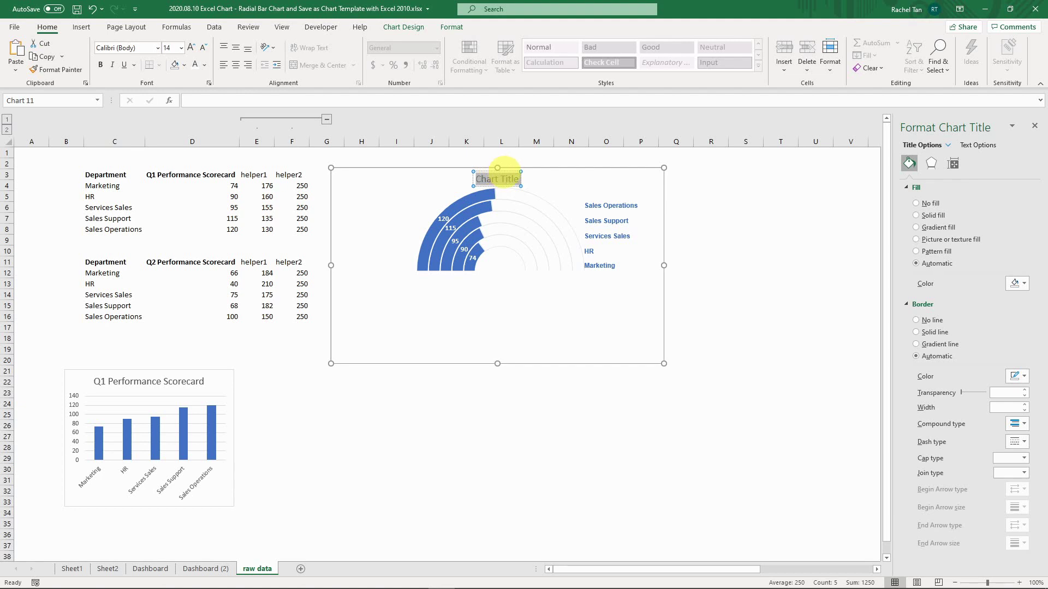
drag(502, 170, 365, 171)
click(355, 180)
key(ctrl+a)
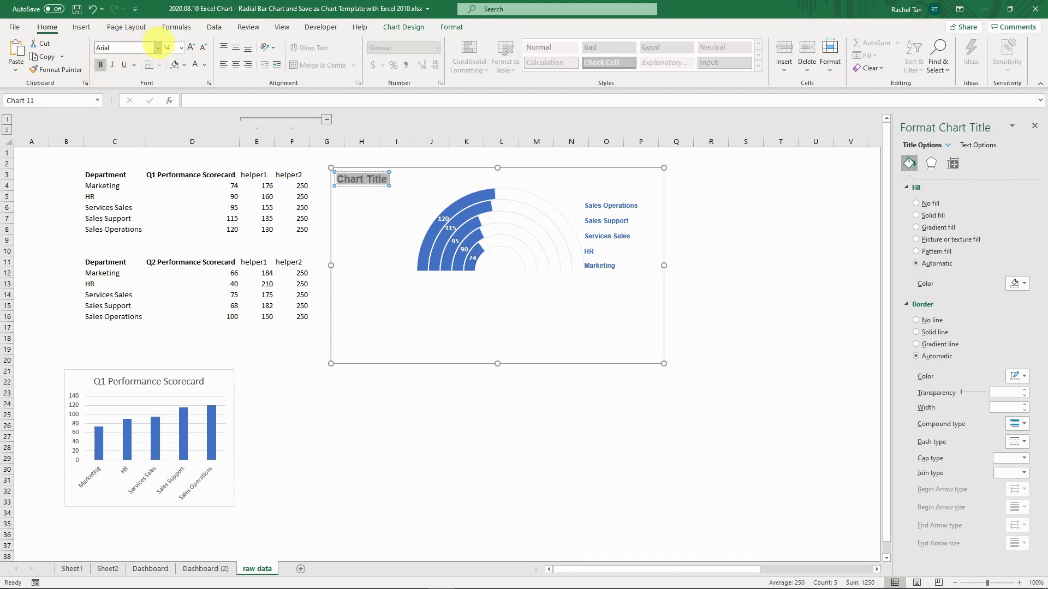
click(205, 64)
click(233, 103)
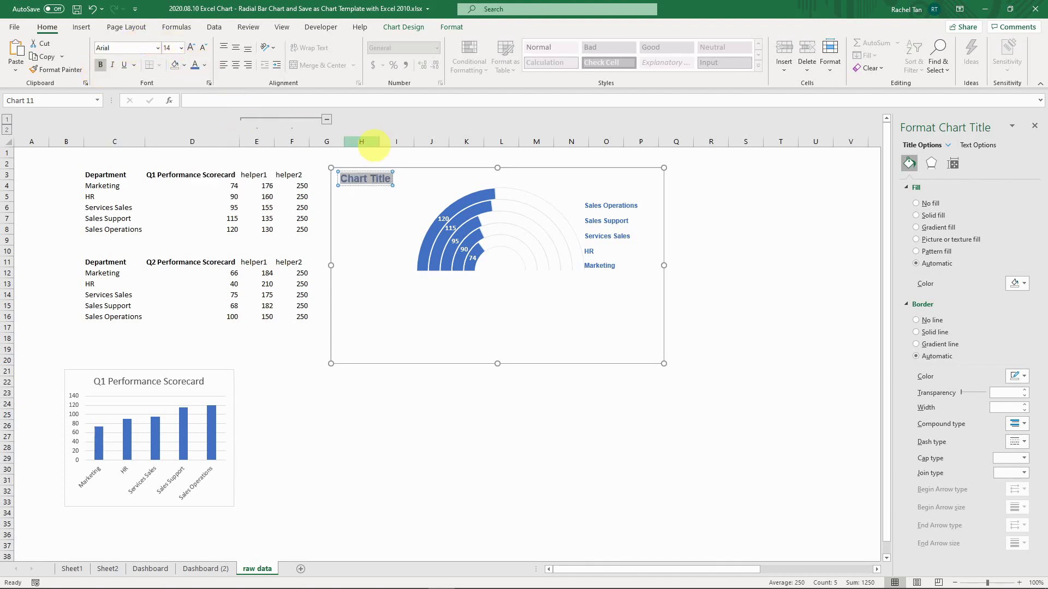
Change the radial chart's title text to "Q1 Performance Scorecard".
text(Q1 Perfor)
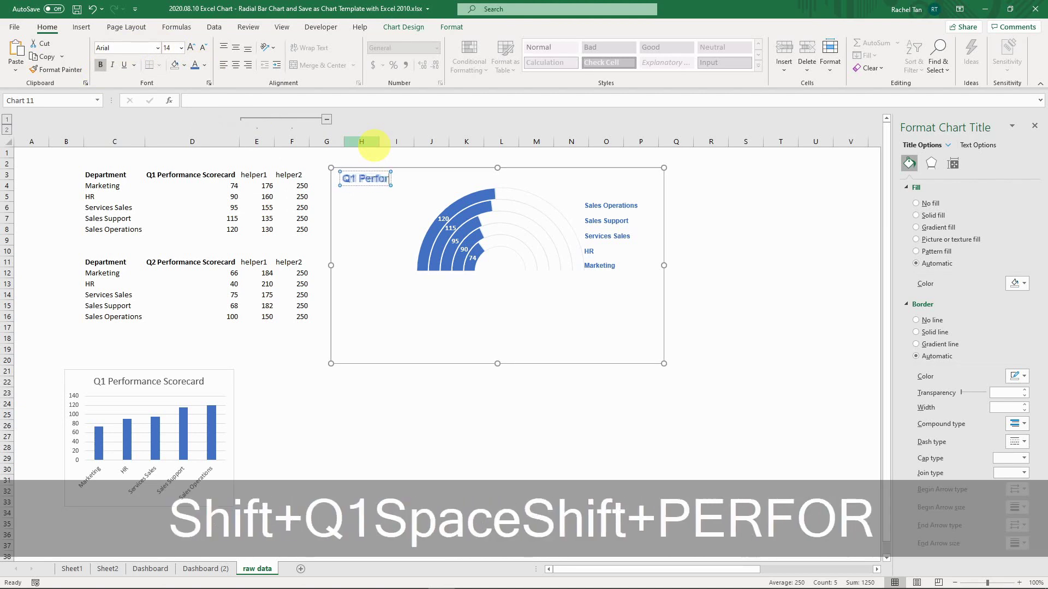
text(mance Scorecard)
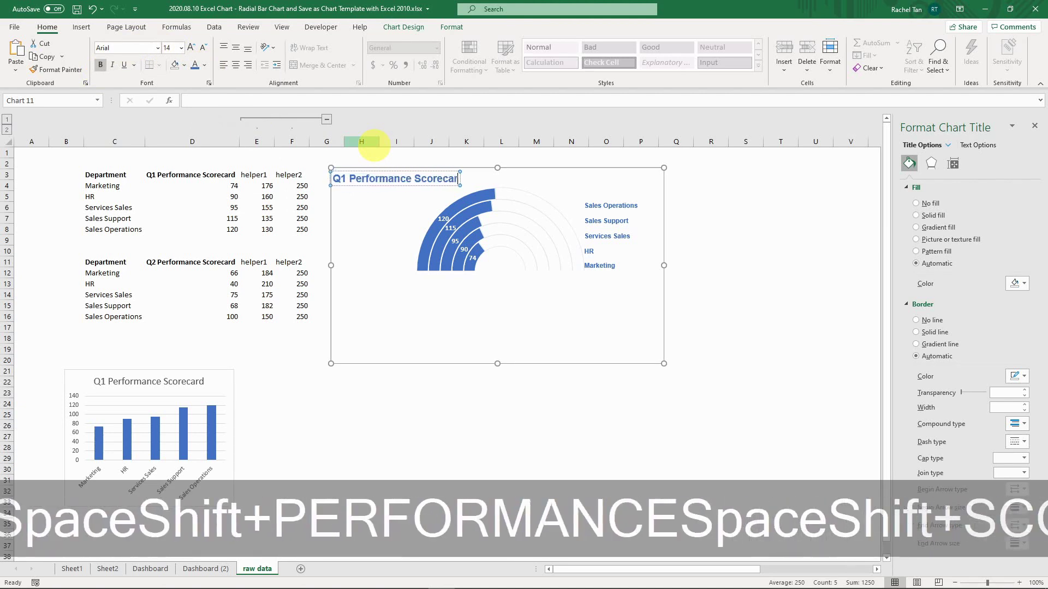
click(633, 188)
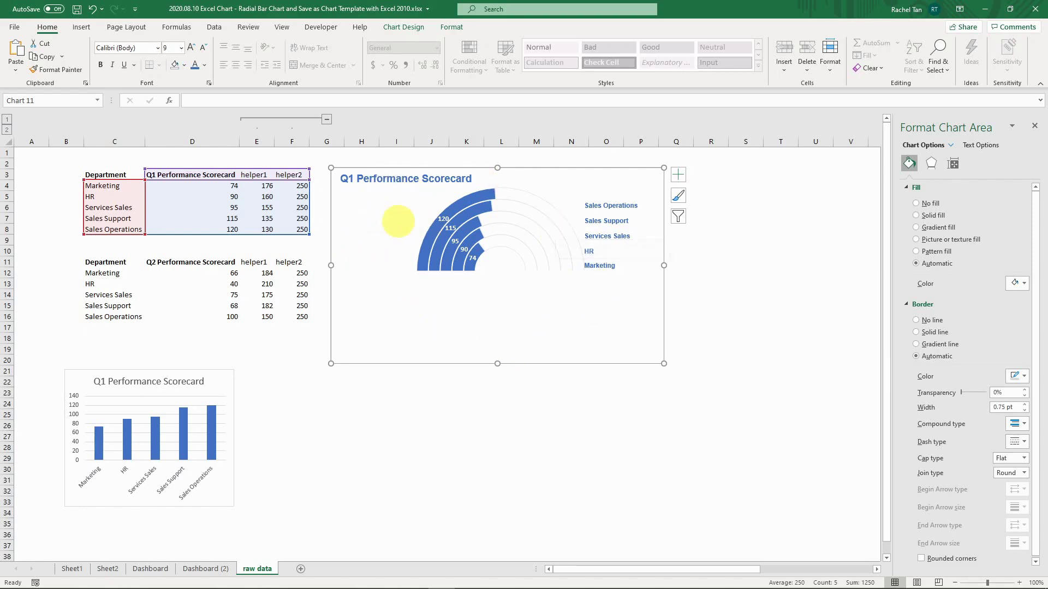
Save the Q1 radial chart as a chart template named "Radial Bar Chart - Half Circle.crtx".
right_click(398, 220)
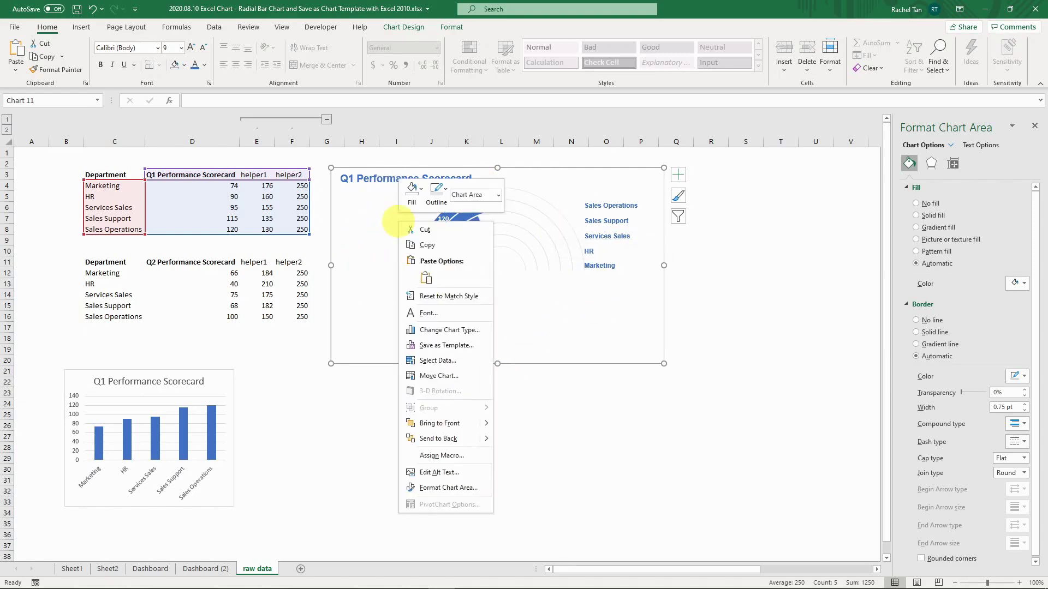
click(436, 346)
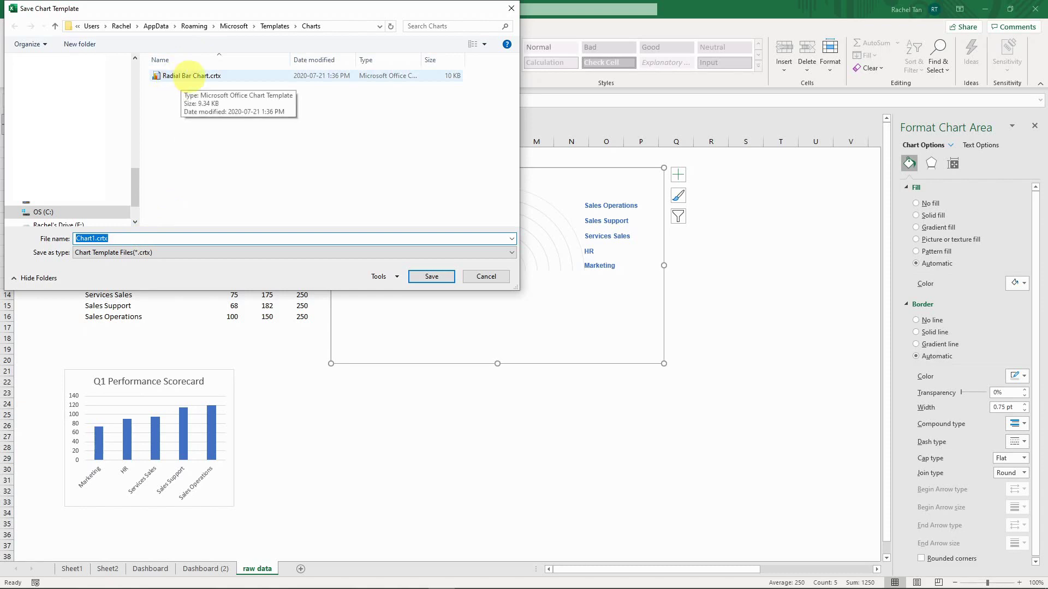
click(187, 75)
click(121, 238)
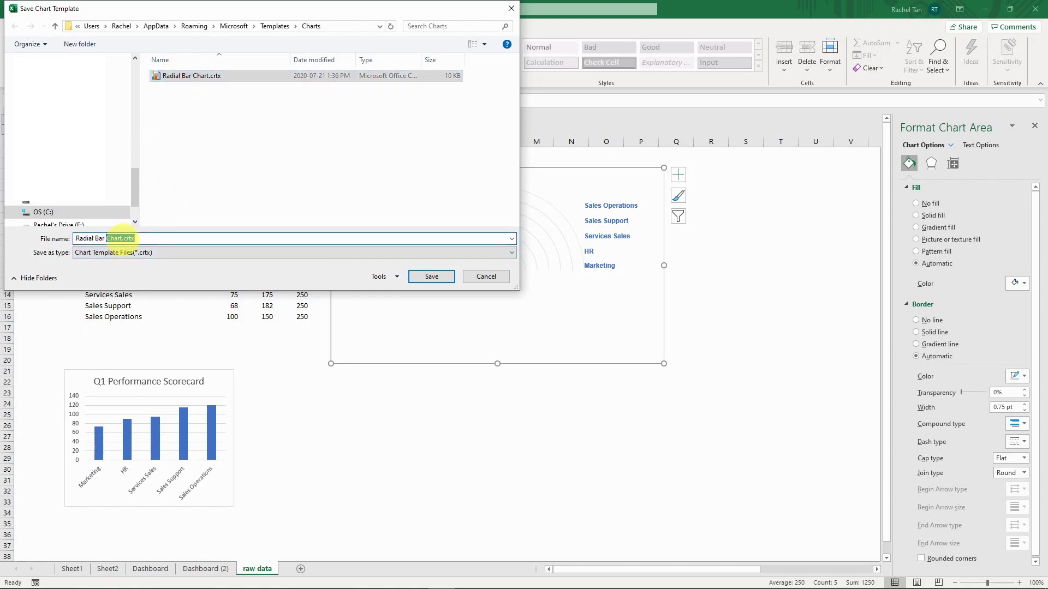
text(- Hal)
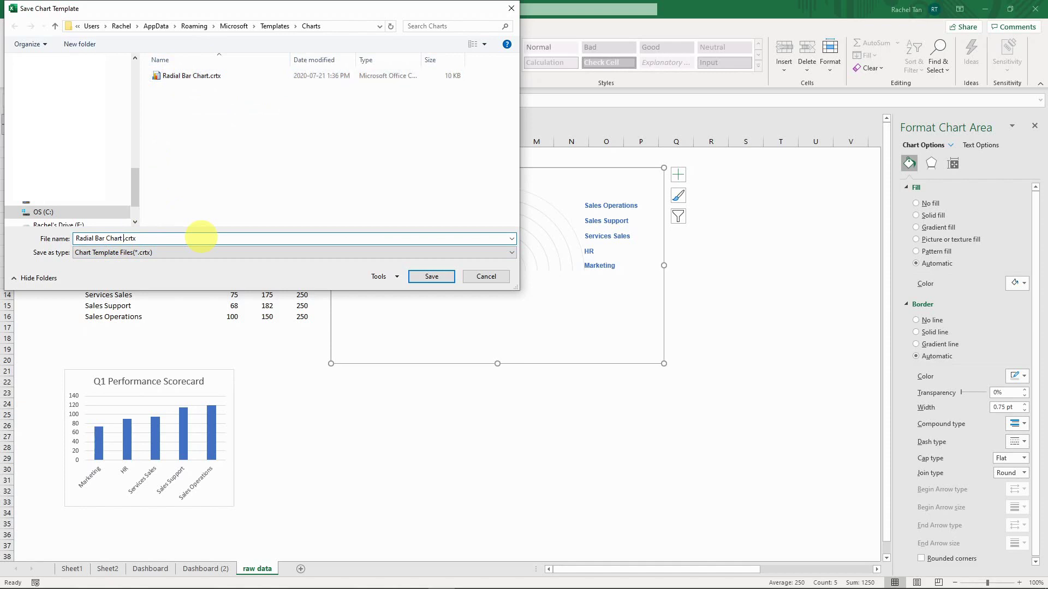
text(f Circ)
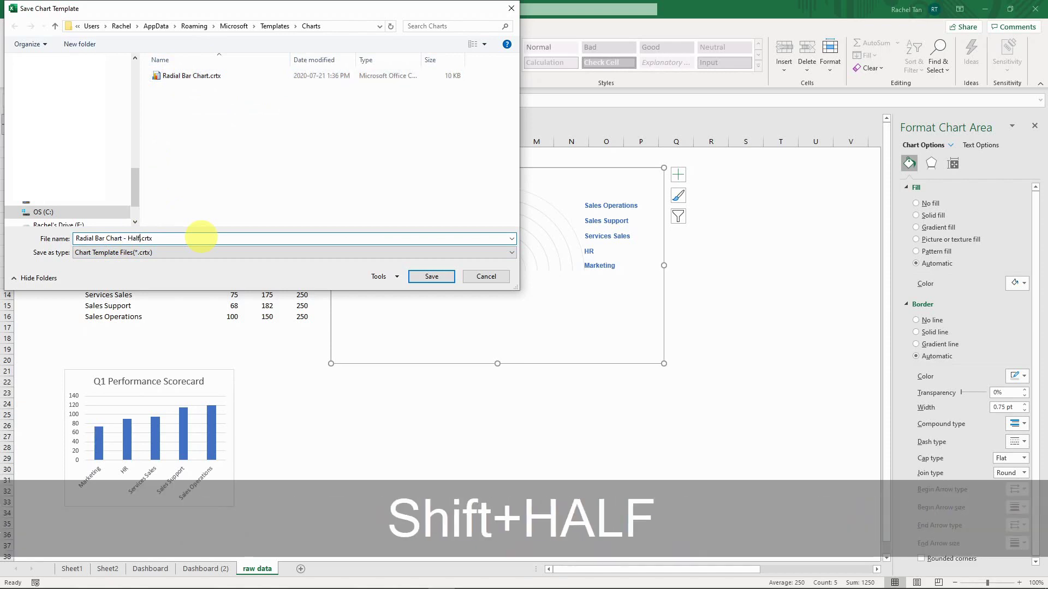
text(le)
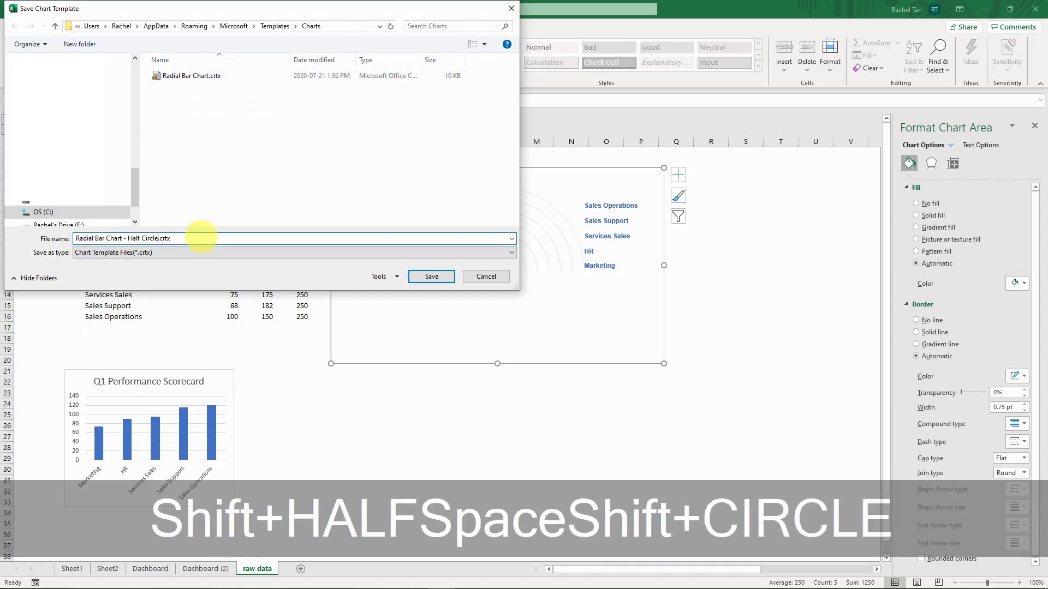
click(432, 277)
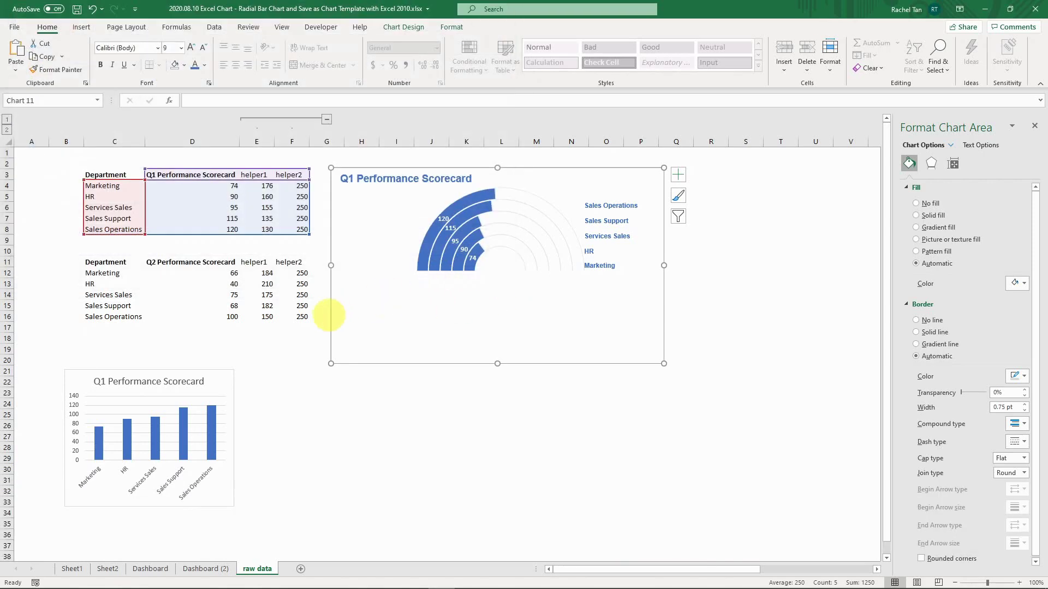
Shrink the Q1 radial chart from its lower-left corner so it ends at about row 16.
click(315, 349)
click(375, 324)
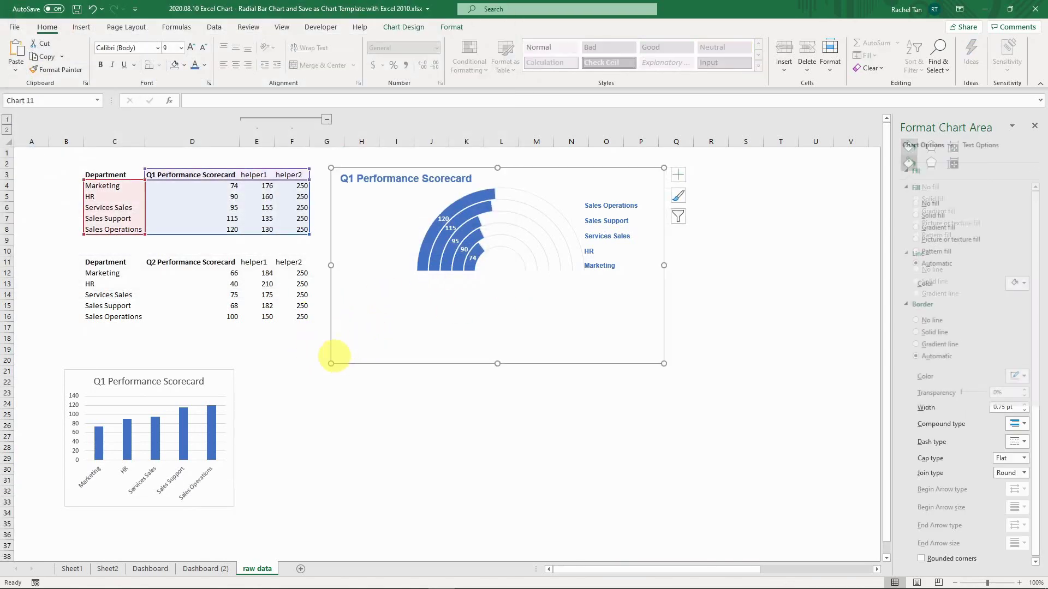
drag(331, 364, 333, 340)
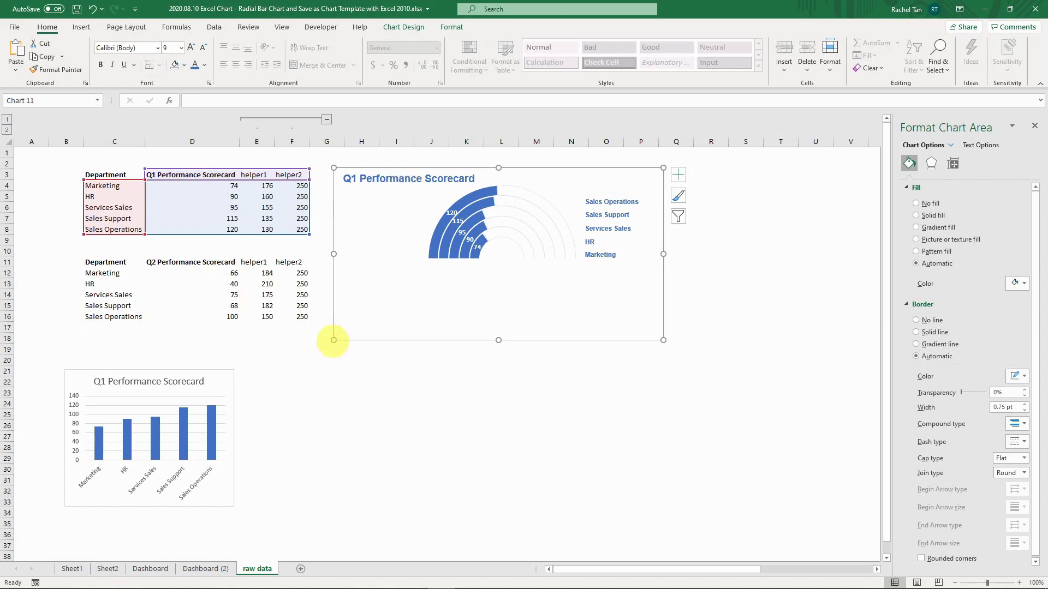
drag(333, 340, 339, 318)
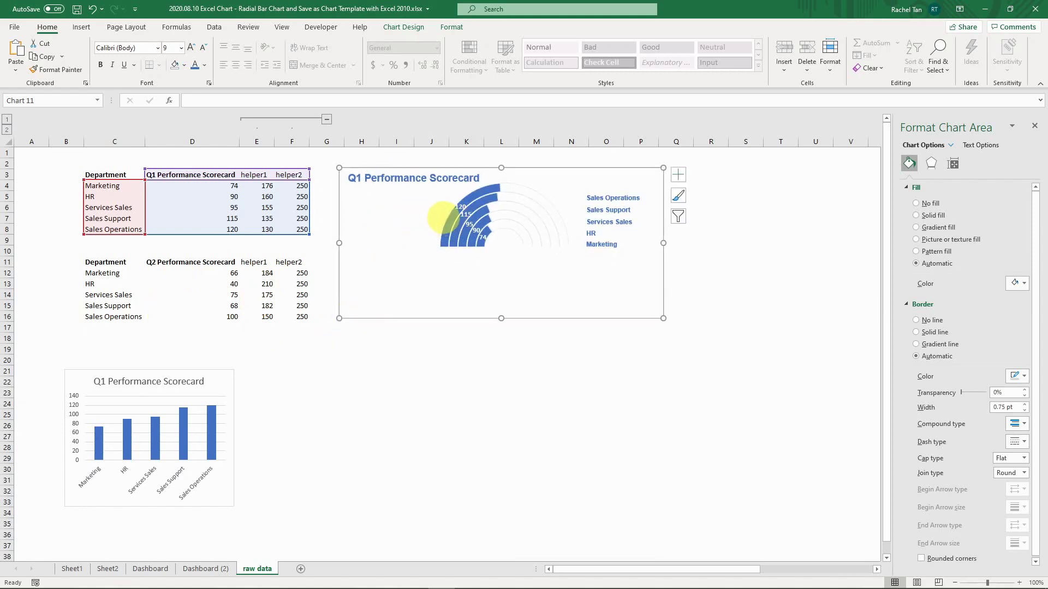
Shift the Q1 chart's plot area to the left, away from the department labels.
click(442, 217)
drag(439, 312, 416, 312)
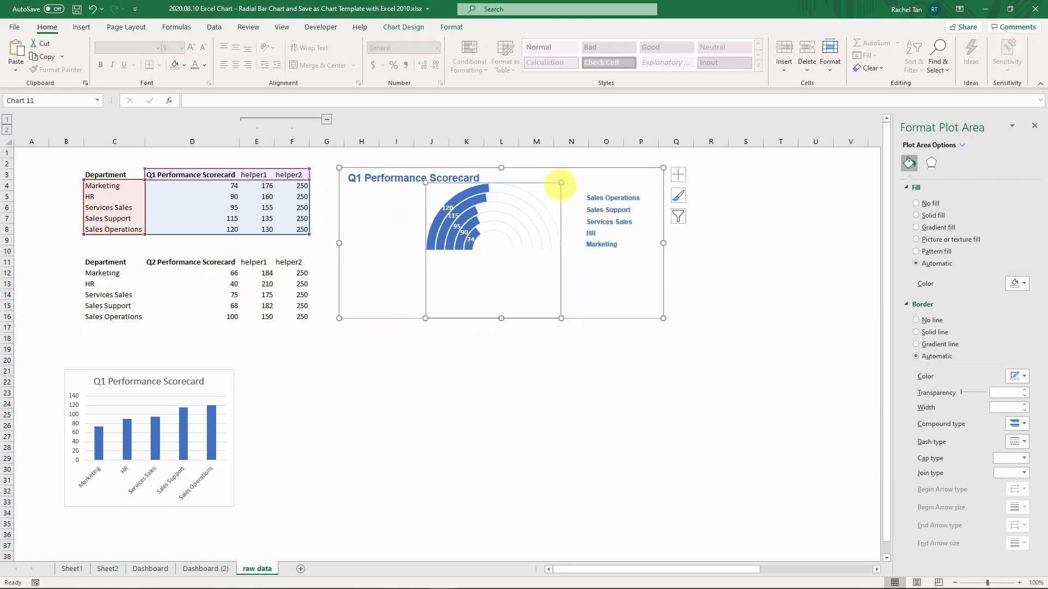
drag(561, 182, 562, 184)
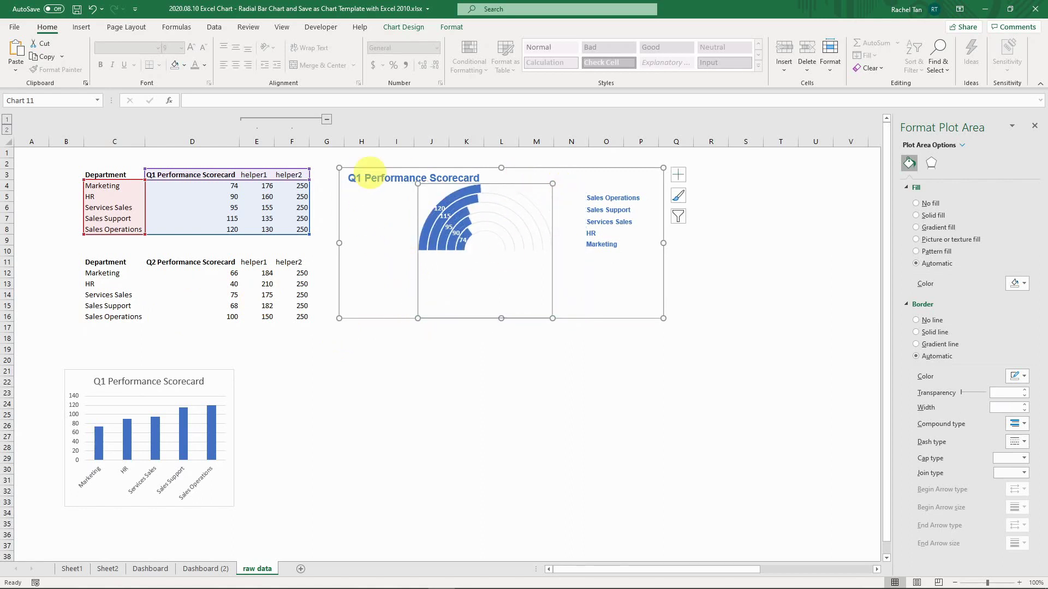
Duplicate the Q1 radial chart below the original at about row 18 and retitle the copy "Q2 Performance Scorecard".
click(371, 171)
key(ctrl+c)
click(330, 349)
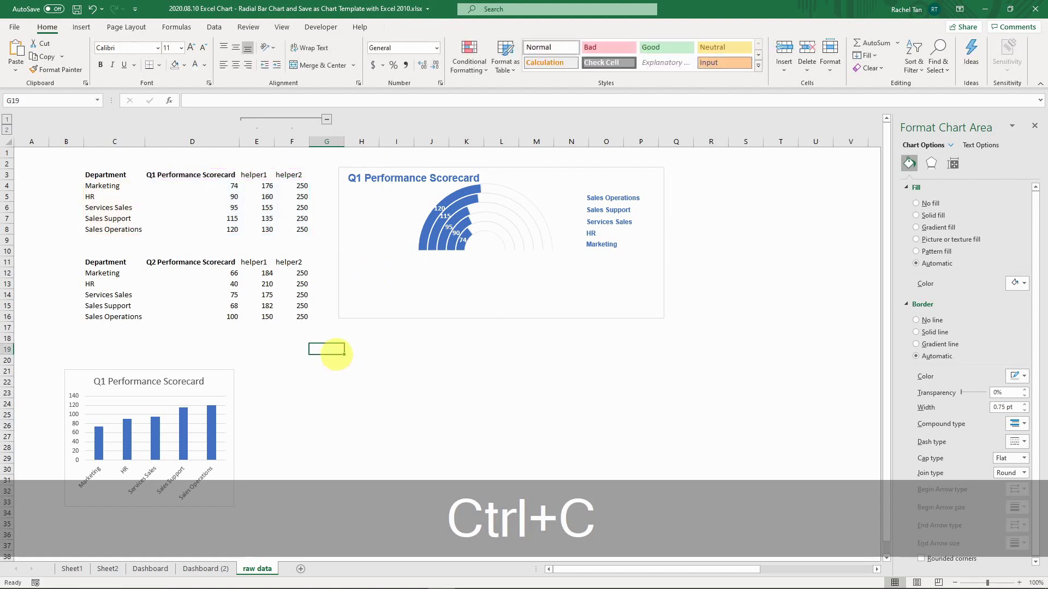
key(ctrl+v)
drag(339, 353, 367, 350)
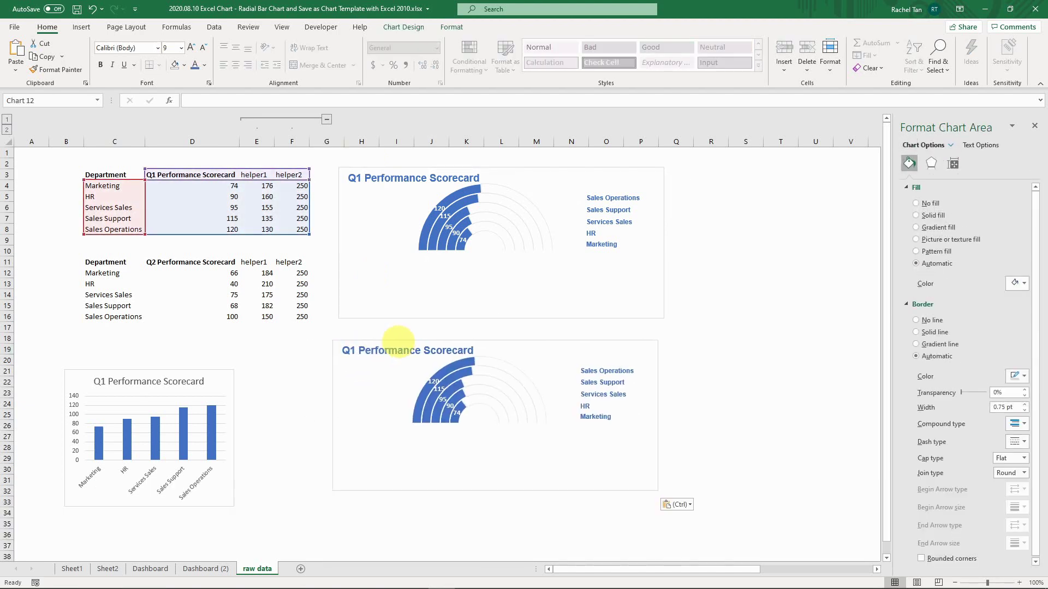
click(366, 351)
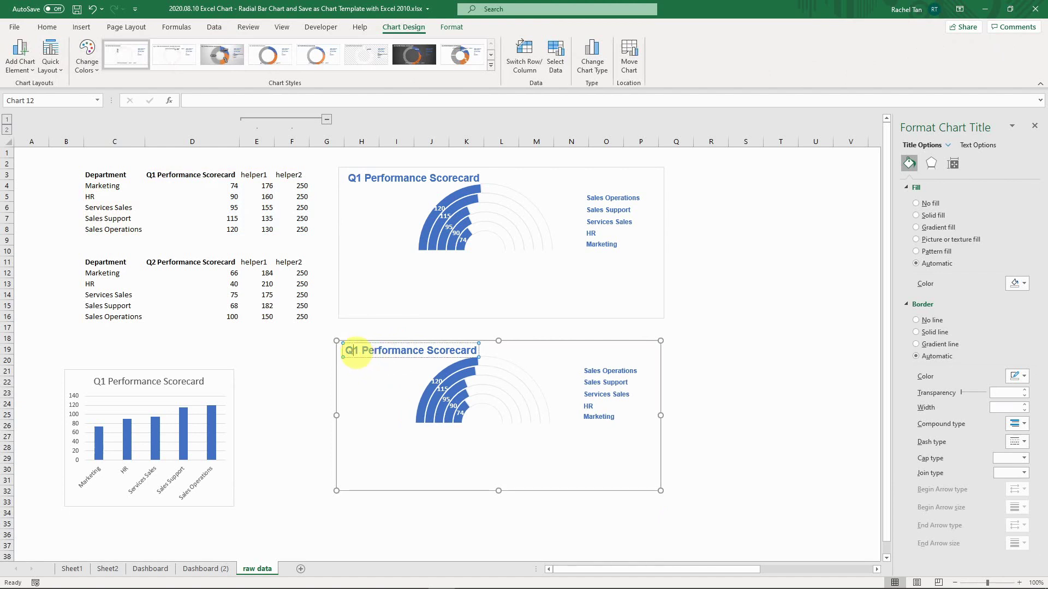
click(370, 404)
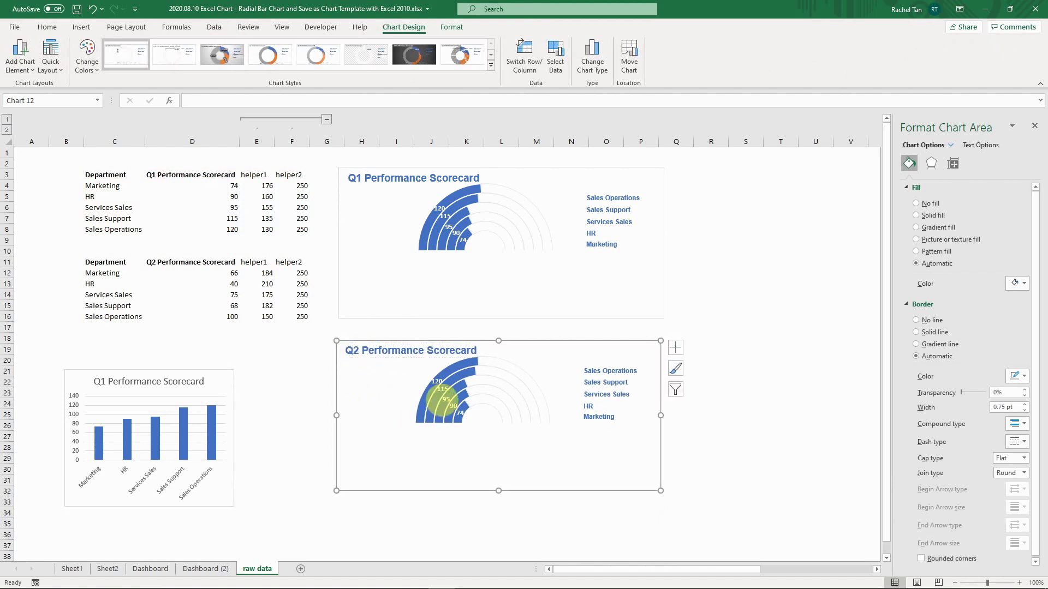
Shift the copied chart's data range to the Q2 rows 12 to 16 and apply the "Radial Bar Chart - Half Circle" template.
click(499, 418)
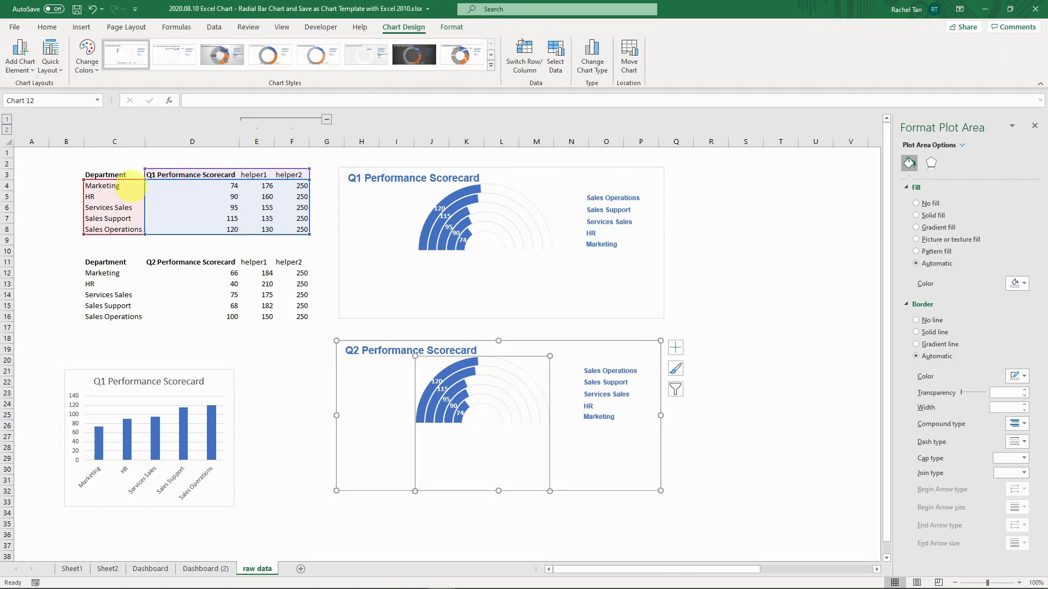
drag(151, 235, 153, 318)
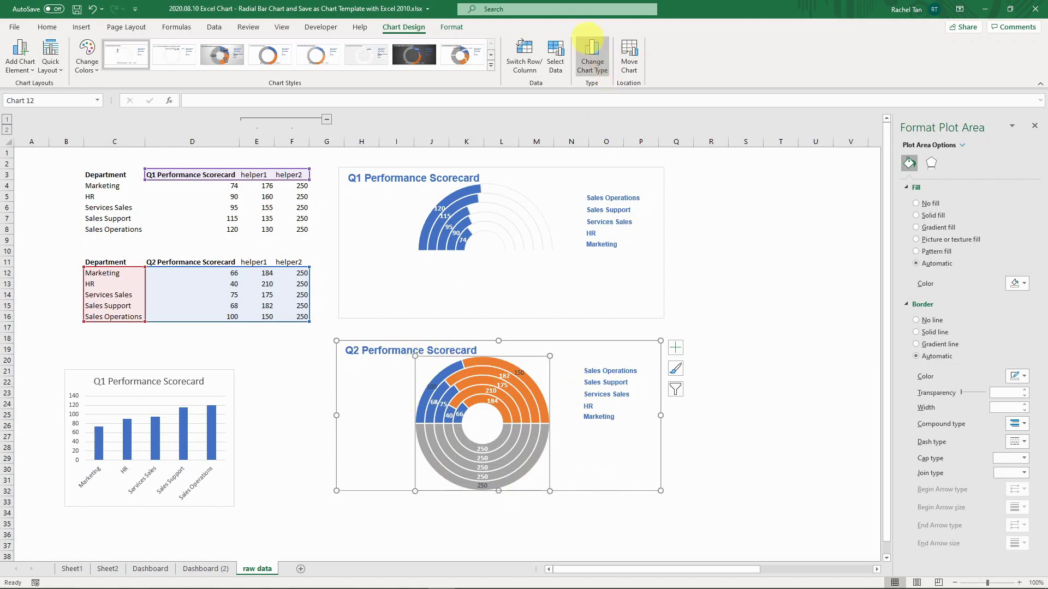
click(592, 57)
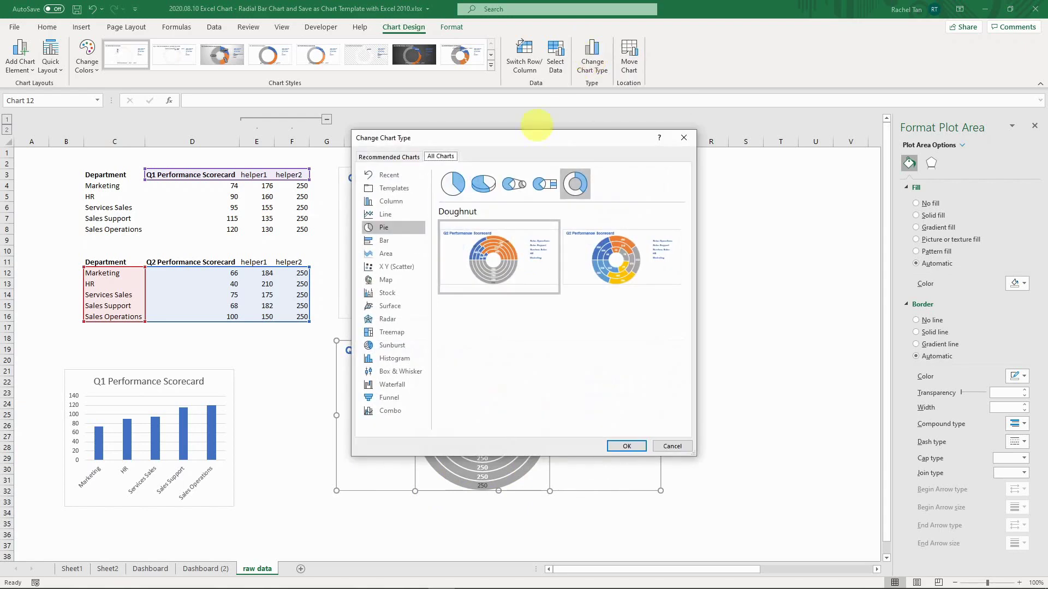
click(393, 189)
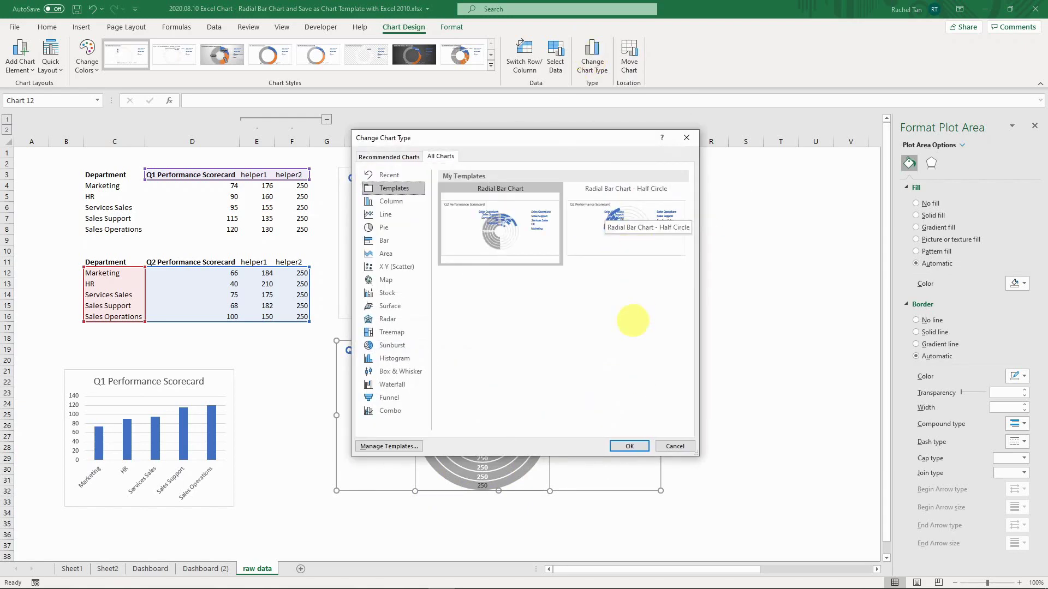
click(644, 235)
click(628, 446)
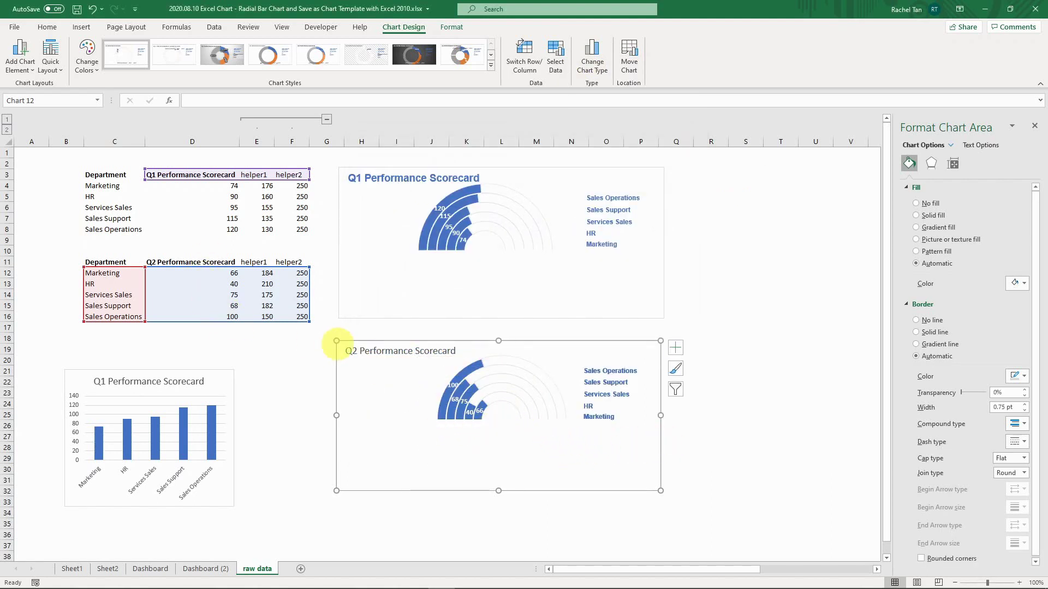
Format the "Q2 Performance Scorecard" chart title in bold blue Arial.
click(367, 351)
click(386, 351)
key(ctrl+a)
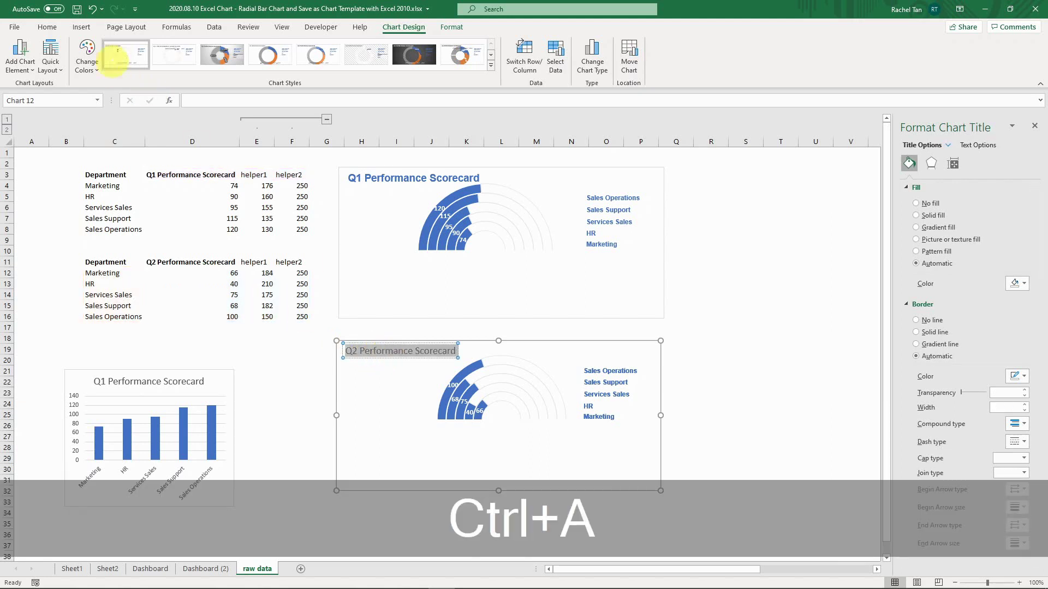
click(47, 26)
click(131, 47)
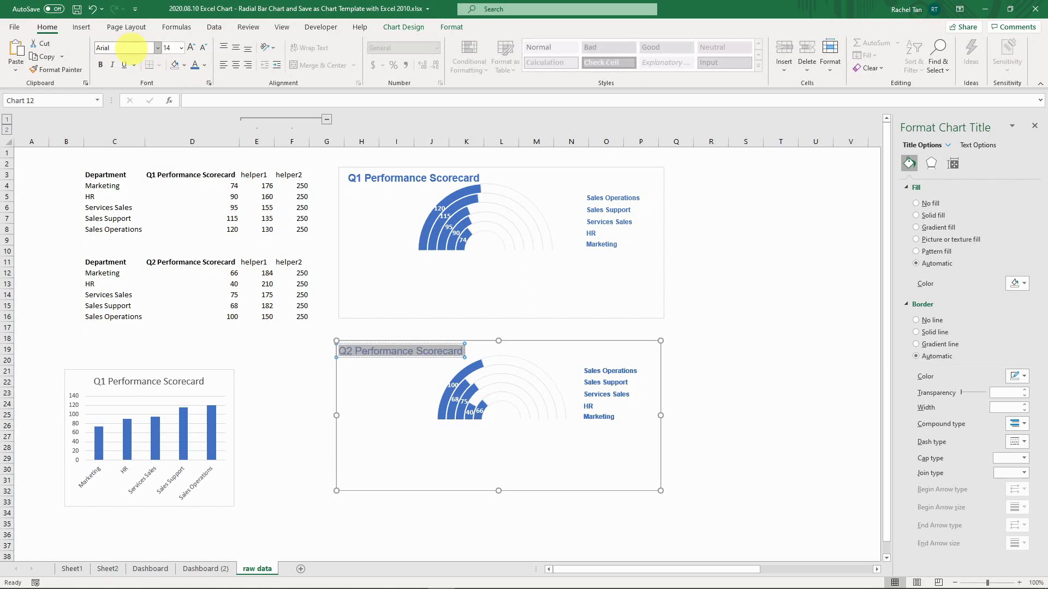
click(100, 64)
click(676, 383)
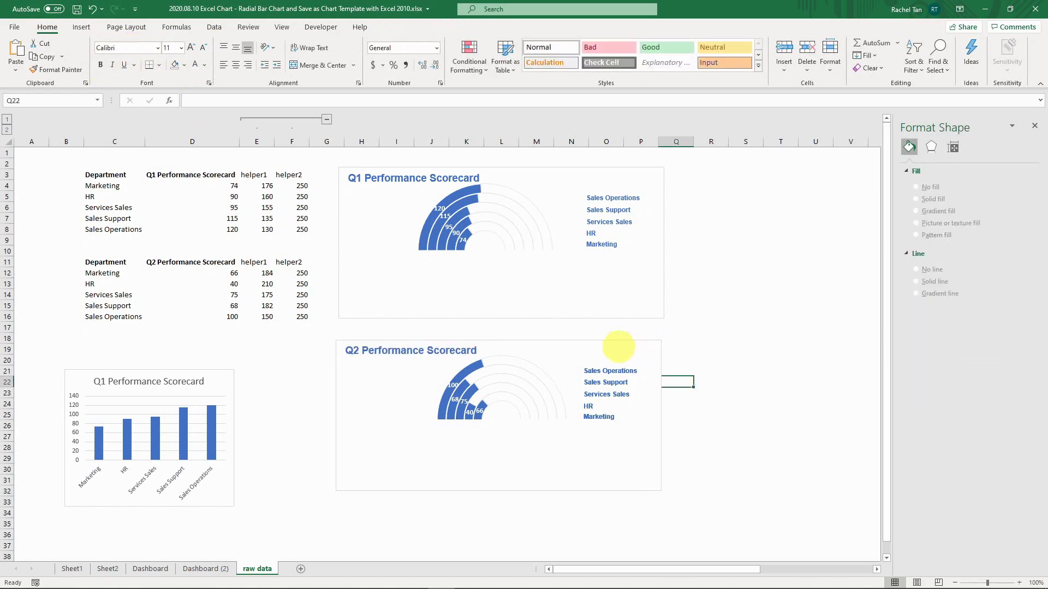
Copy the Q1 and Q2 radial charts from the raw data sheet onto the Dashboard (2) sheet, placing them over the existing radial charts.
click(606, 345)
shift+click(539, 286)
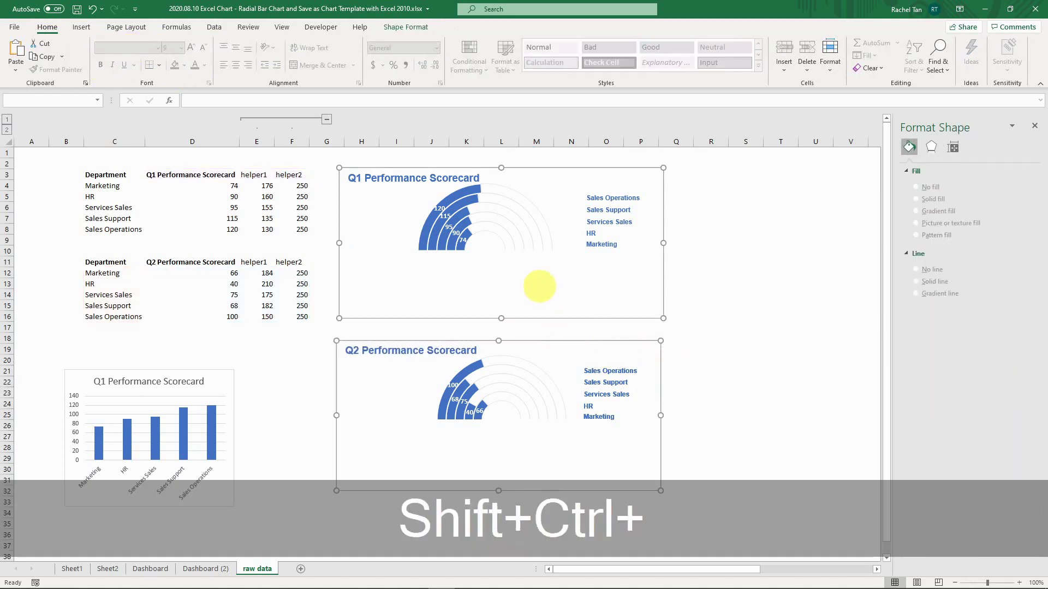
key(ctrl+shift+c)
click(713, 381)
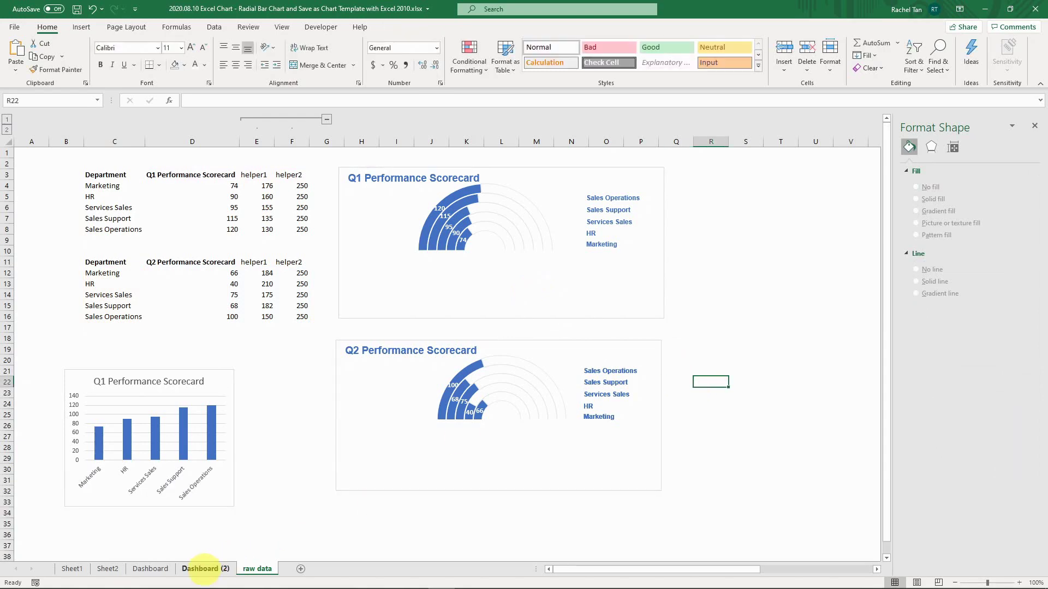
click(200, 569)
click(382, 303)
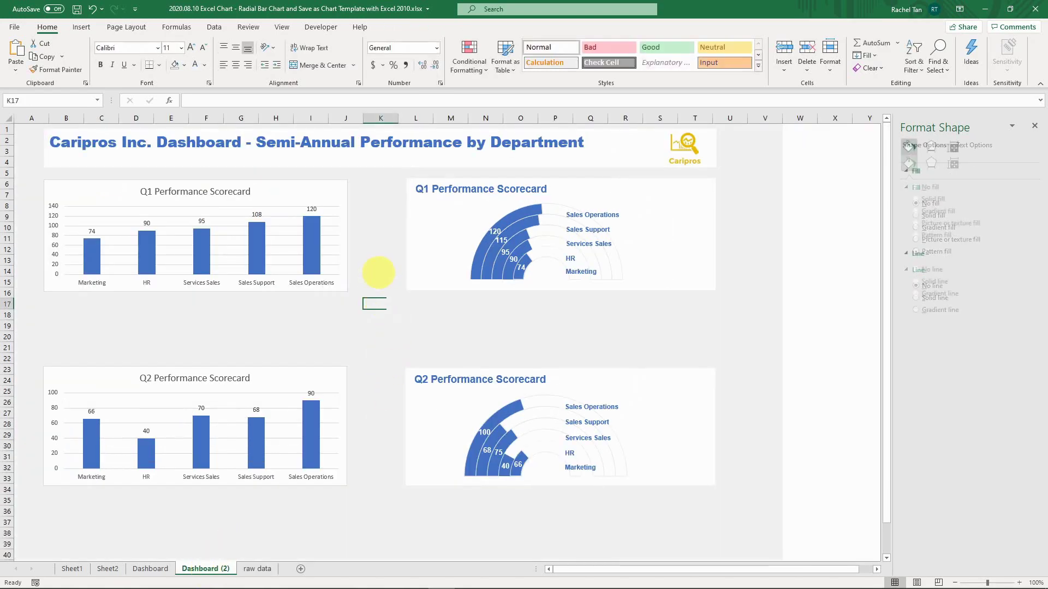
click(382, 270)
key(ctrl+v)
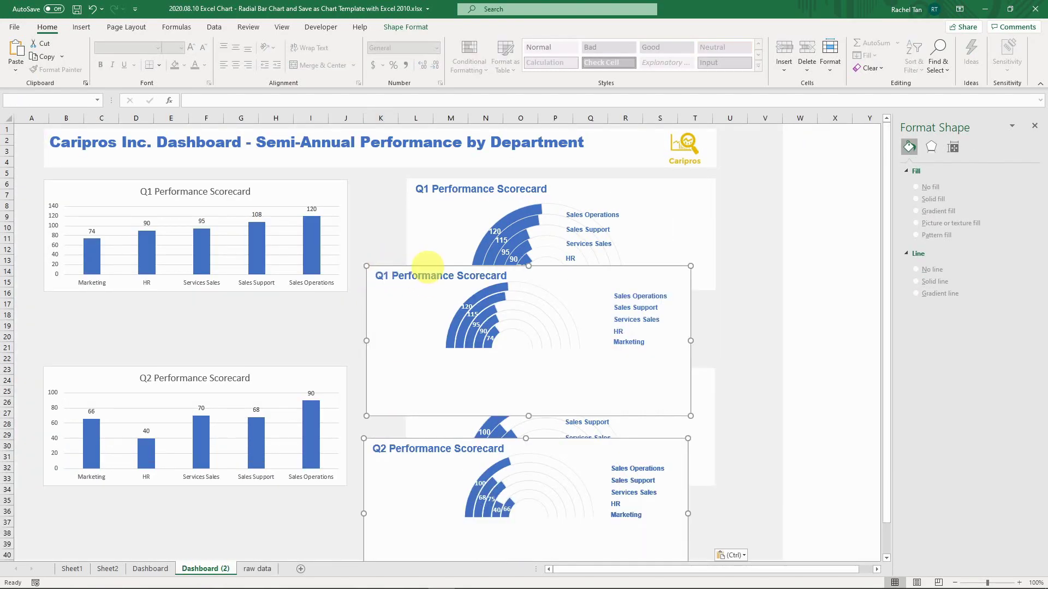
drag(427, 267, 453, 179)
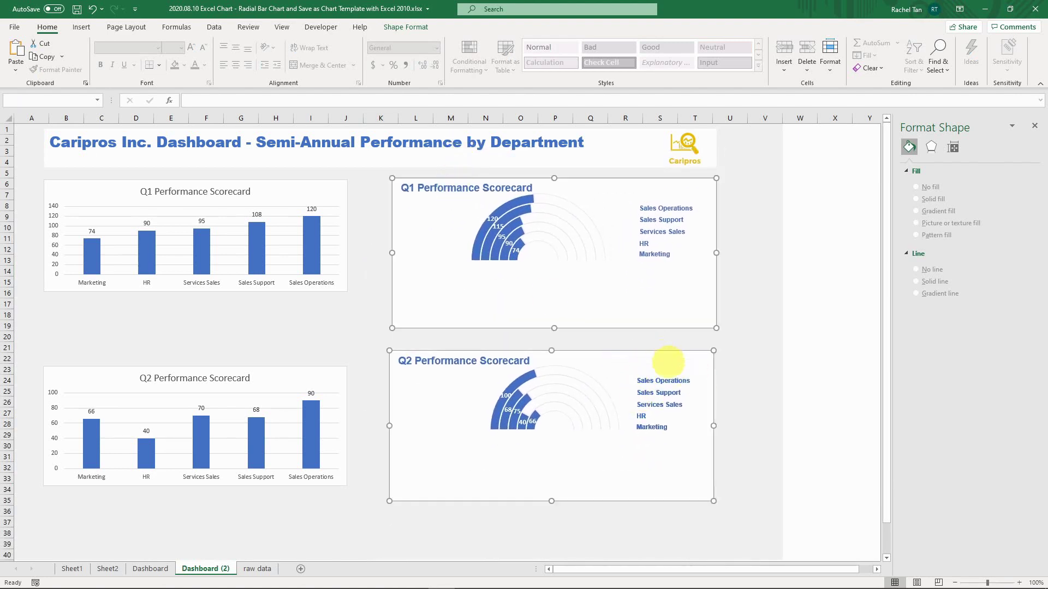
click(756, 499)
Enlarge the pasted Q2 radial chart slightly and shift its plot area a little to the right.
click(538, 485)
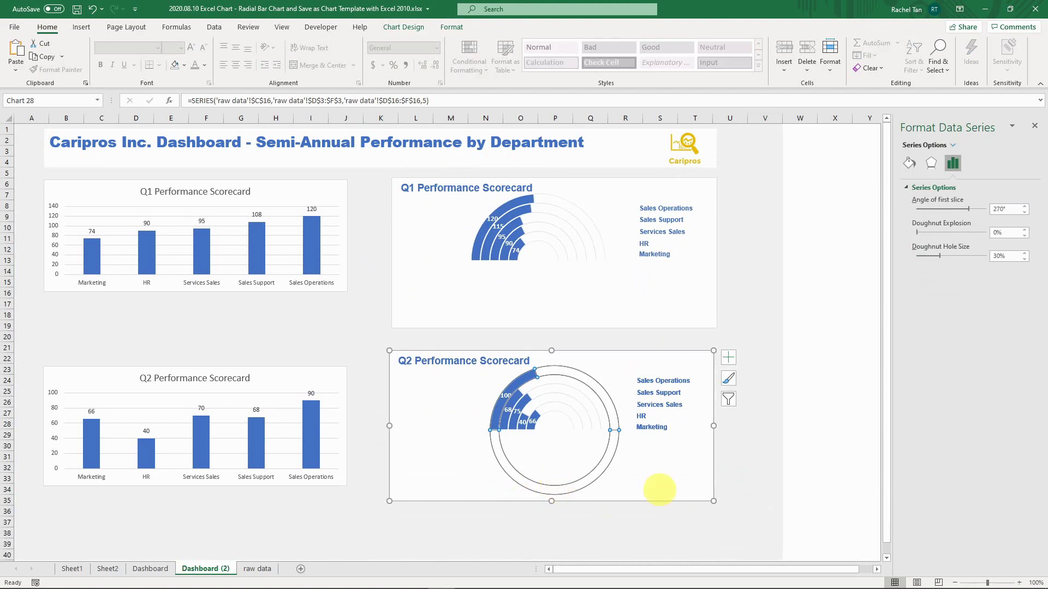
click(659, 489)
drag(713, 501, 717, 510)
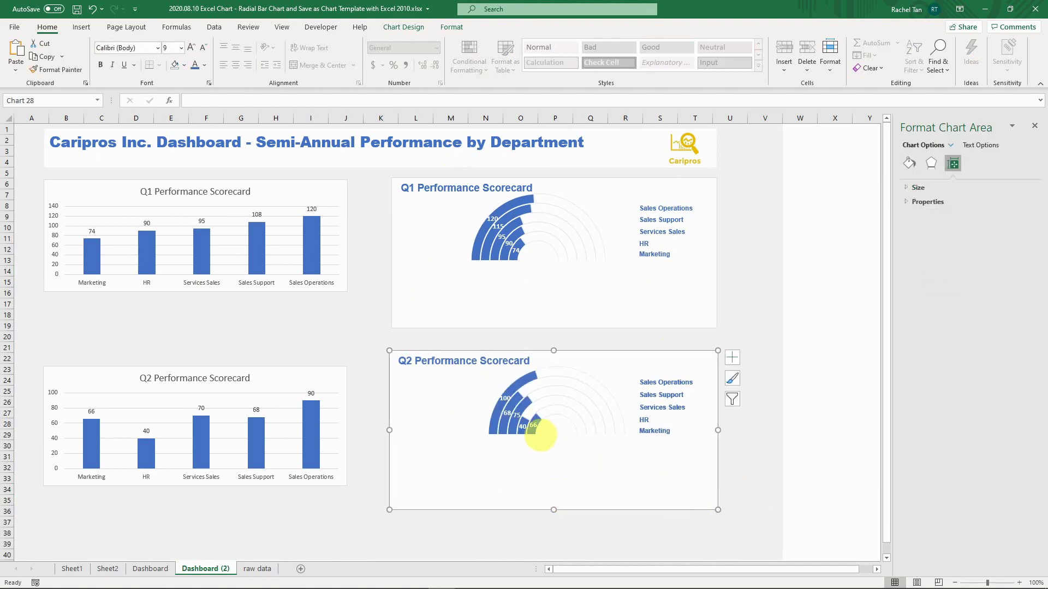
click(541, 435)
drag(552, 366, 552, 376)
Move one set of department labels in the Q2 chart next to its arcs and delete the duplicate set.
click(652, 378)
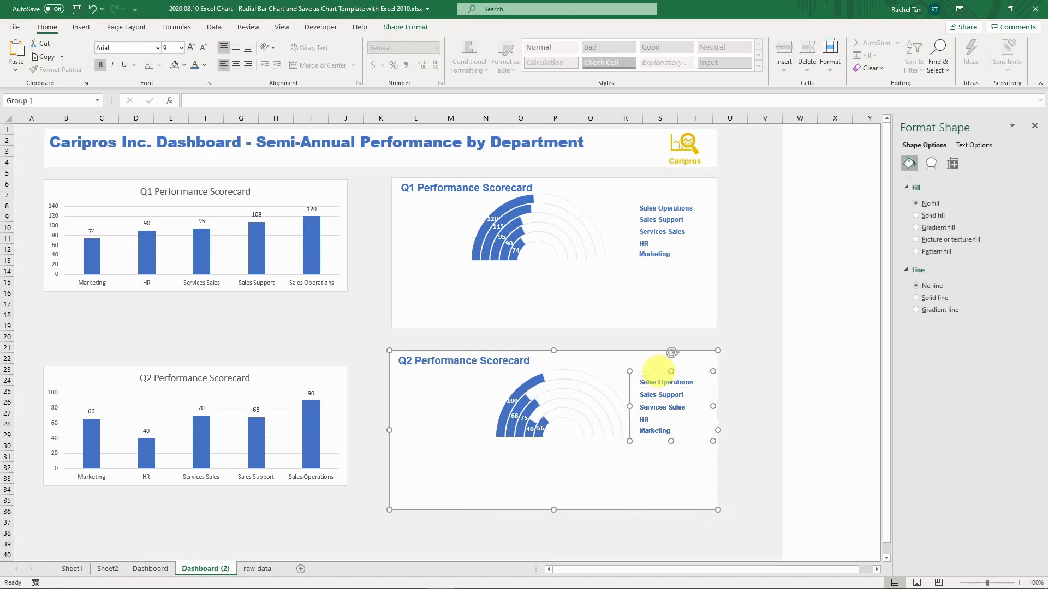
drag(656, 369, 591, 367)
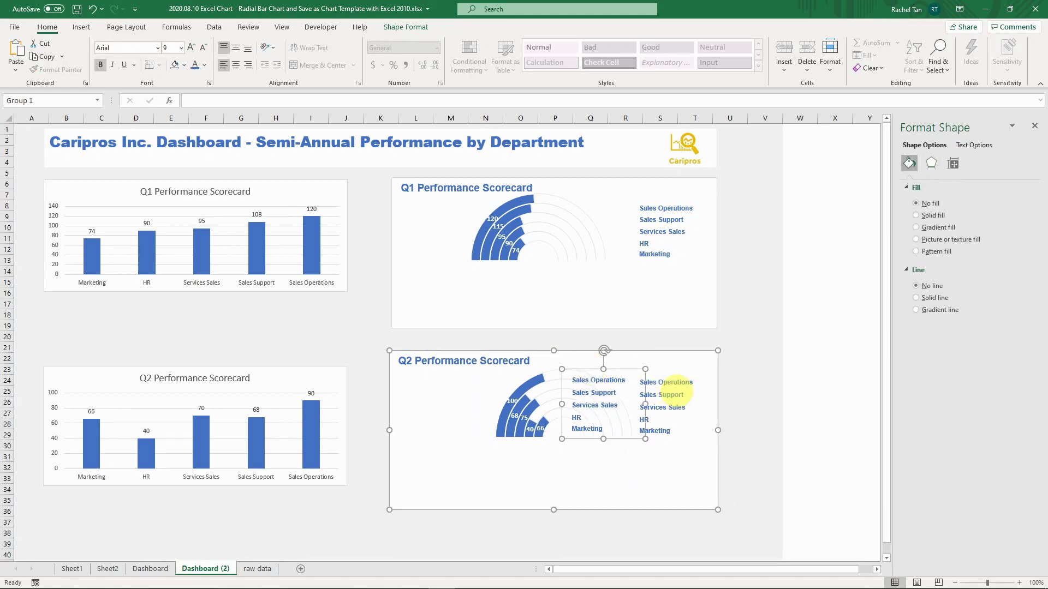
click(671, 376)
key(Delete)
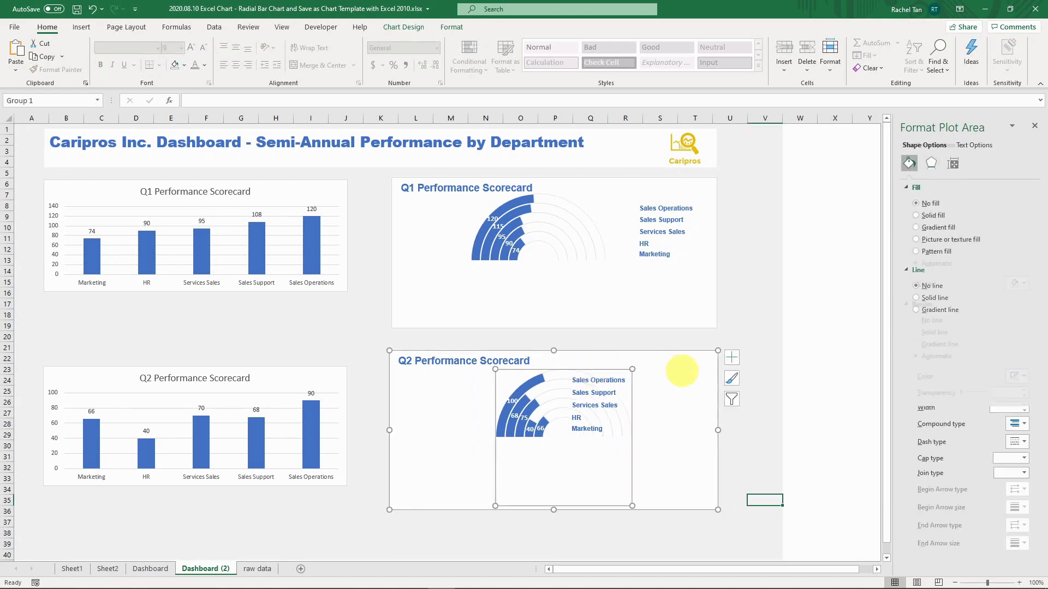
click(738, 435)
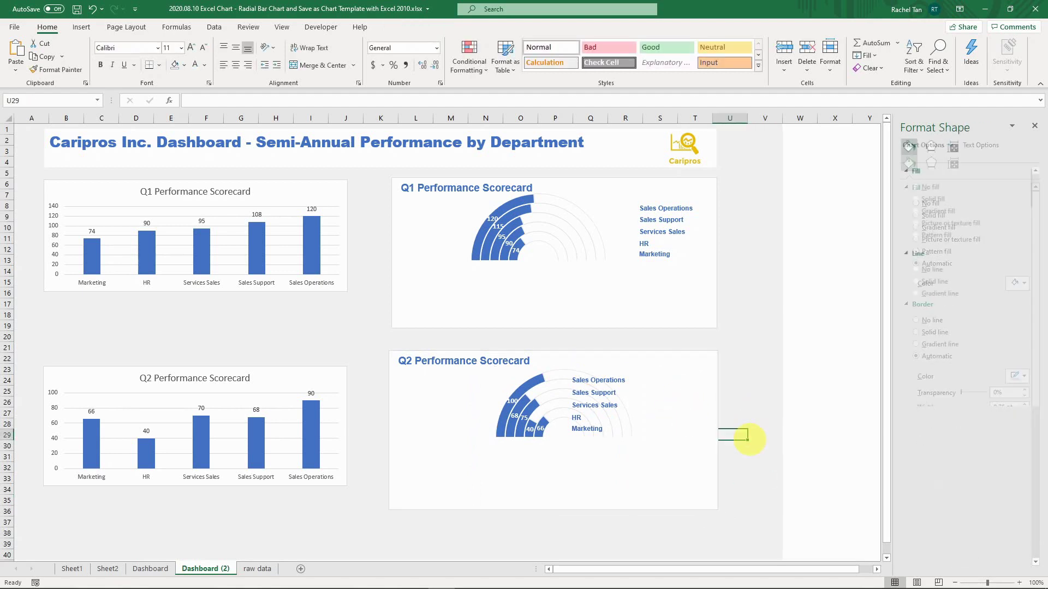
Remove the chart area border from both pasted radial charts by setting it to No line.
click(540, 300)
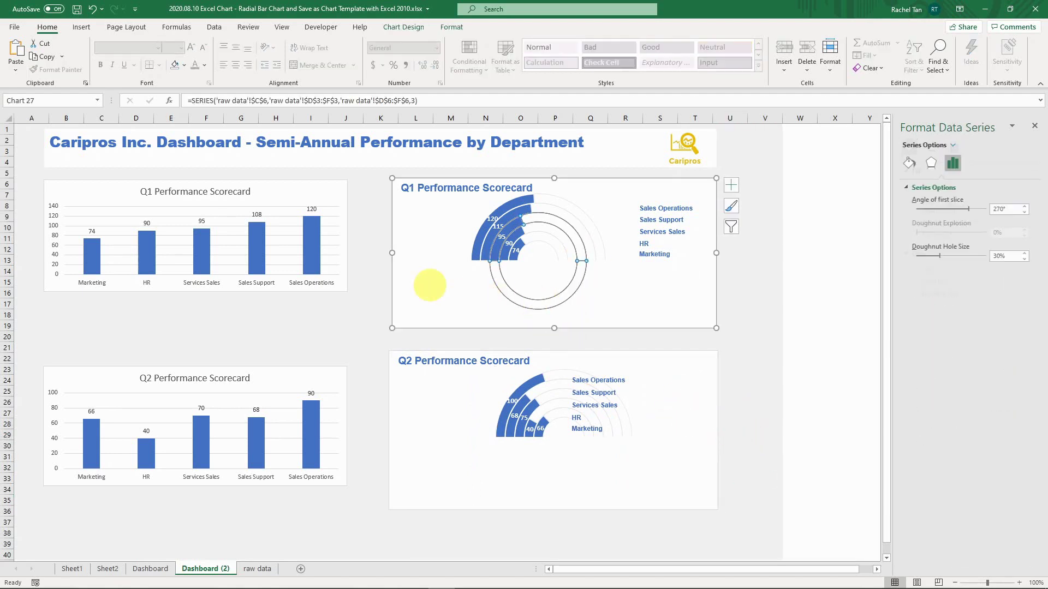
right_click(435, 298)
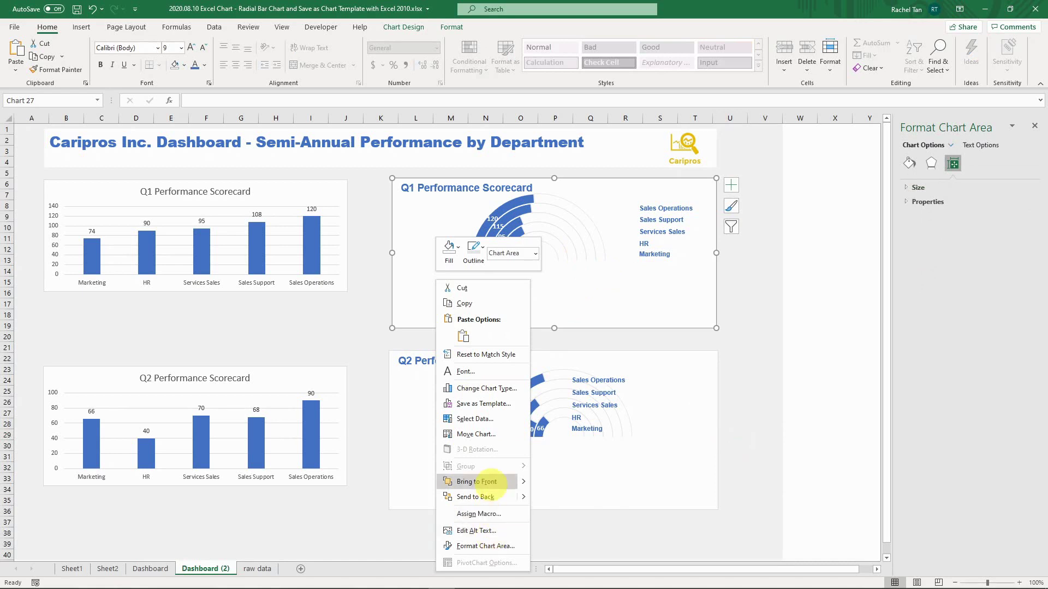
click(485, 546)
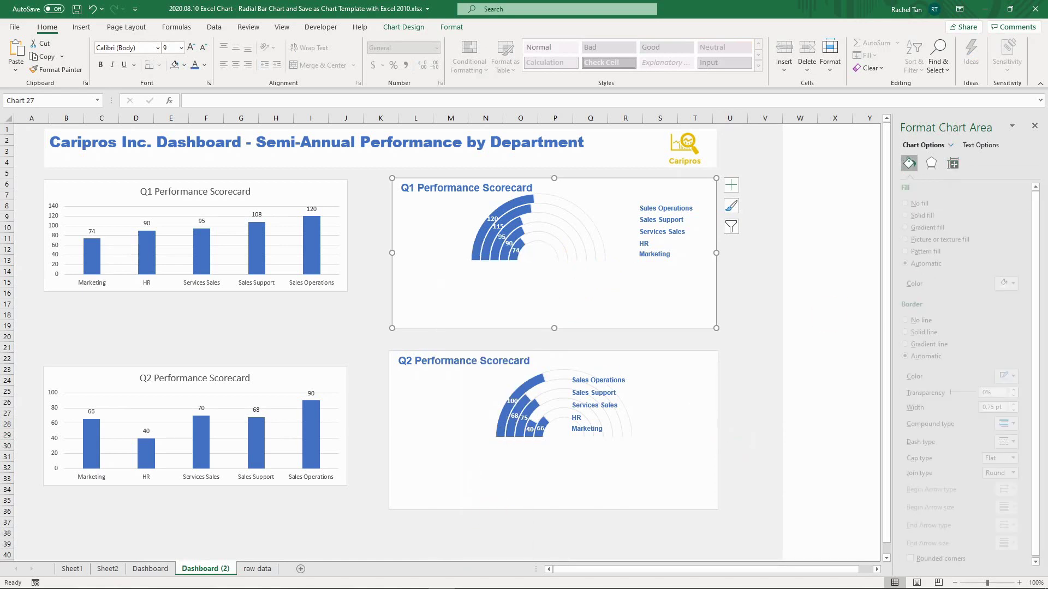
click(679, 417)
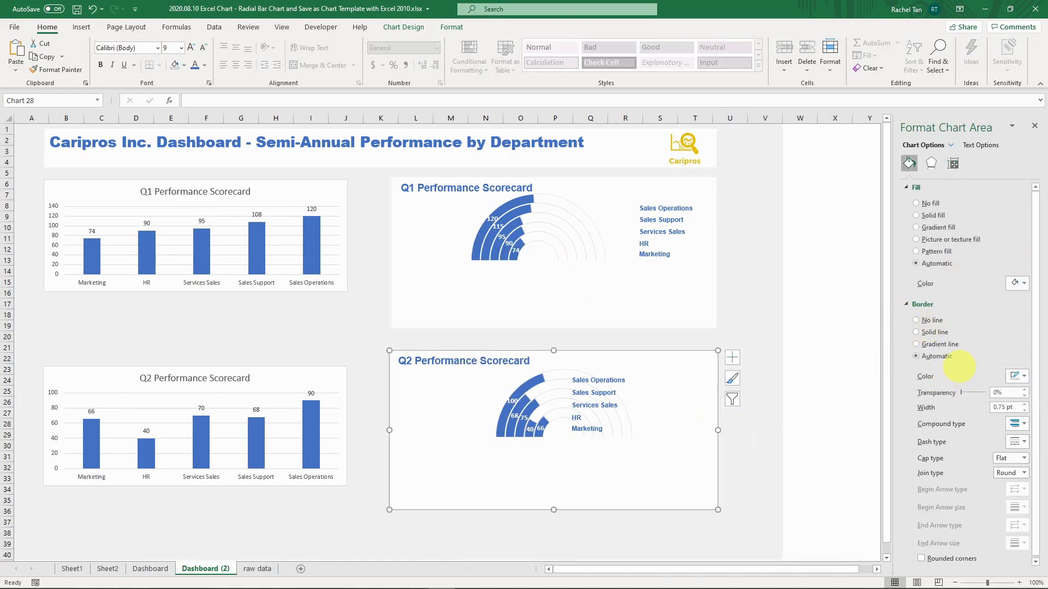
click(934, 320)
click(764, 314)
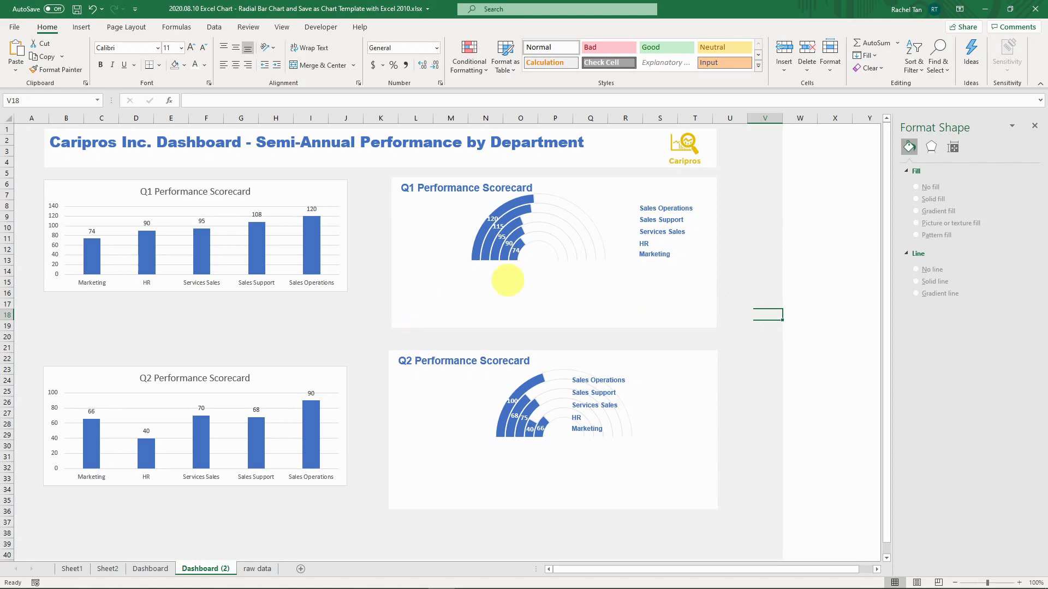
click(538, 264)
click(538, 261)
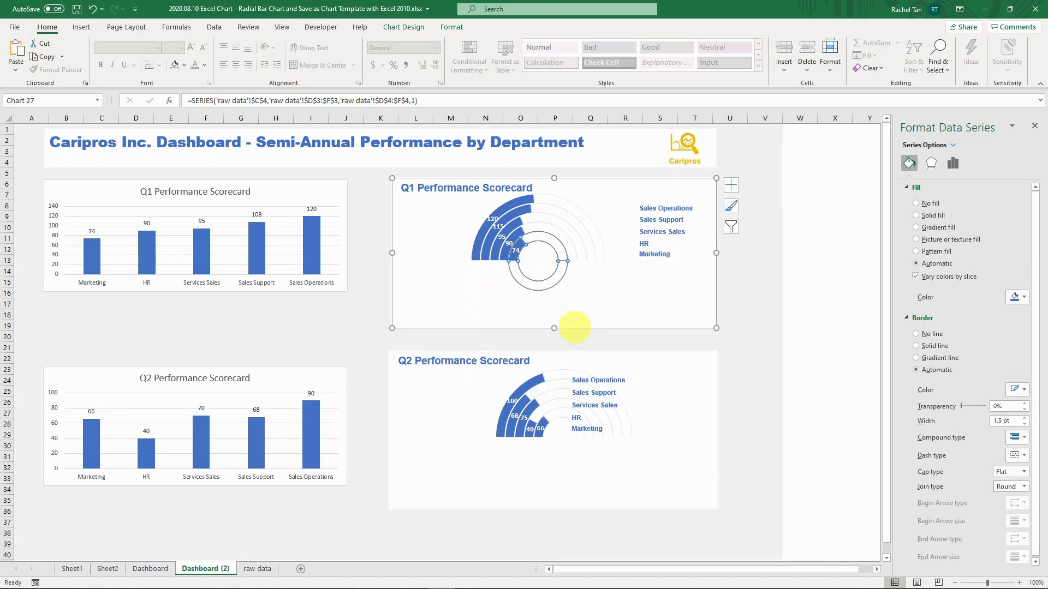
click(731, 282)
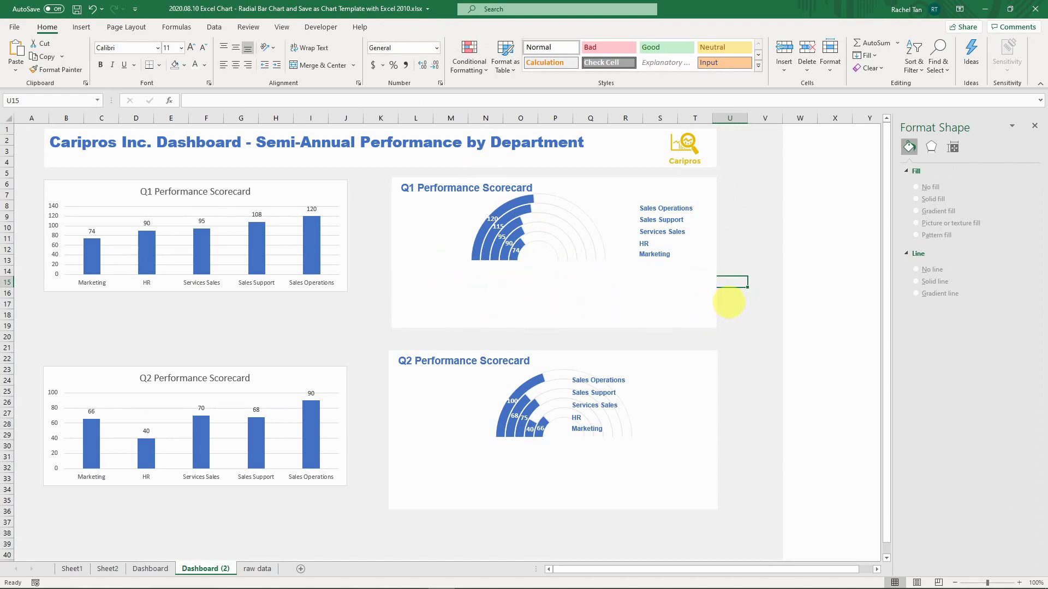
click(755, 282)
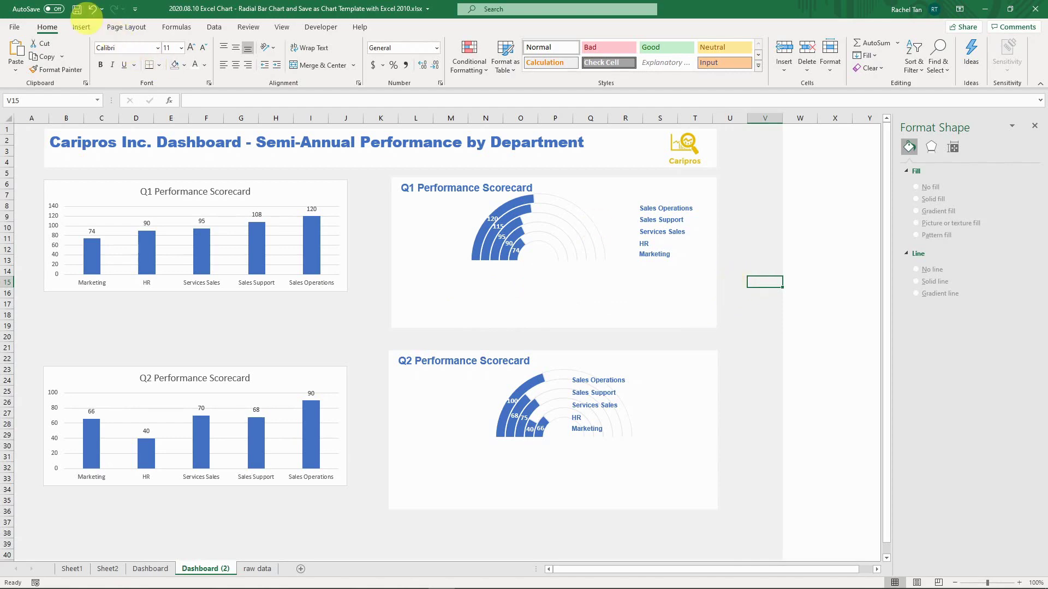
Draw a rectangle about 19 cm wide and 3.4 cm high over the empty lower half of the Q1 radial chart.
click(81, 27)
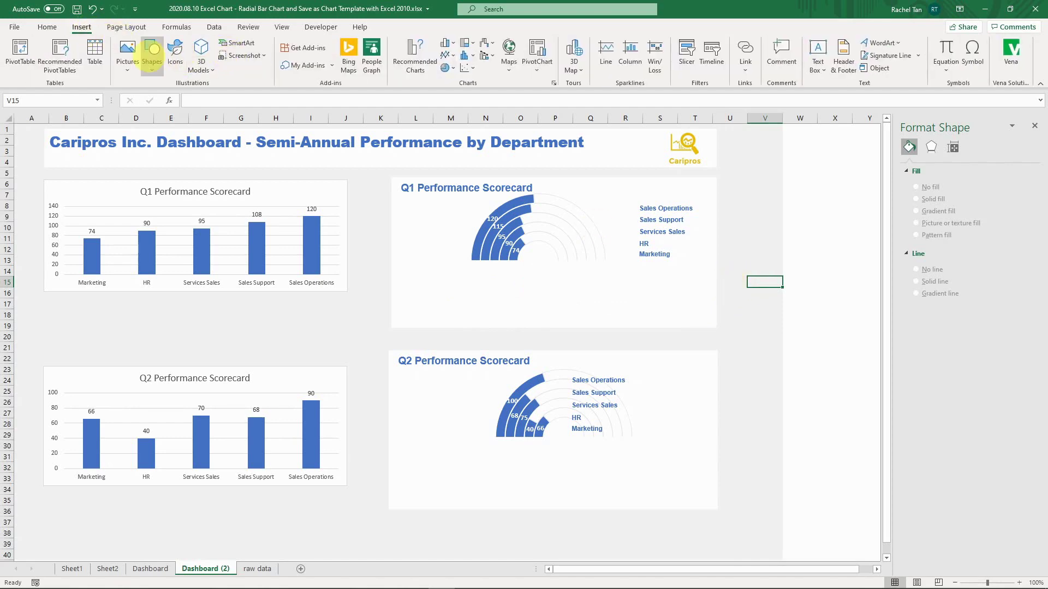
click(152, 52)
click(190, 98)
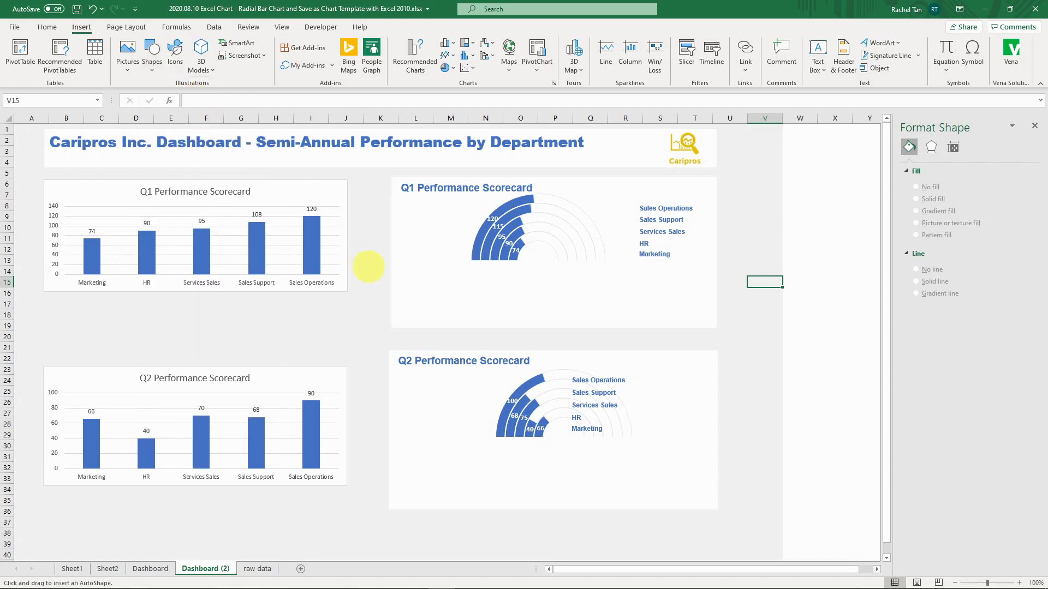
drag(368, 266, 759, 337)
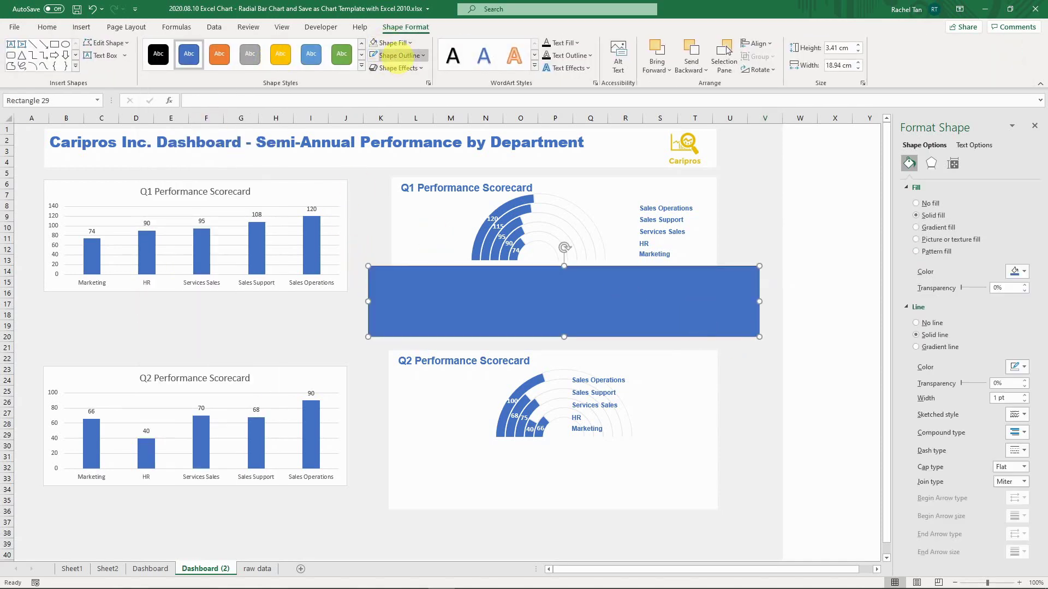
Give the rectangle no outline and a light gray fill matching the dashboard background, and position it just below the Q1 arcs.
click(398, 57)
click(404, 192)
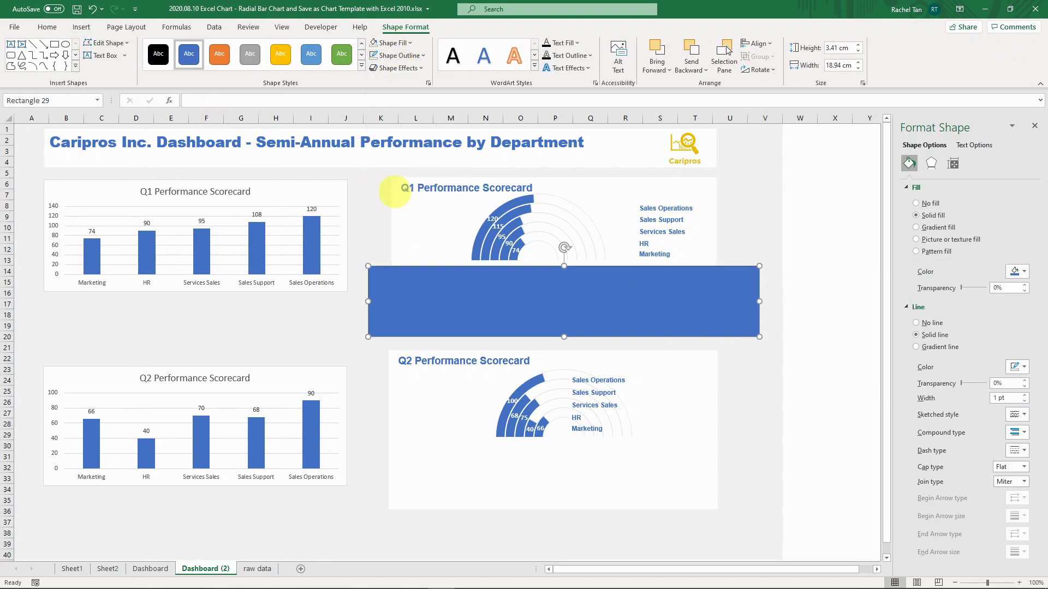
click(389, 43)
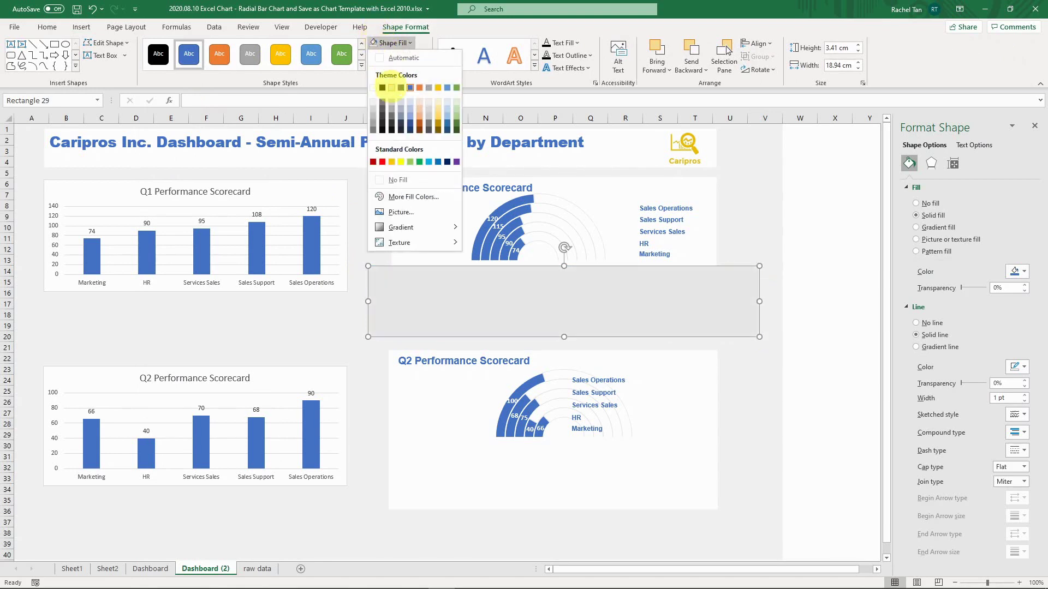
click(374, 88)
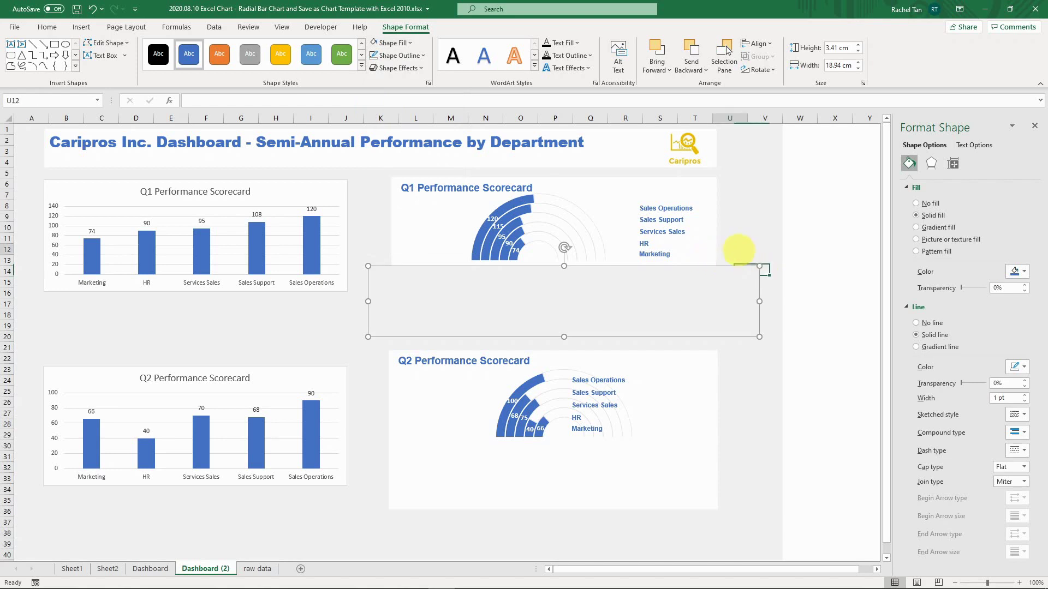
click(732, 250)
click(675, 311)
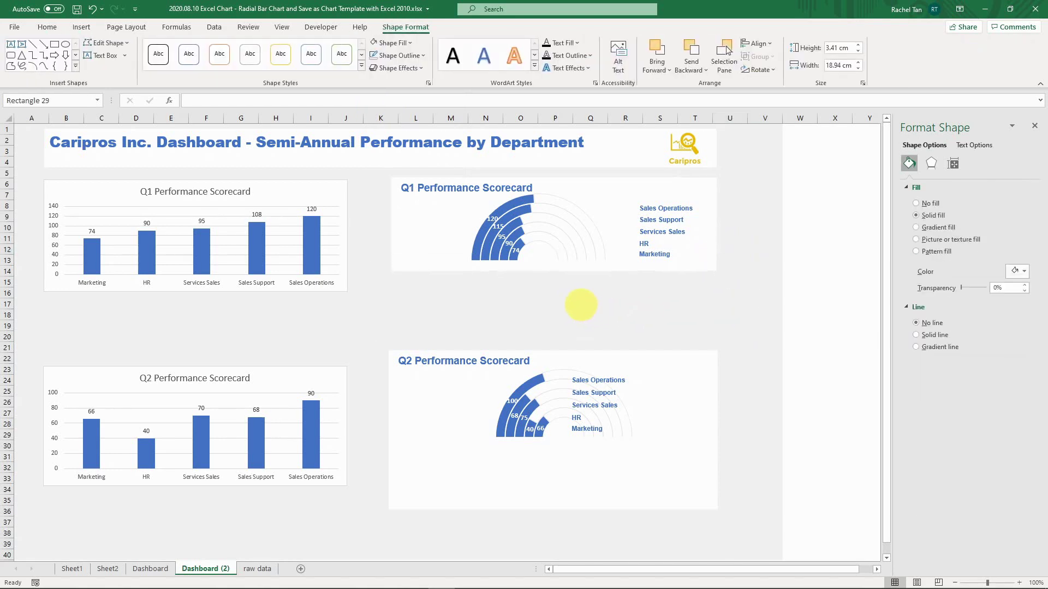
click(580, 305)
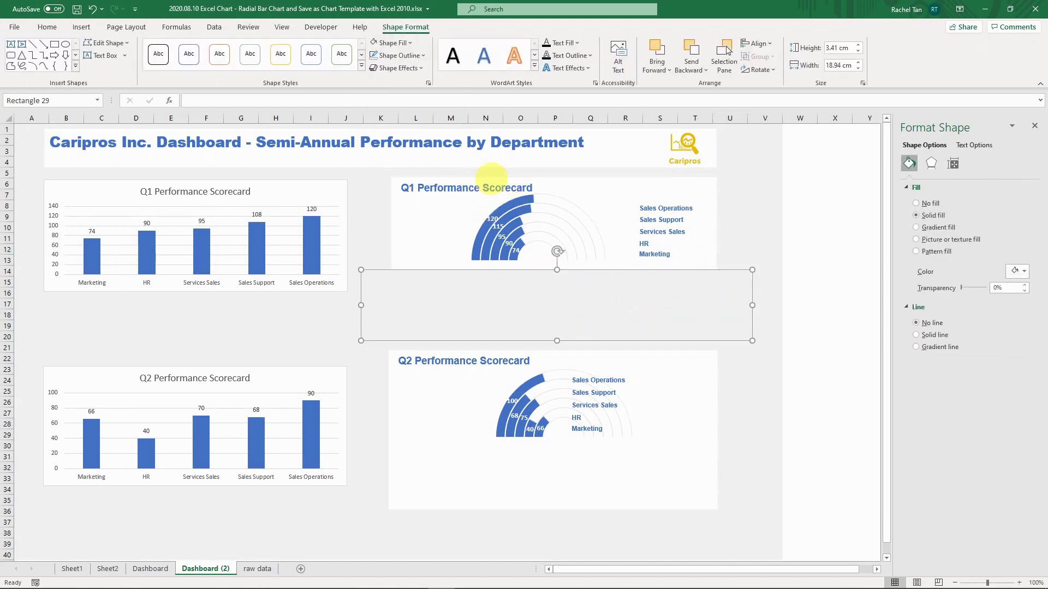
Duplicate the gray rectangle and place the copy over the empty lower half of the Q2 radial chart.
key(ctrl+c)
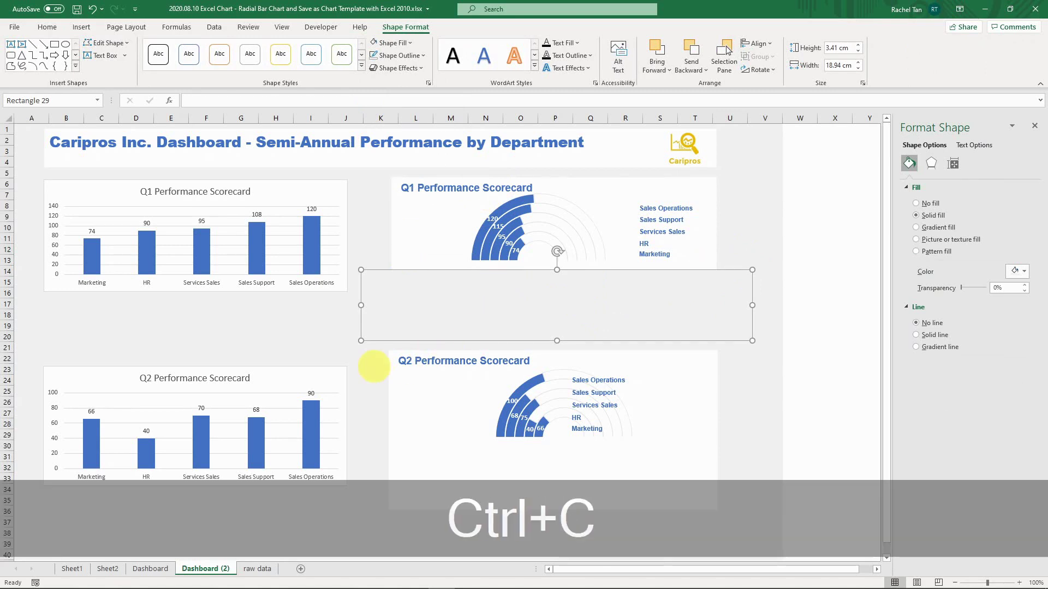
click(375, 363)
key(ctrl+v)
drag(502, 441, 517, 475)
Select both radial charts with their two cover rectangles and move them together slightly to the right and down.
click(516, 338)
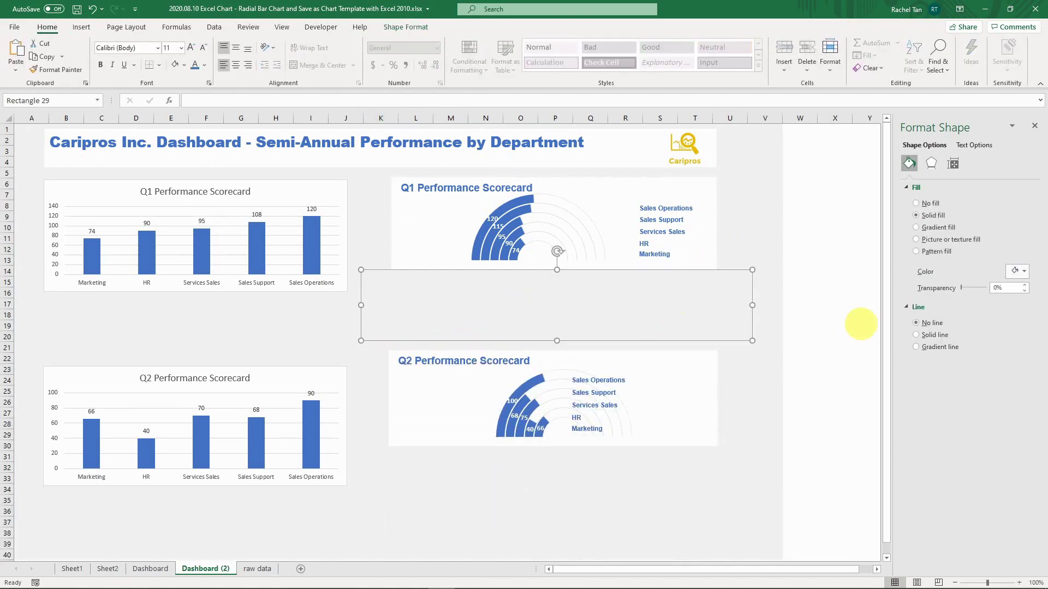
shift+click(411, 228)
shift+click(435, 391)
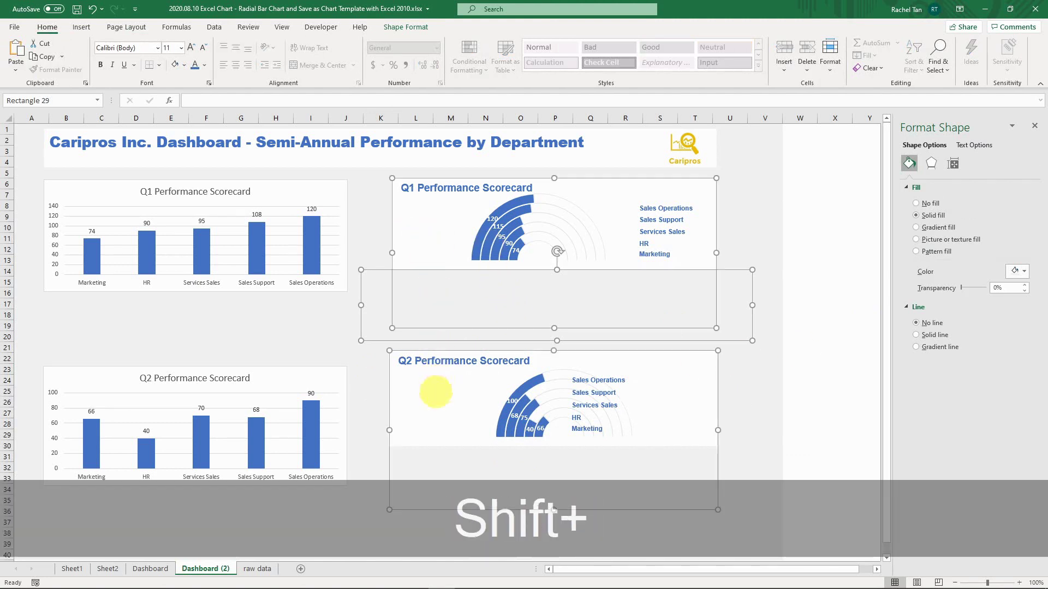
shift+click(432, 469)
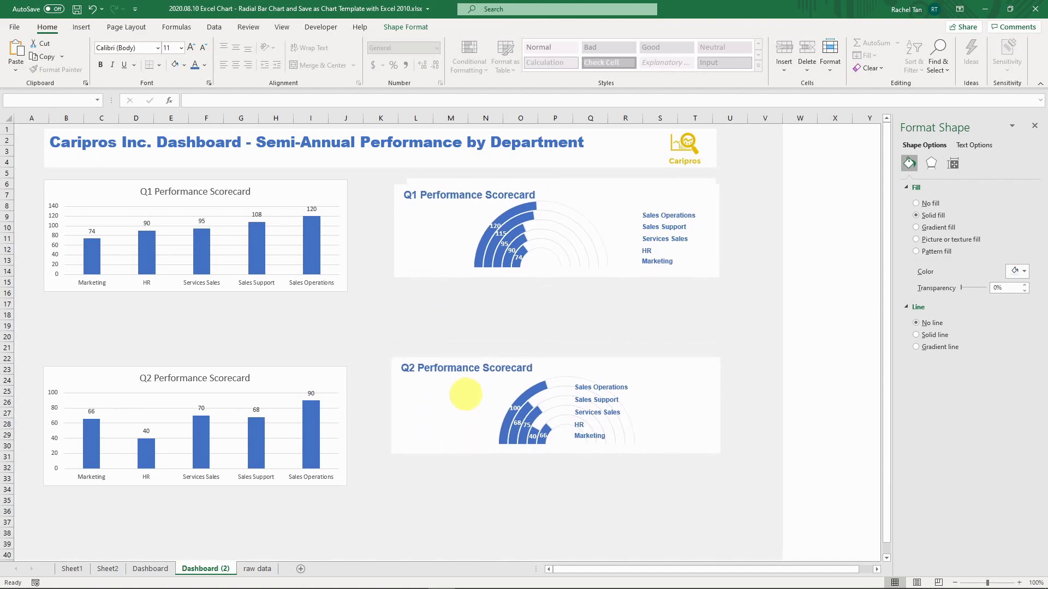
key(ctrl+z)
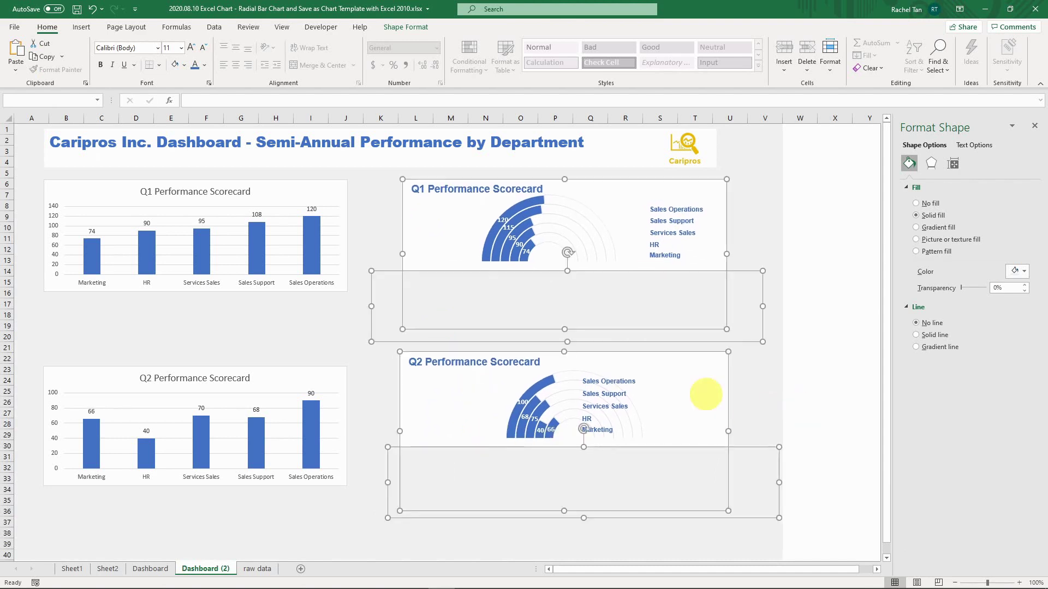
key(ctrl+z)
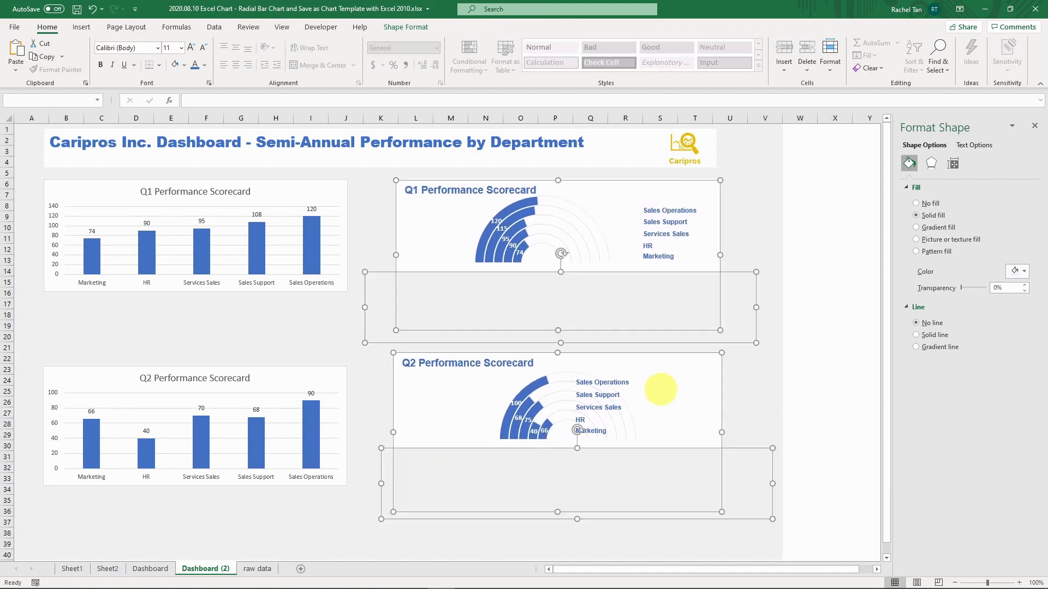
click(754, 381)
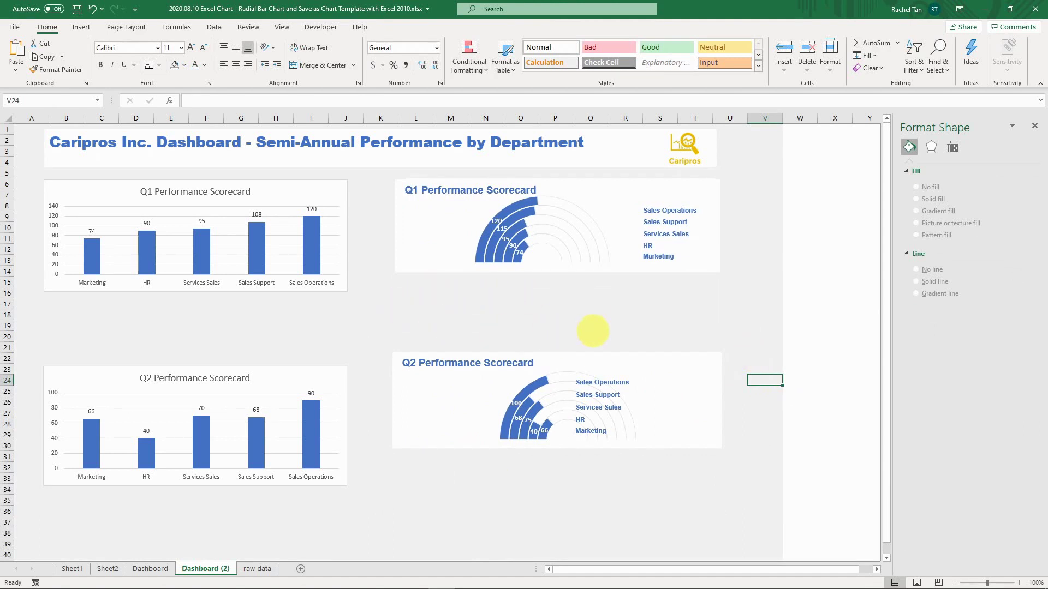